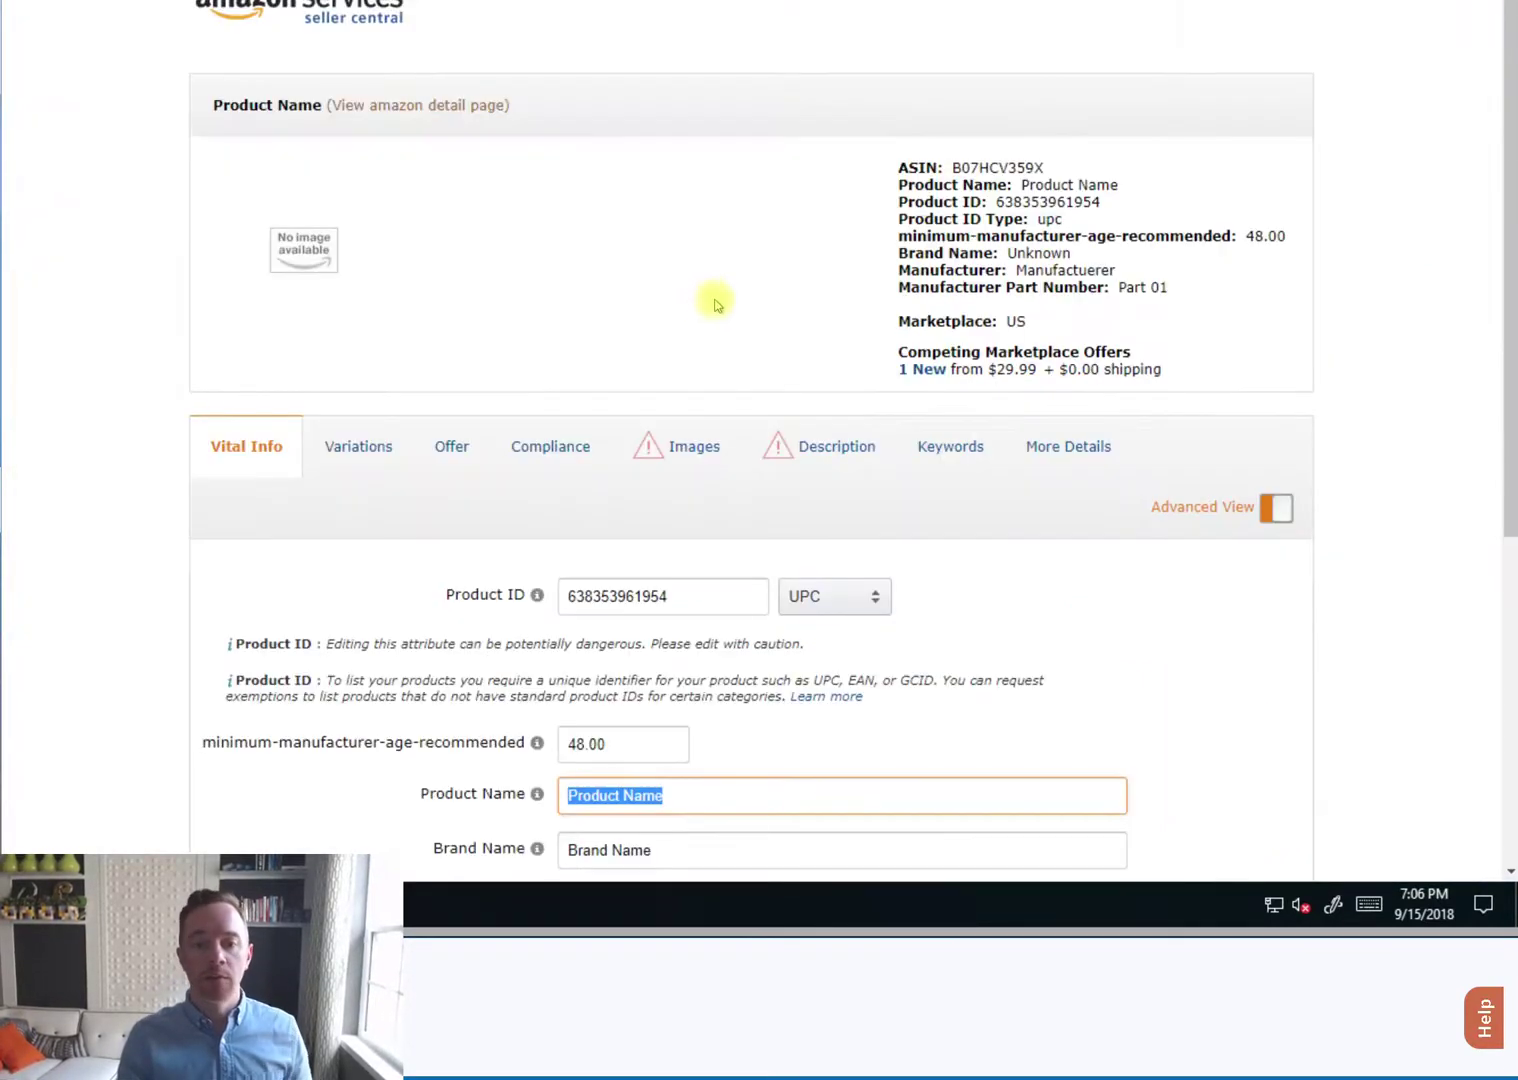
# Review the product listing's Description and Keywords fields in Seller Central and return to Seller.Tools
pyautogui.scroll(-3, 735, 285)
pyautogui.scroll(2, 733, 288)
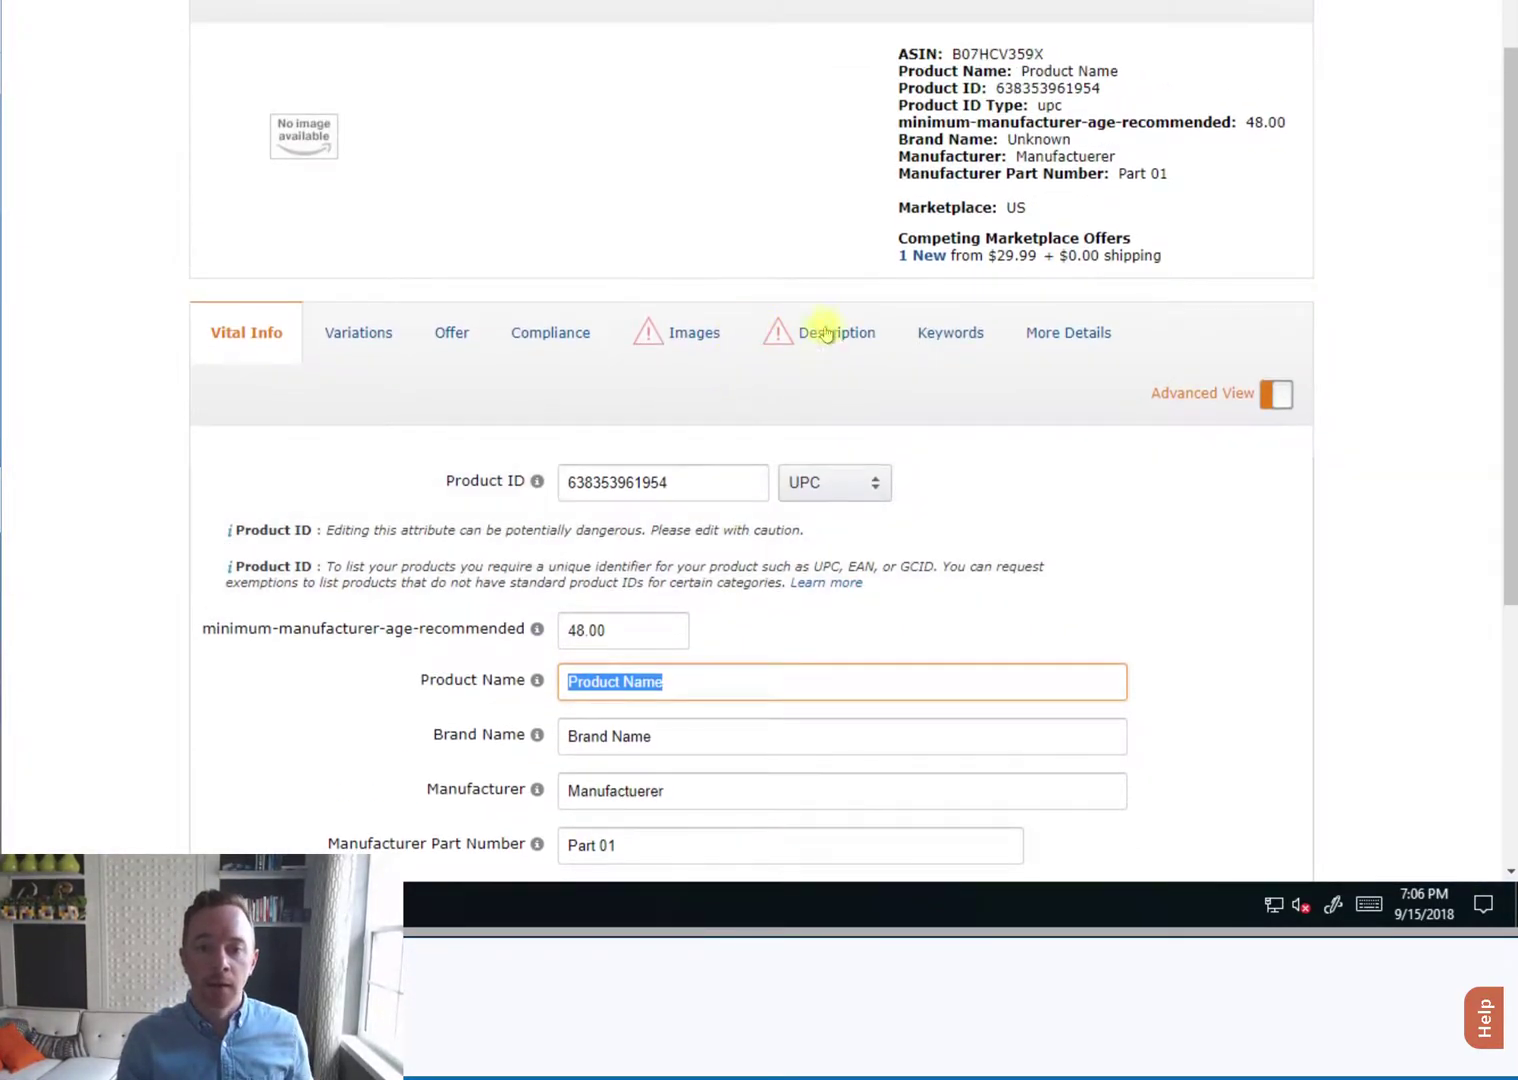
pyautogui.click(815, 330)
pyautogui.click(946, 335)
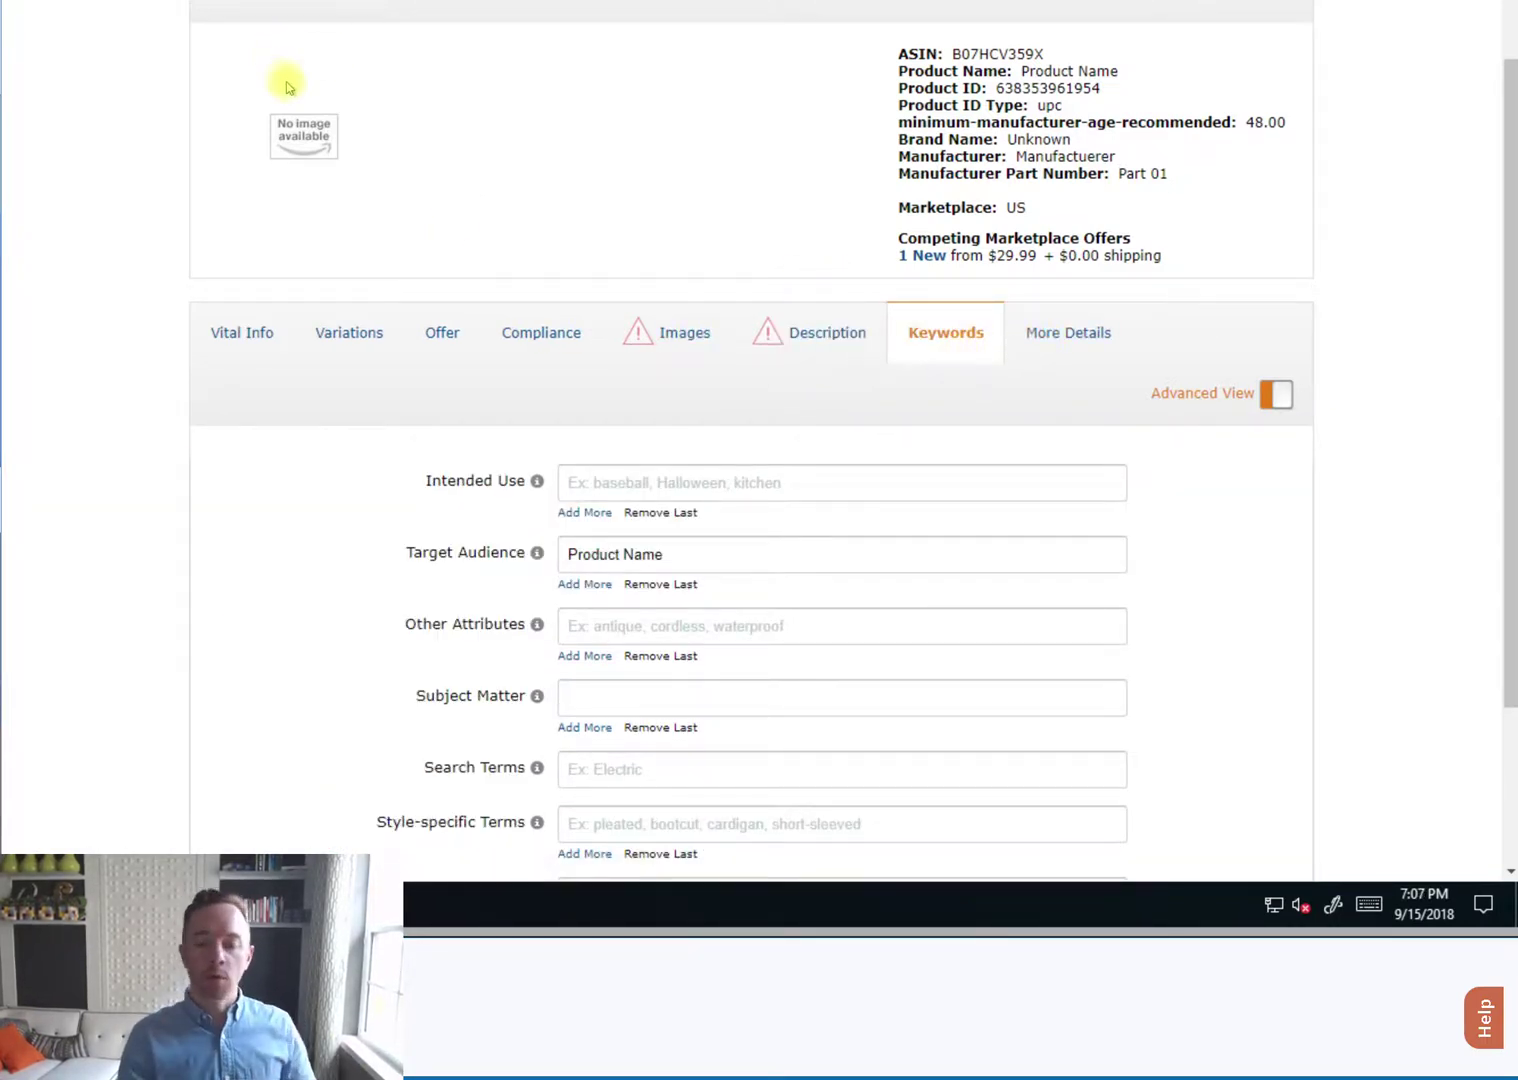
pyautogui.click(1043, 1023)
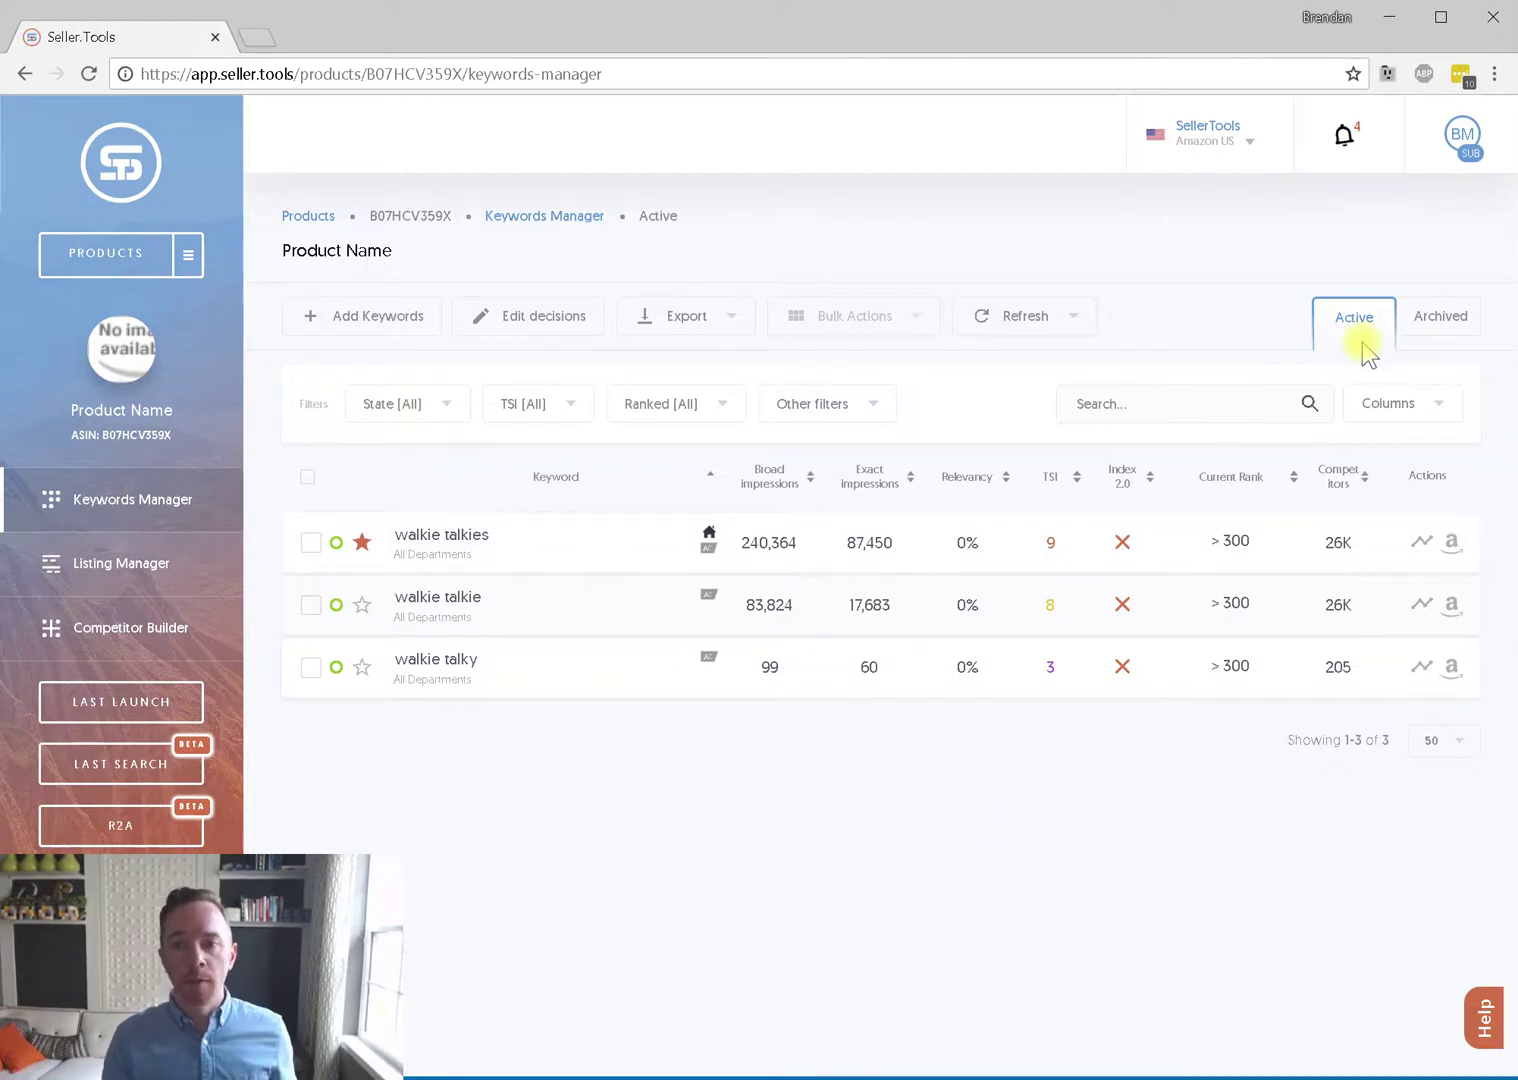
# Check the notifications and look through the State, TSI and Ranked filter options of the Keywords Manager
pyautogui.click(1344, 153)
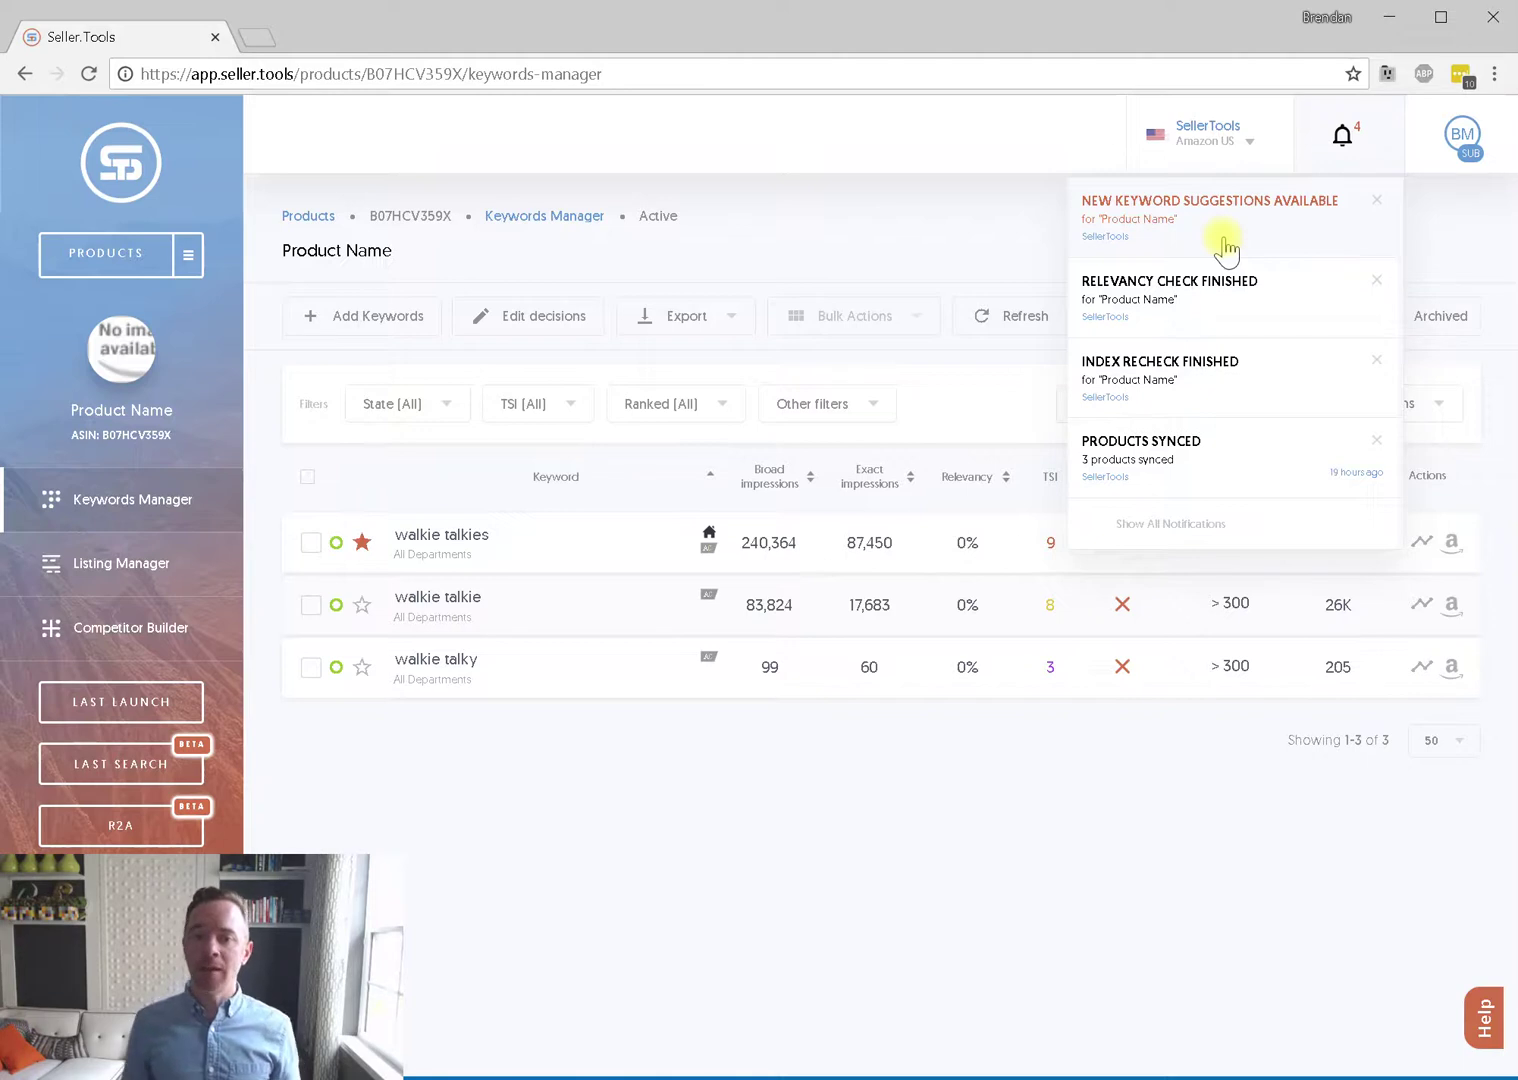
pyautogui.click(1169, 815)
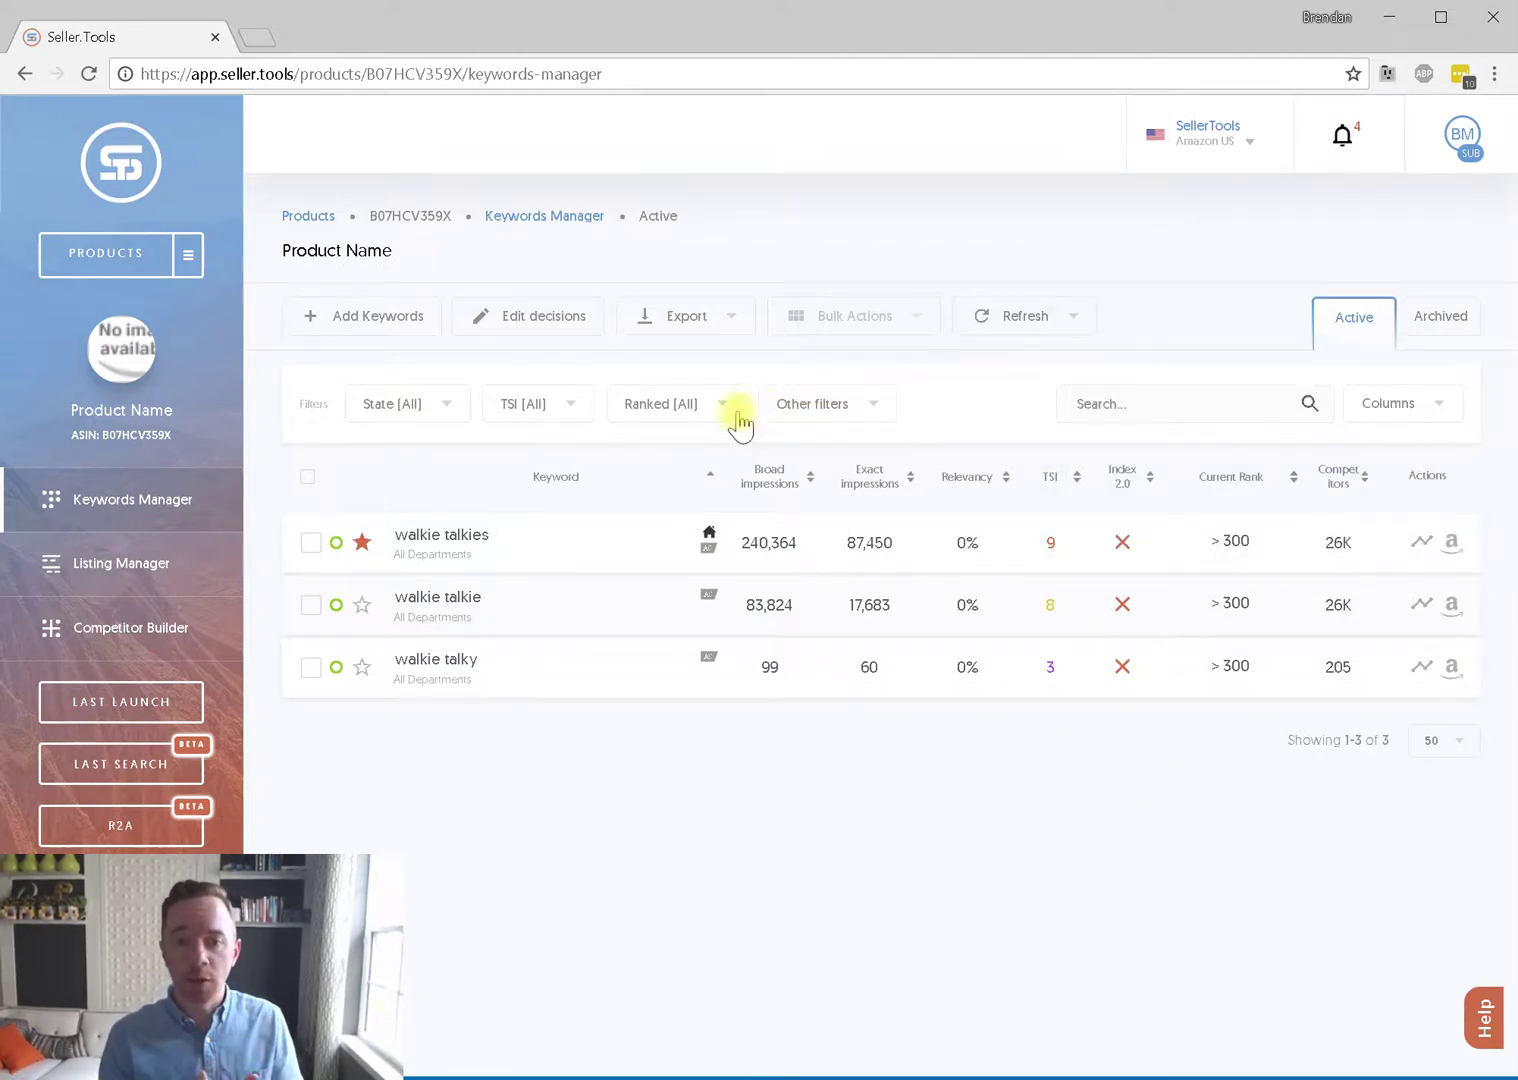
pyautogui.click(875, 408)
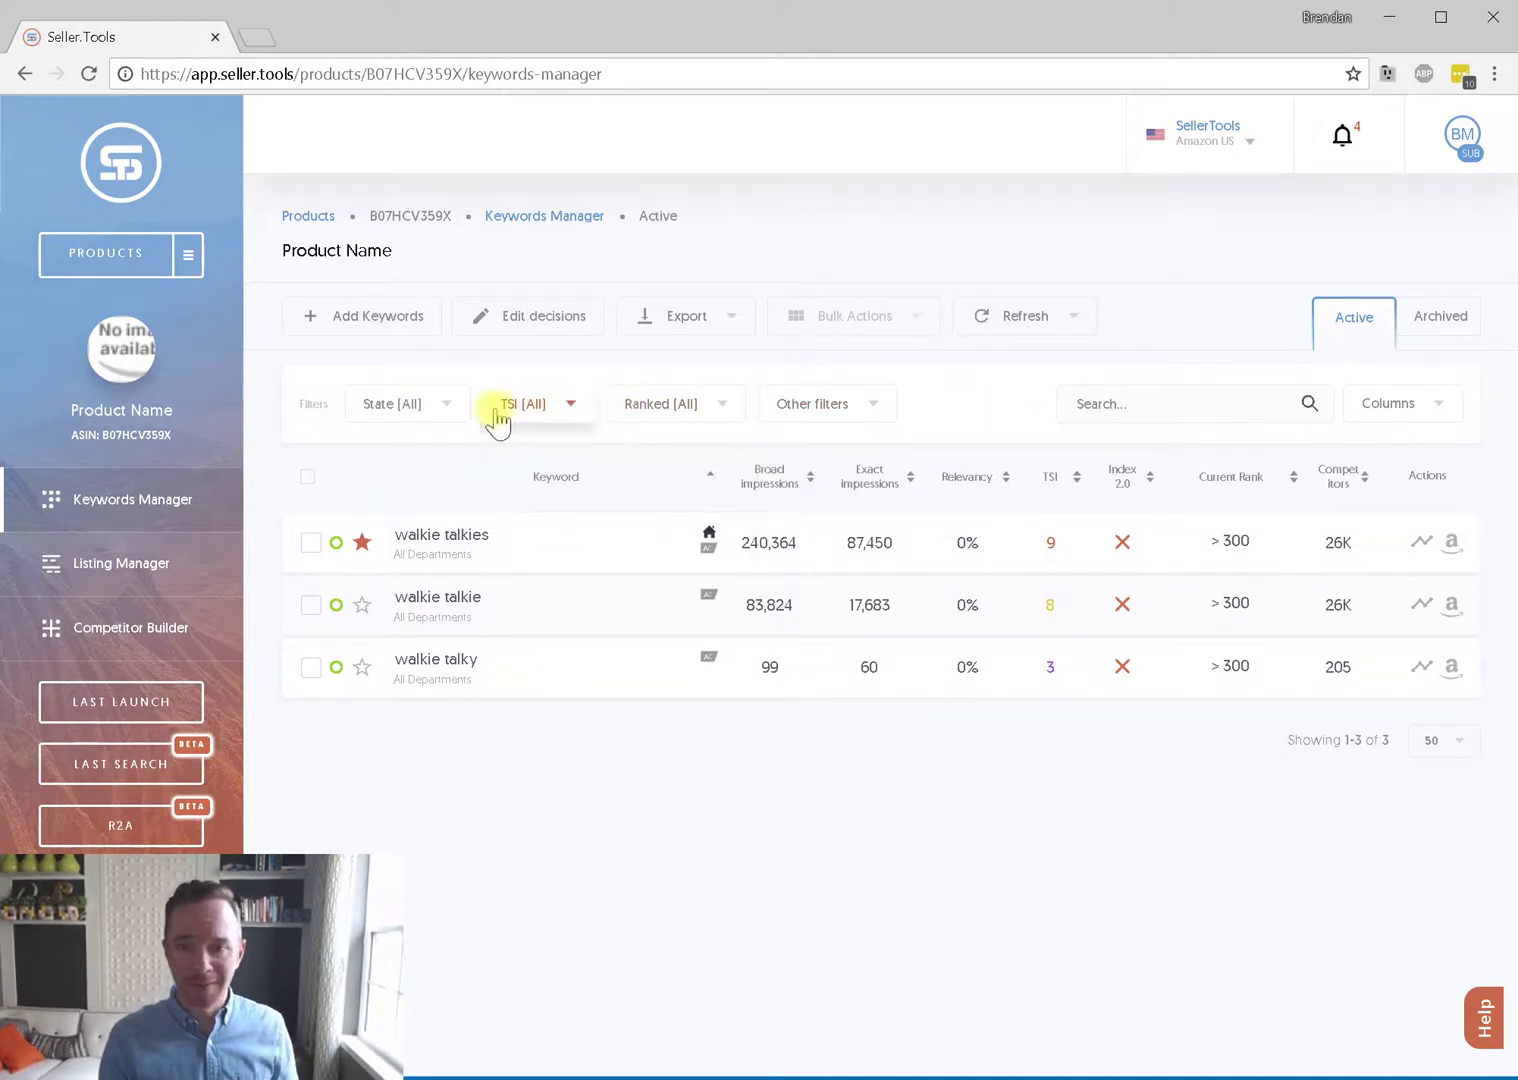
pyautogui.click(448, 406)
pyautogui.click(565, 410)
pyautogui.click(722, 408)
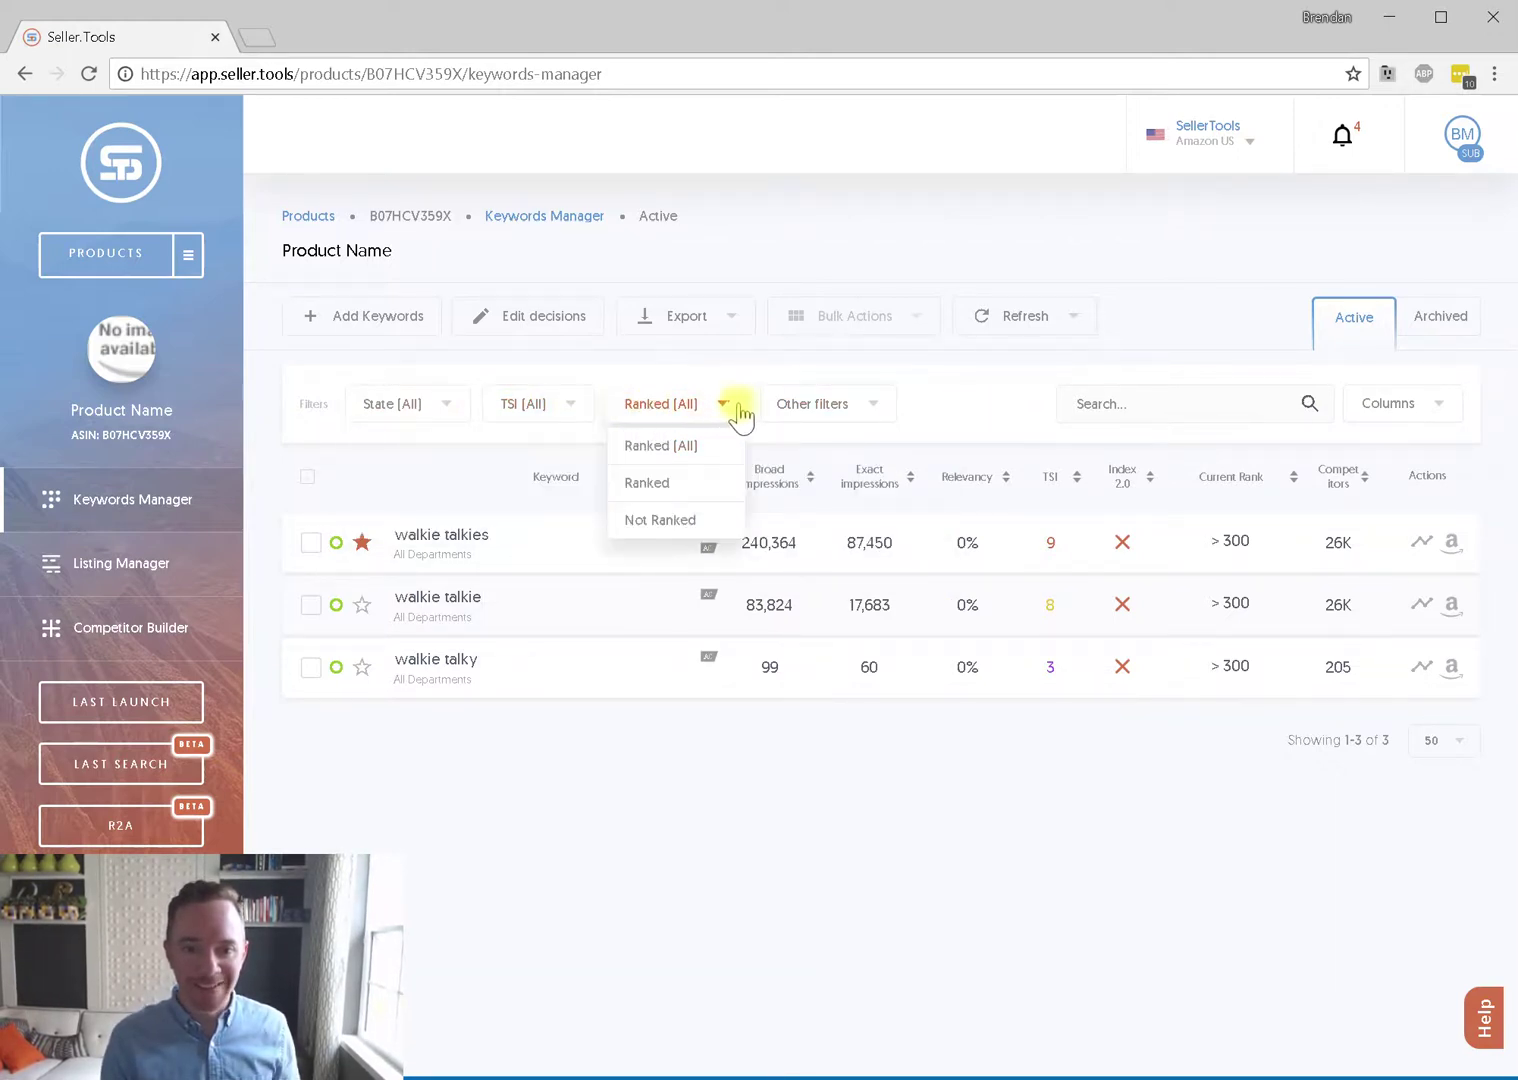
# Filter the active keywords by Index 2.0 status, once for Not Indexed and once for Indexed
pyautogui.click(835, 410)
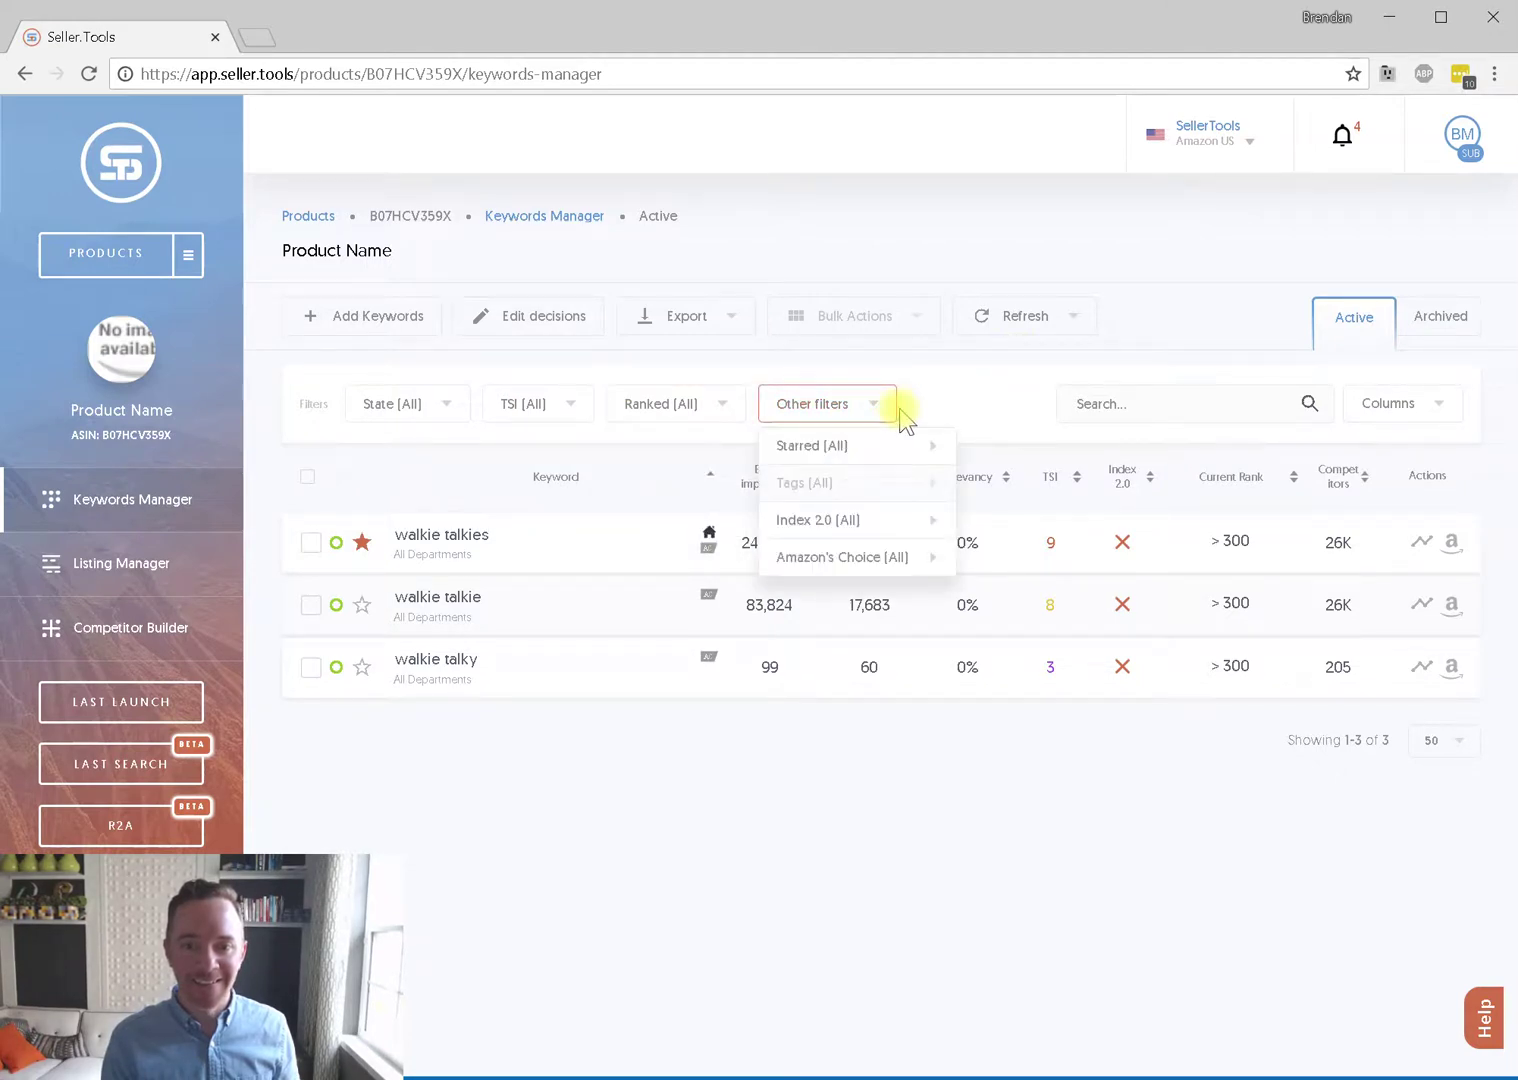
pyautogui.moveTo(910, 527)
pyautogui.click(1048, 596)
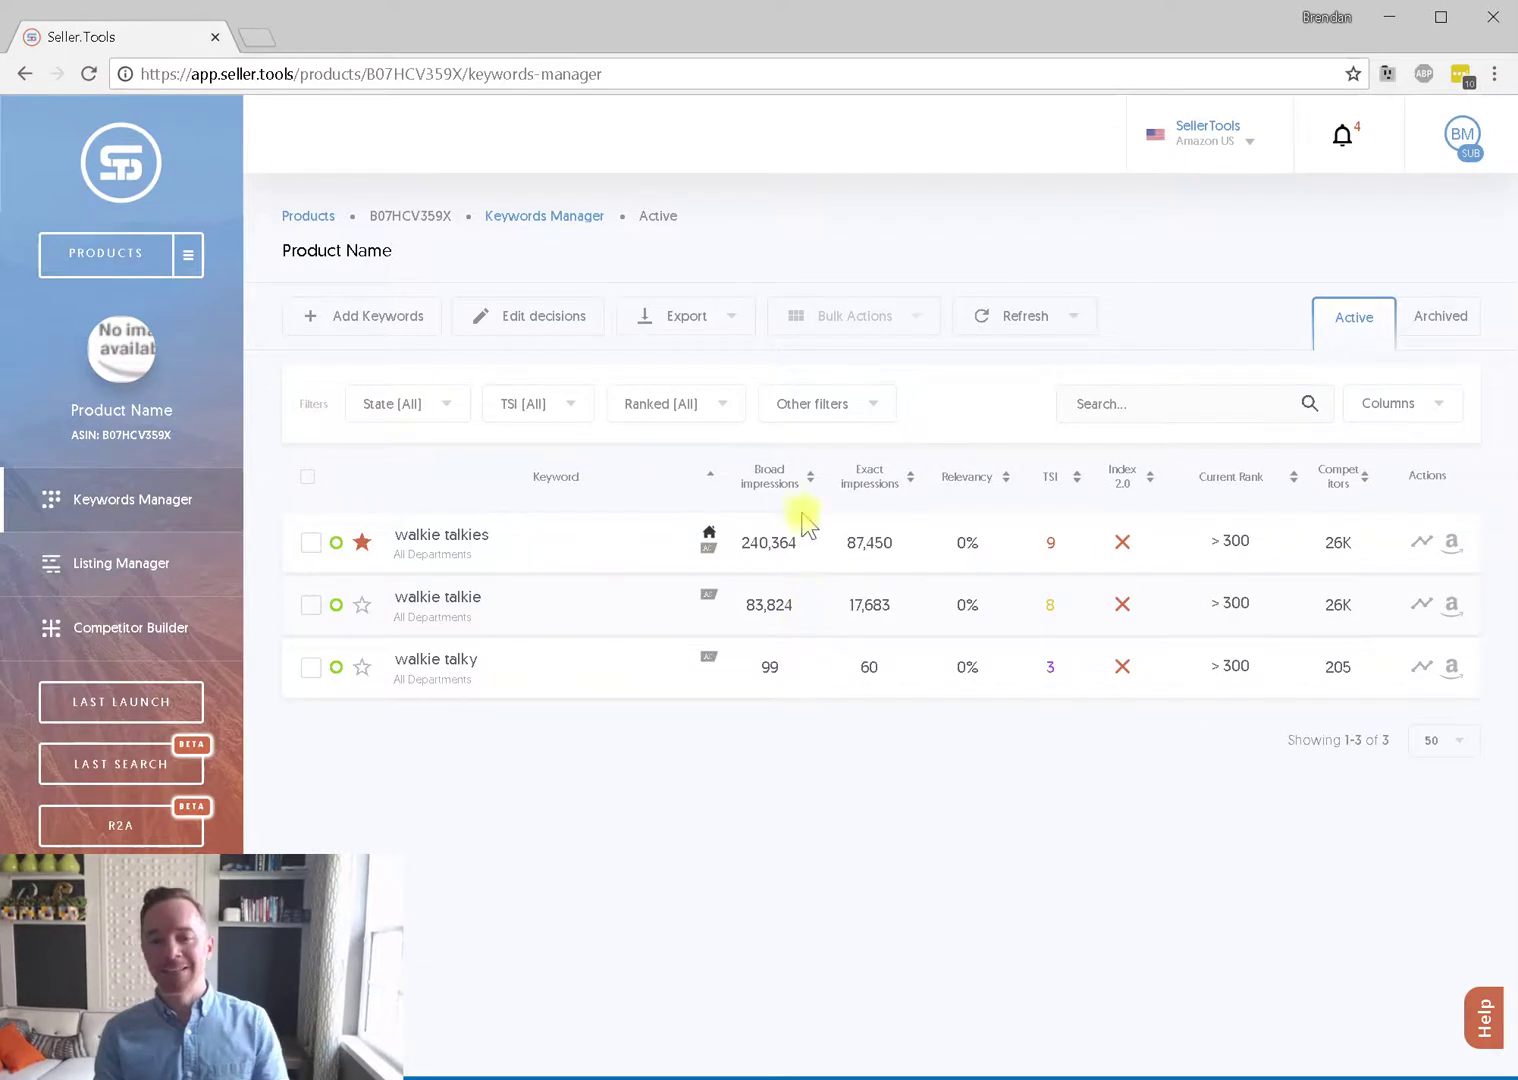
pyautogui.click(838, 410)
pyautogui.moveTo(881, 535)
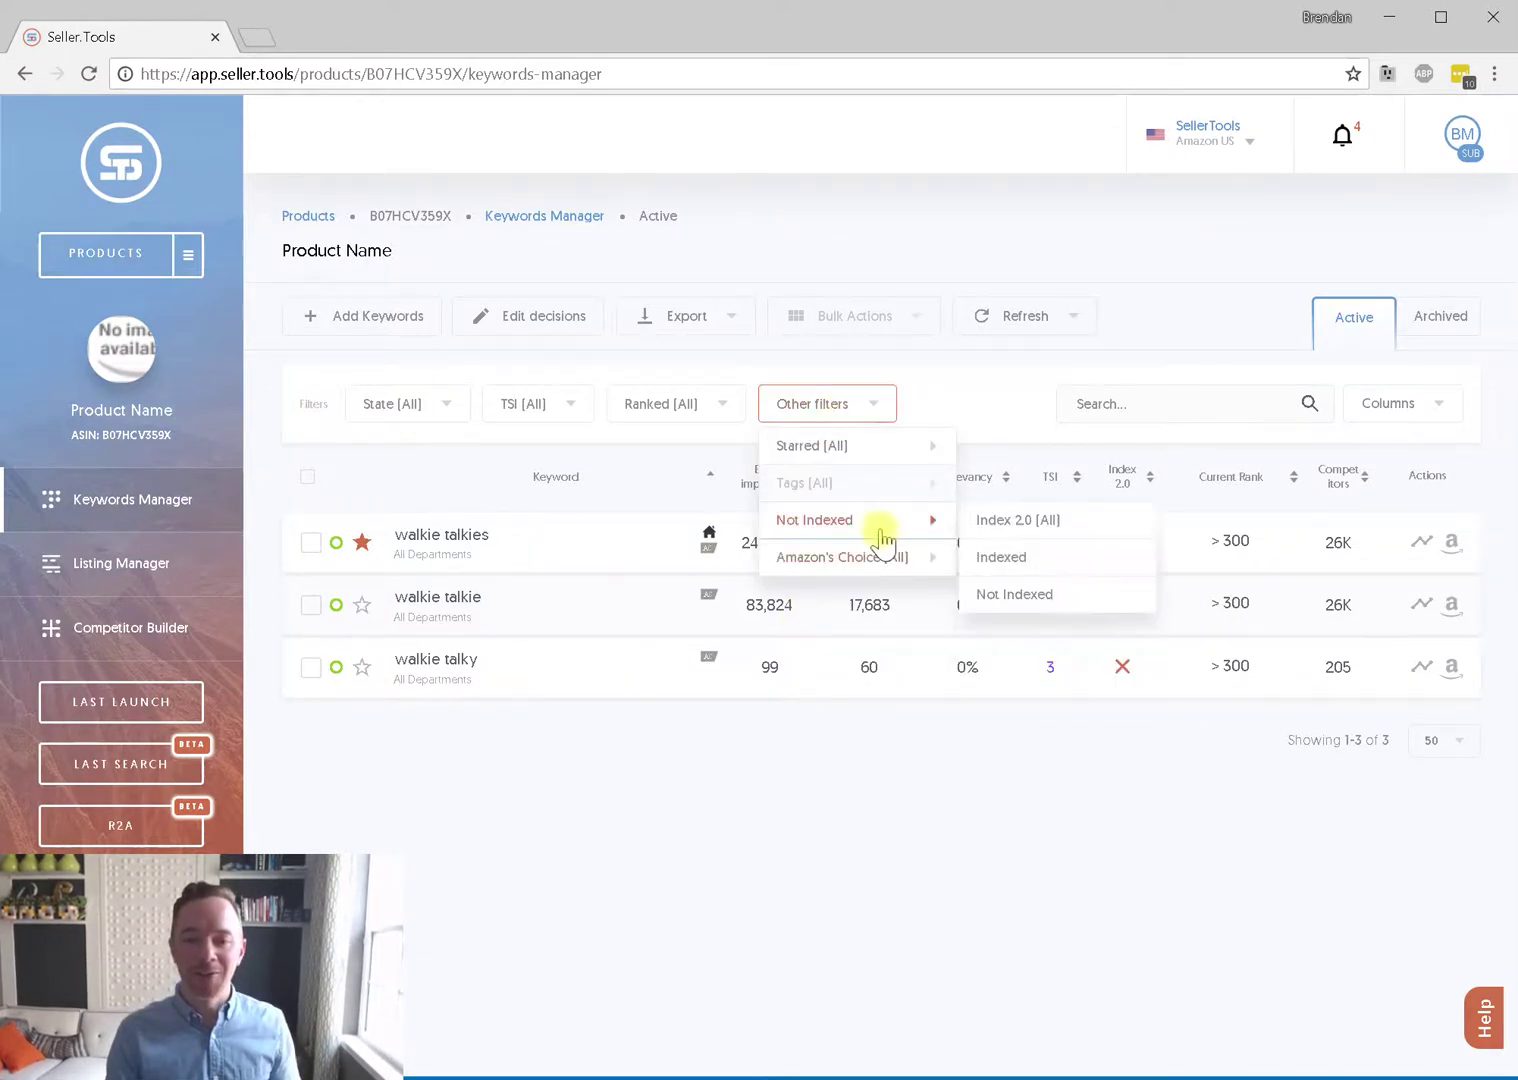
pyautogui.click(1017, 560)
# Reset the Index 2.0 filter to All
pyautogui.click(848, 408)
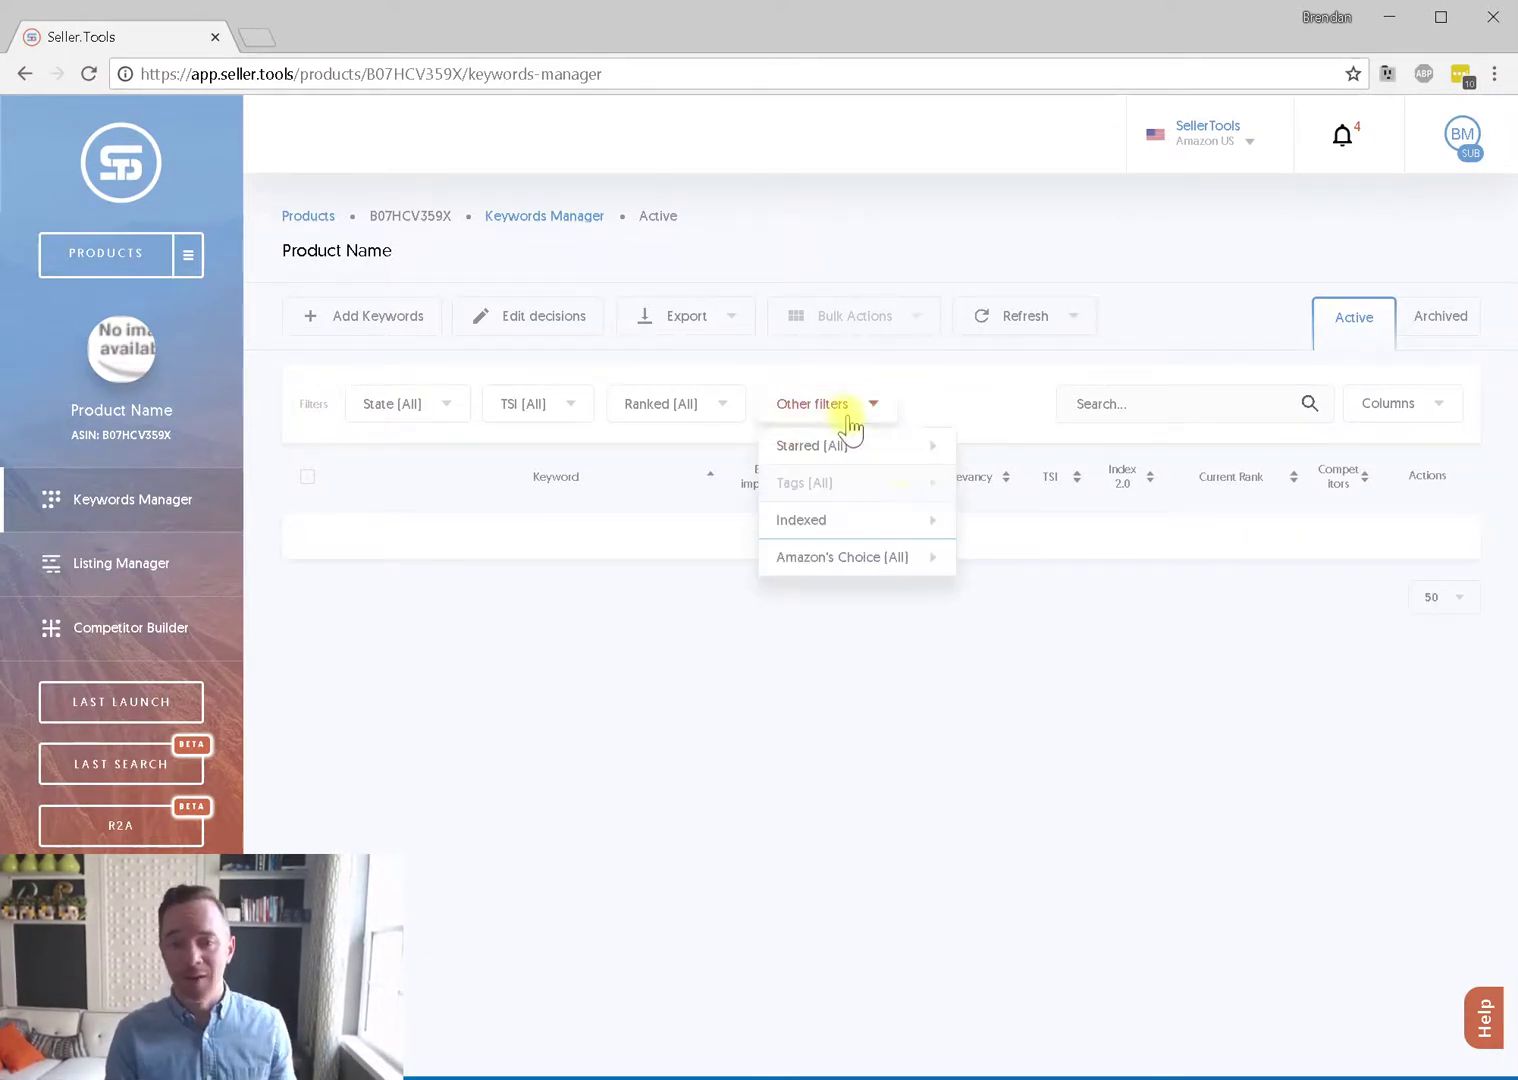
pyautogui.moveTo(903, 545)
pyautogui.click(990, 522)
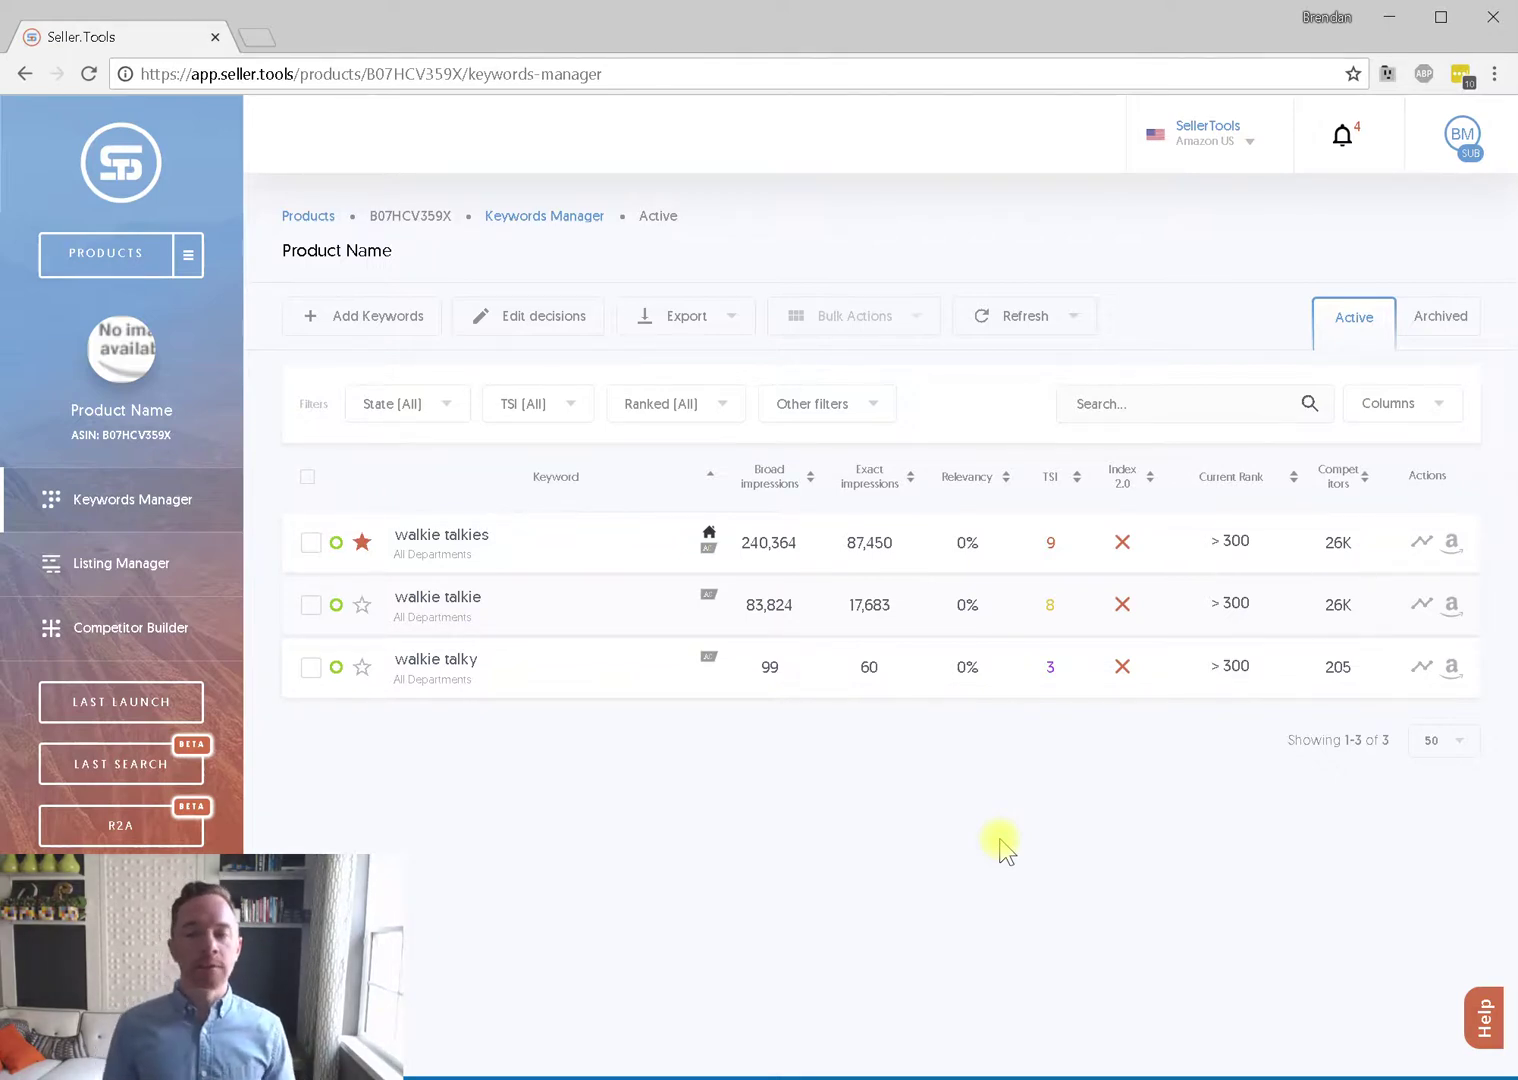
# Open the new keyword suggestions for the product from its notification and scan the undecided keywords
pyautogui.click(1343, 142)
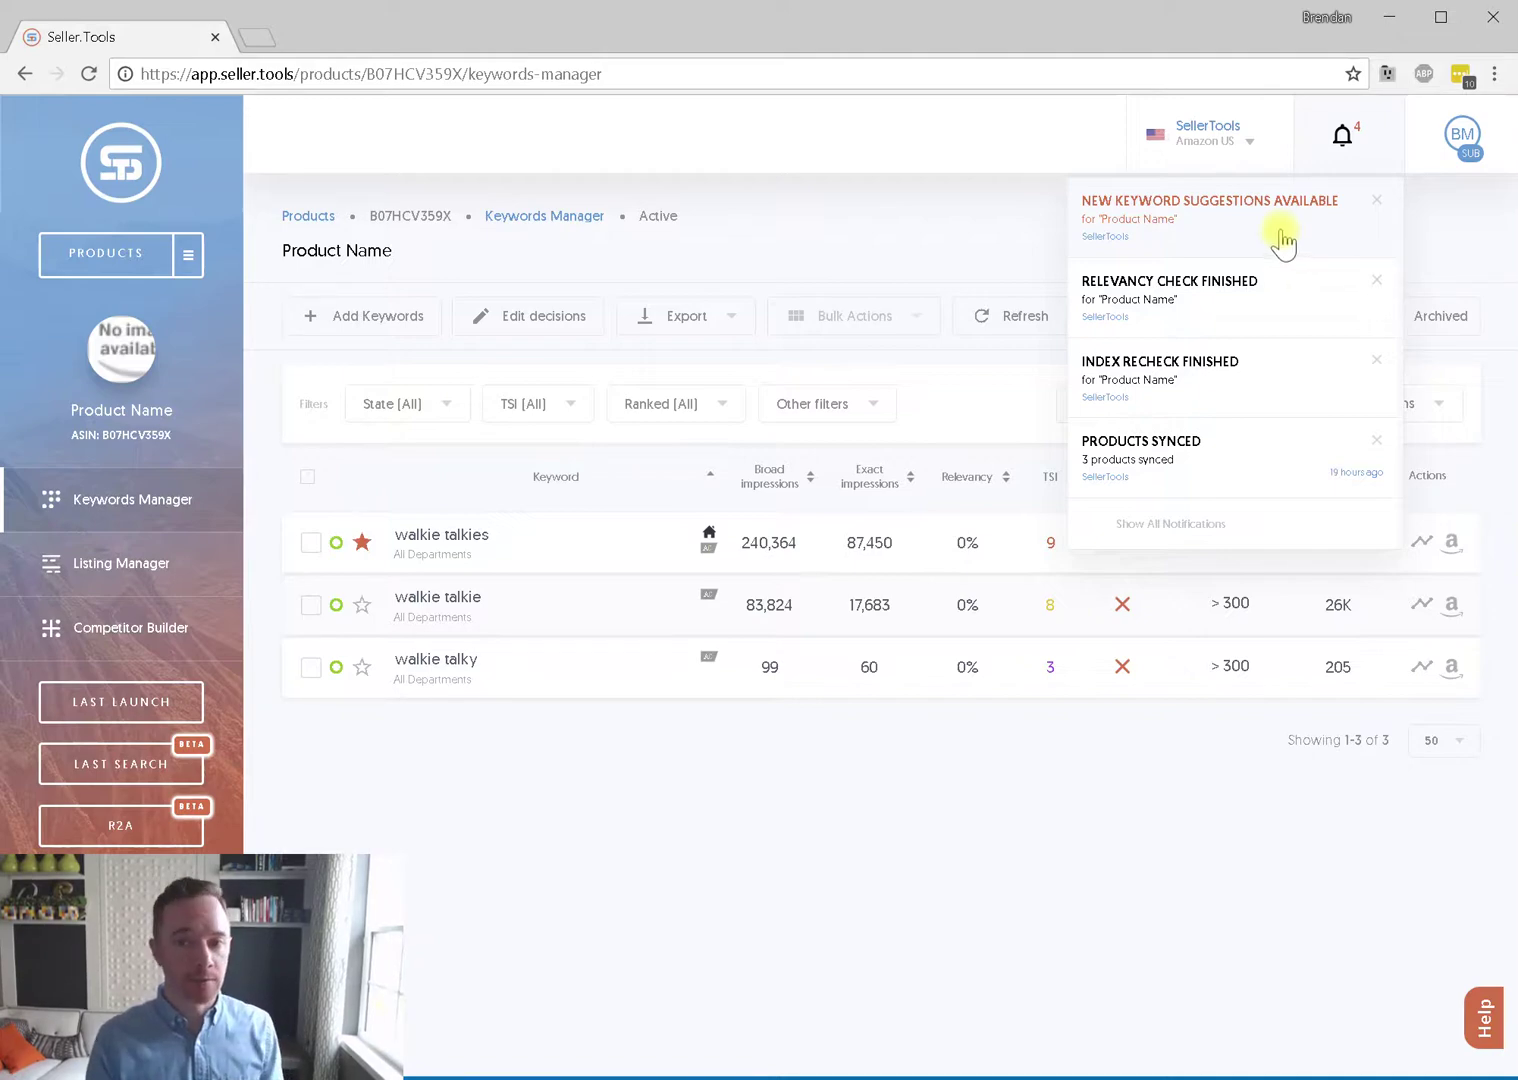
pyautogui.click(1283, 240)
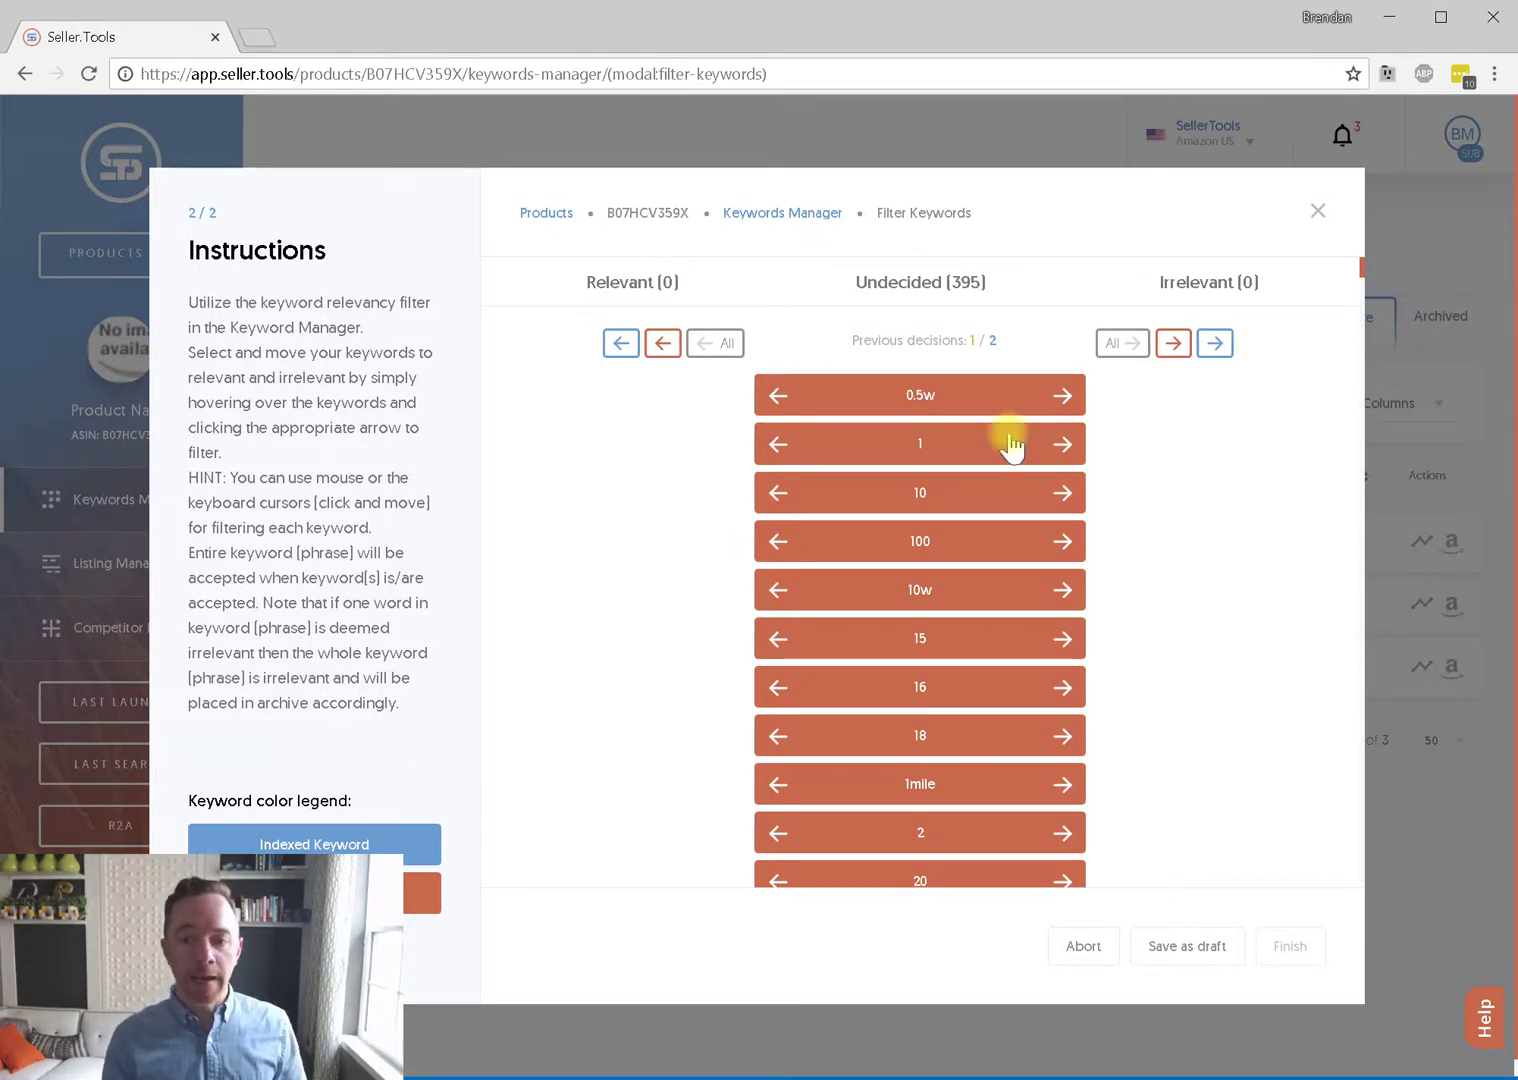
pyautogui.scroll(-15, 1008, 430)
pyautogui.scroll(15, 1012, 438)
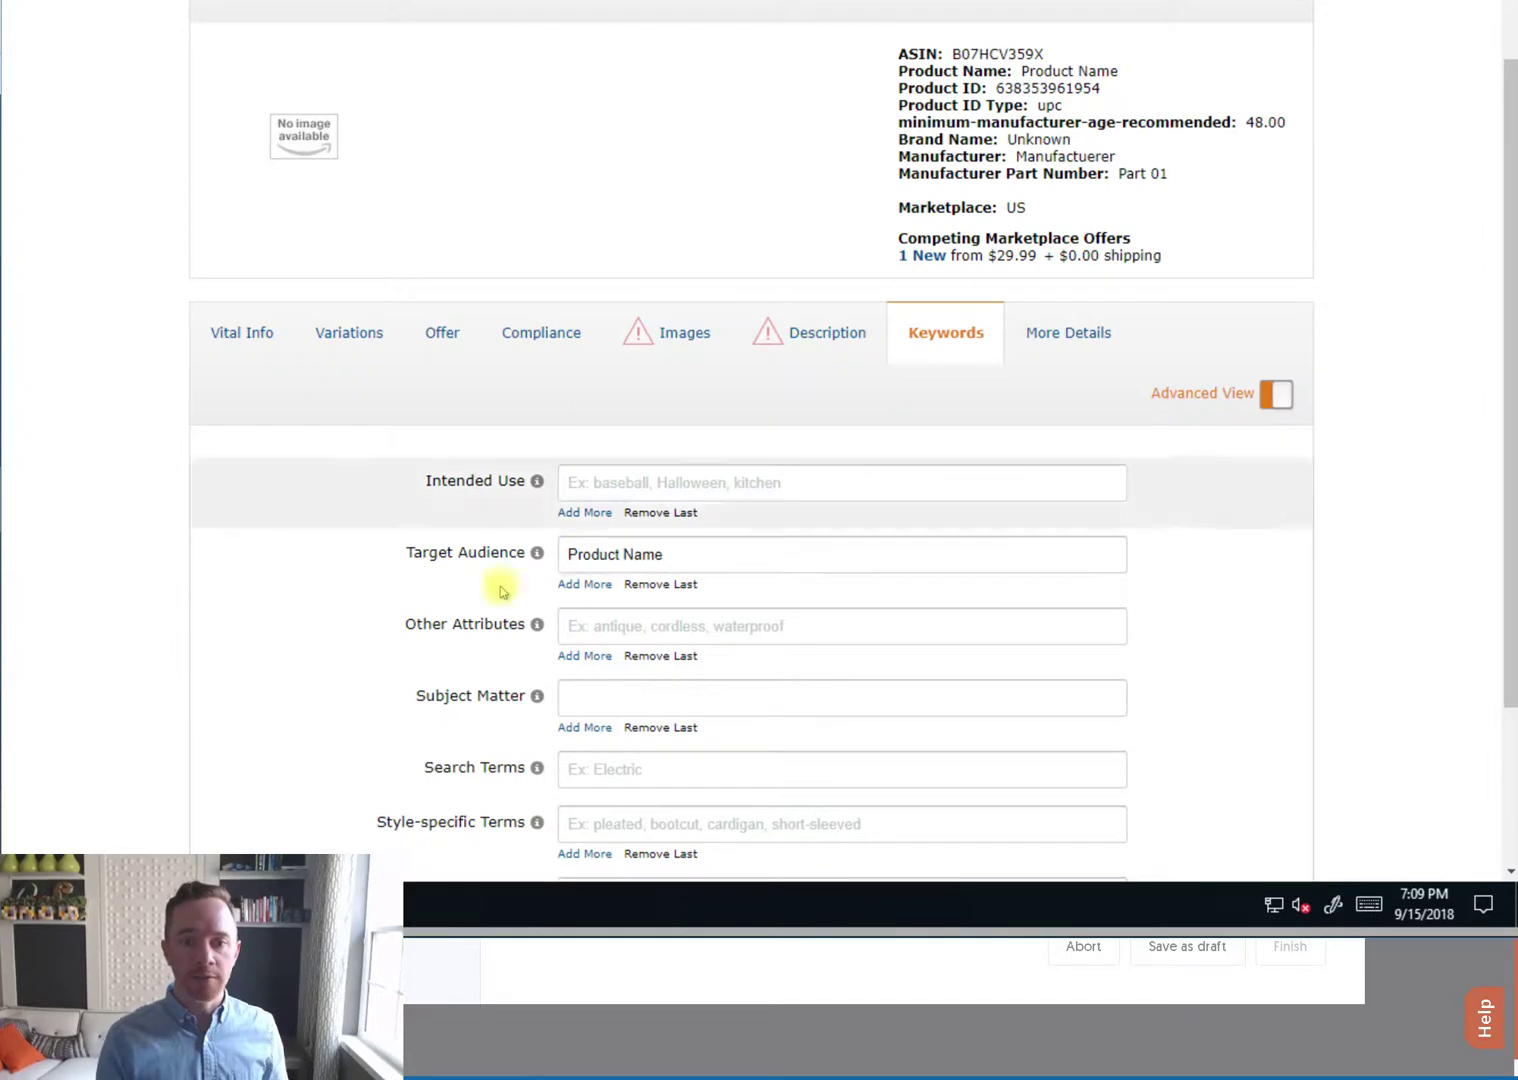
# Check the Variations and Vital Info sections of the product listing in Seller Central
pyautogui.click(335, 332)
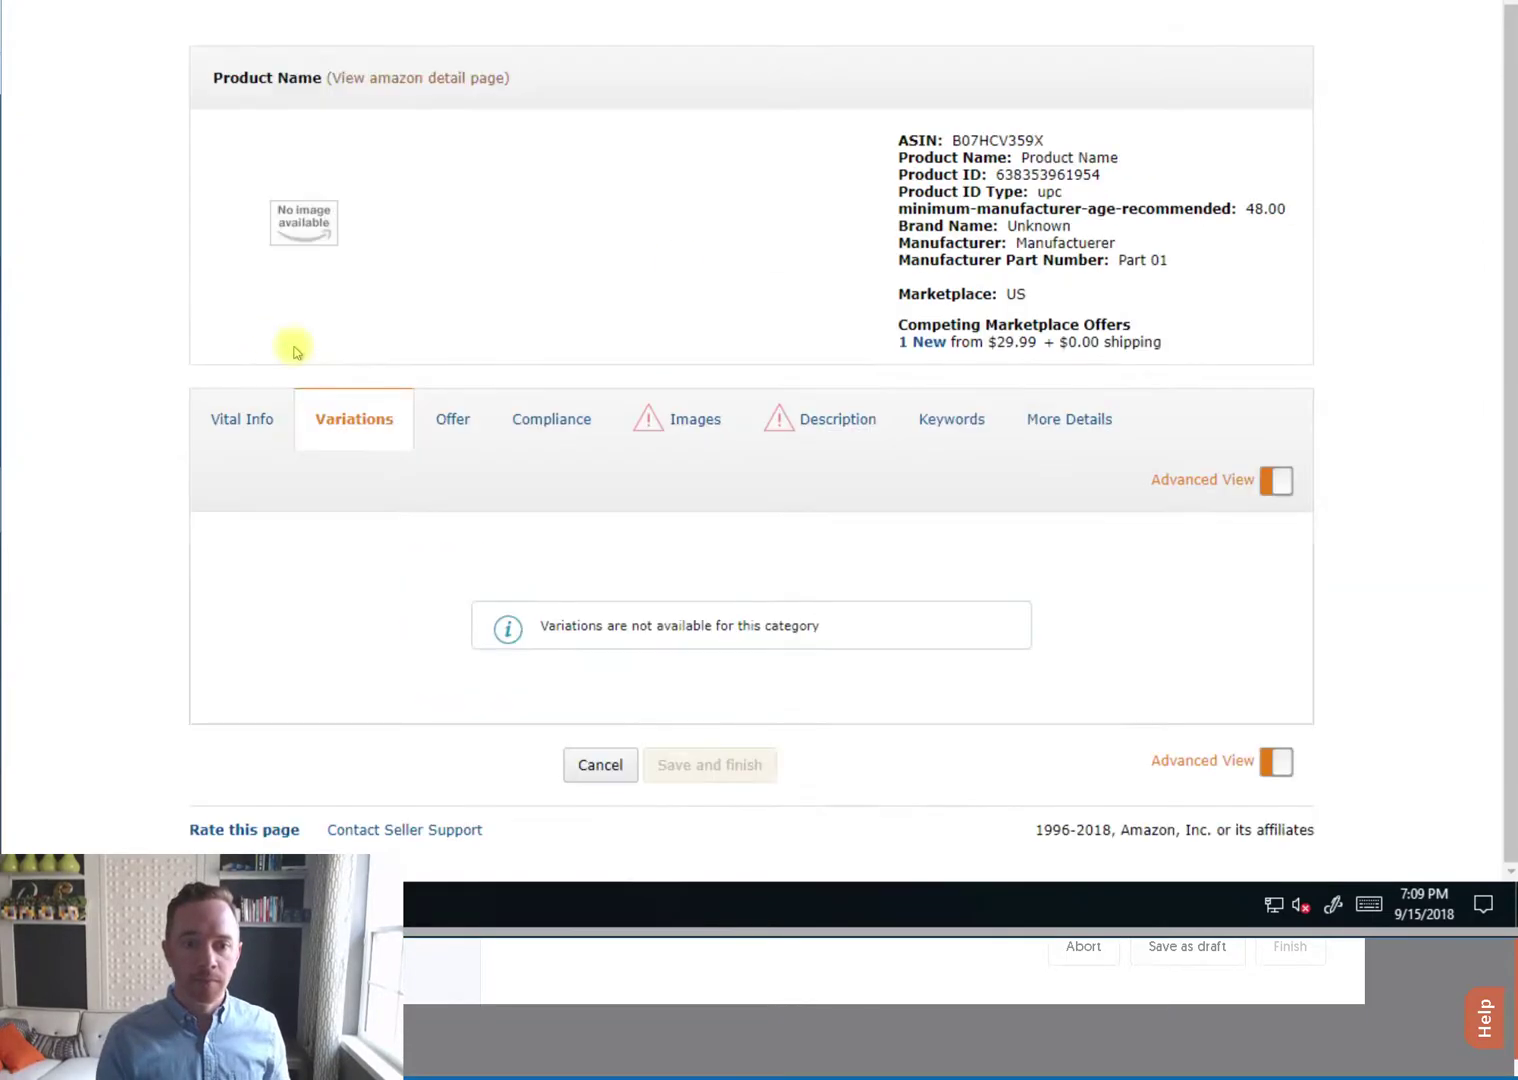
pyautogui.click(250, 418)
pyautogui.scroll(-3, 600, 345)
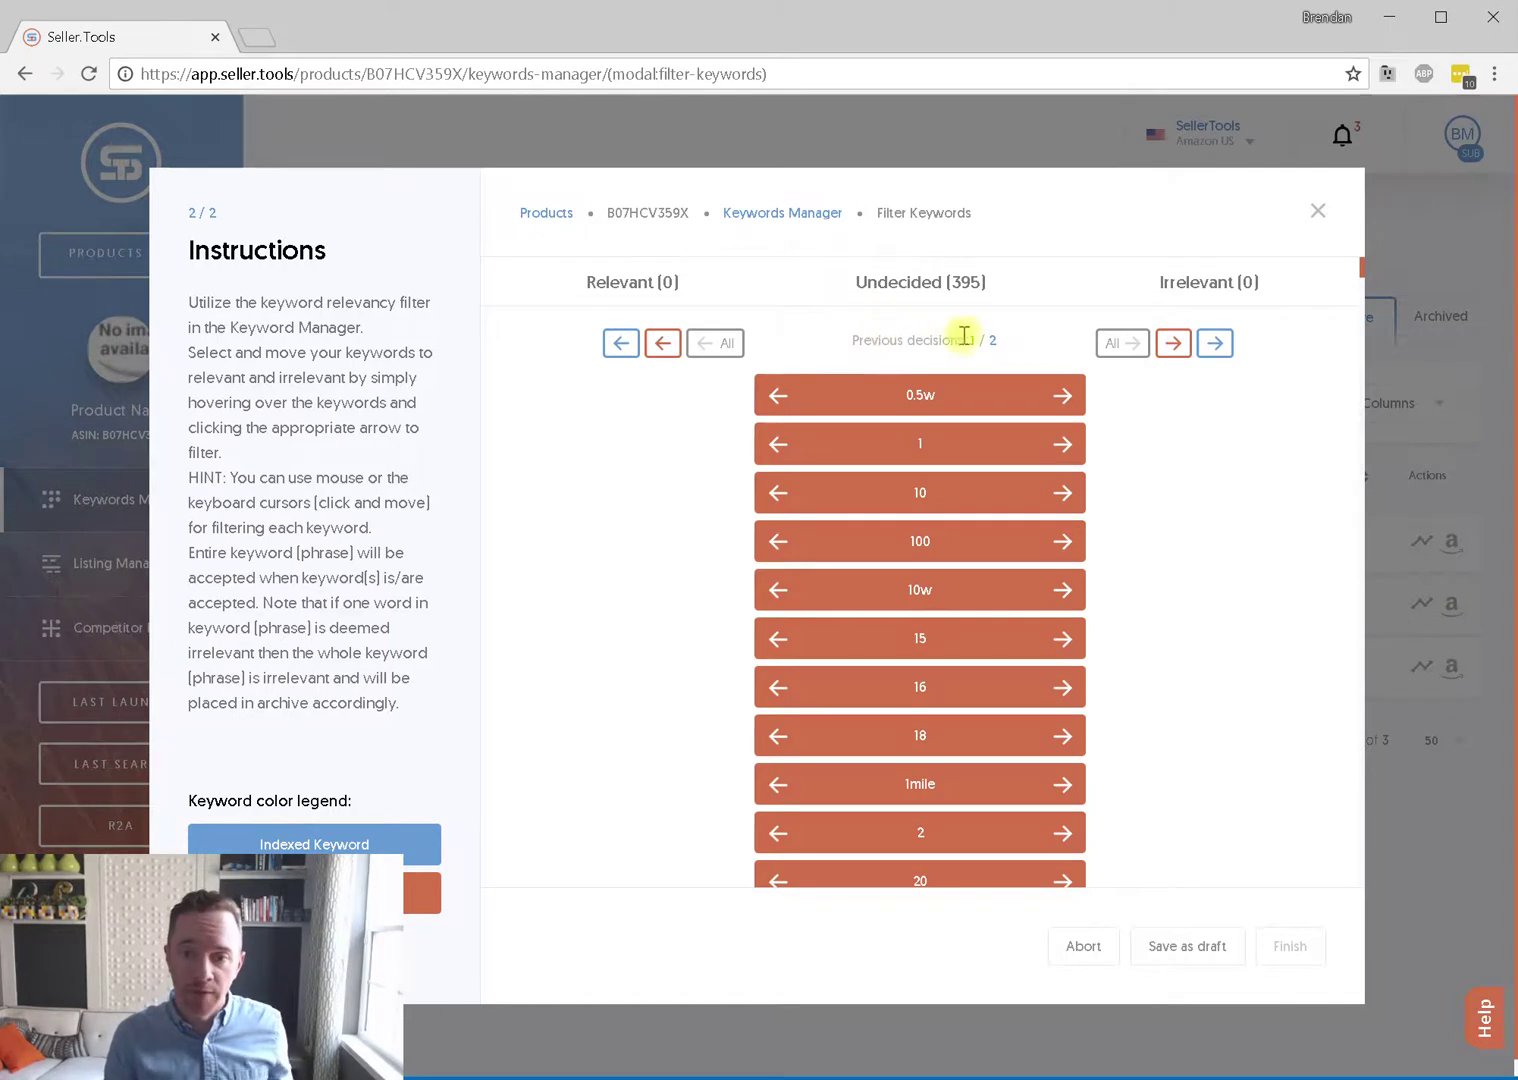
# In the Seller.Tools keyword filter, mark the undecided keywords "0.5w" and "1" as relevant
pyautogui.moveTo(972, 340)
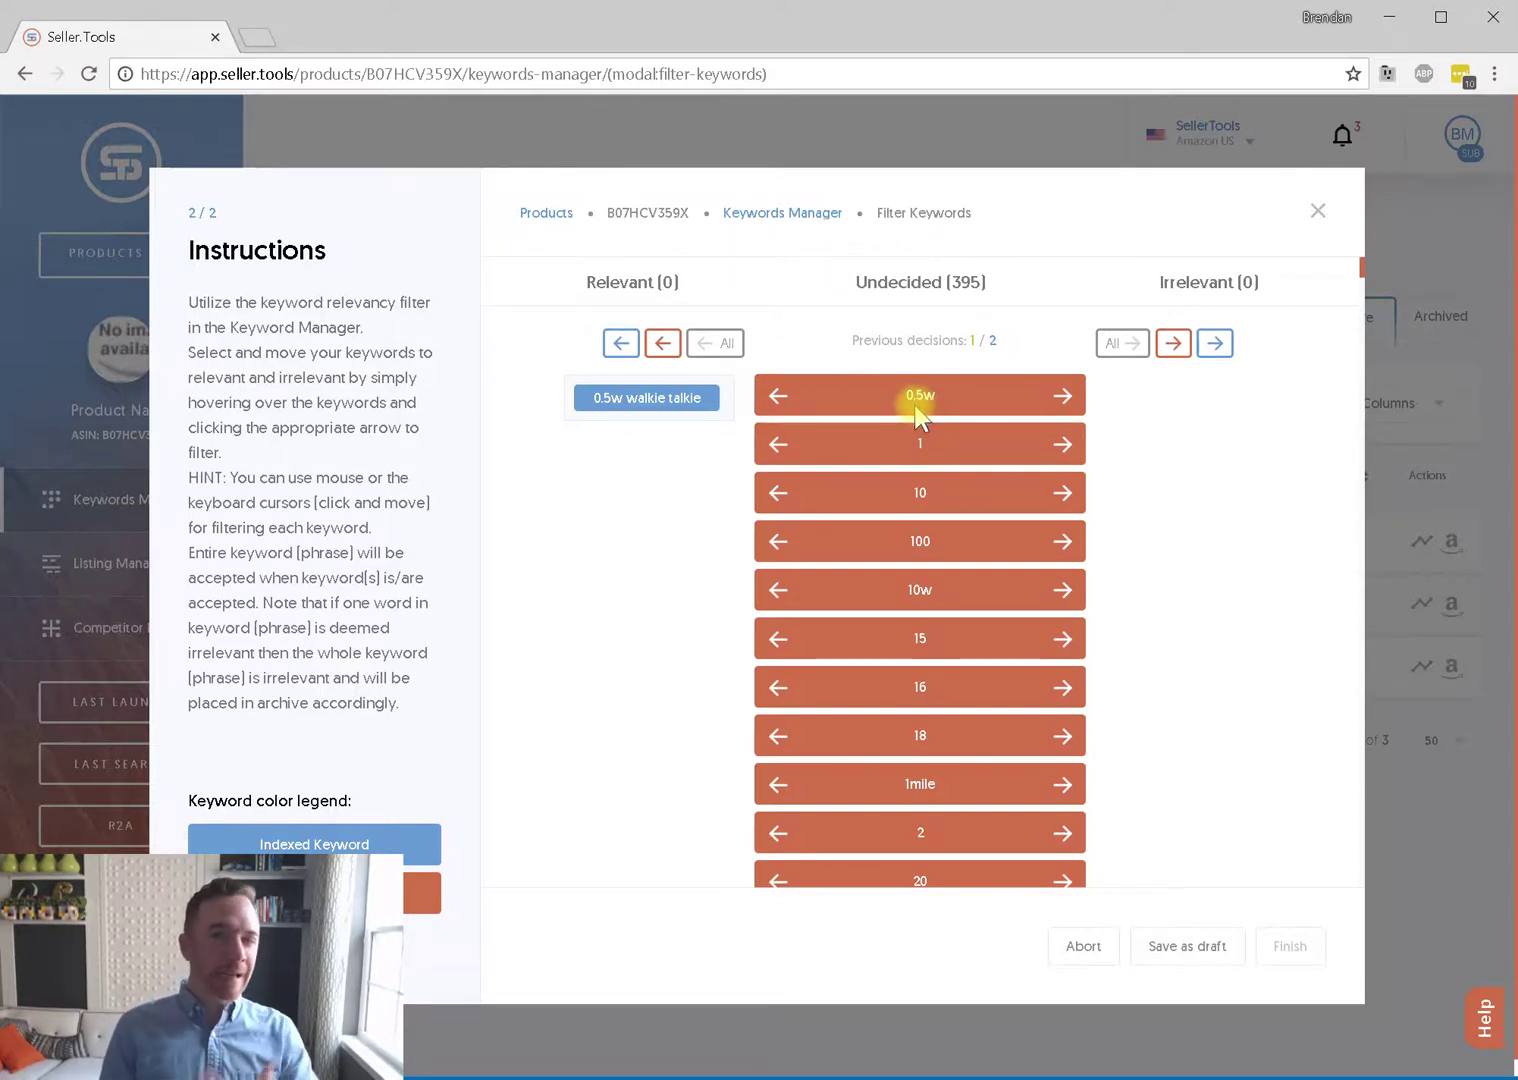
pyautogui.click(780, 398)
pyautogui.moveTo(605, 400)
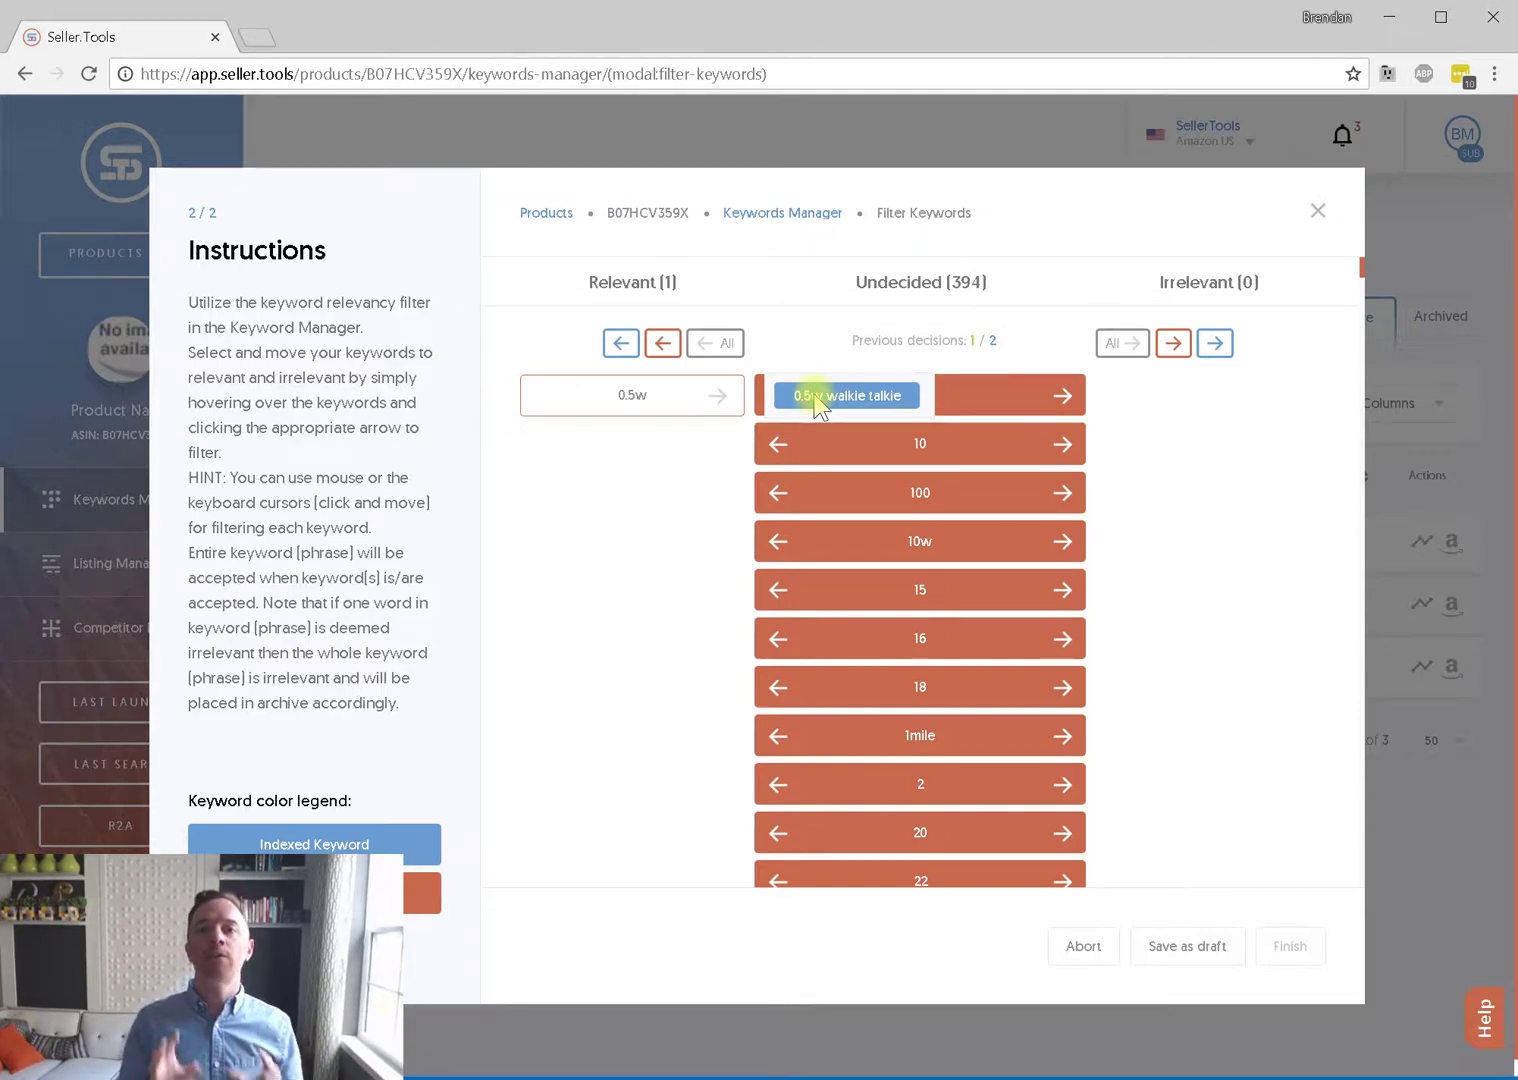
pyautogui.moveTo(932, 397)
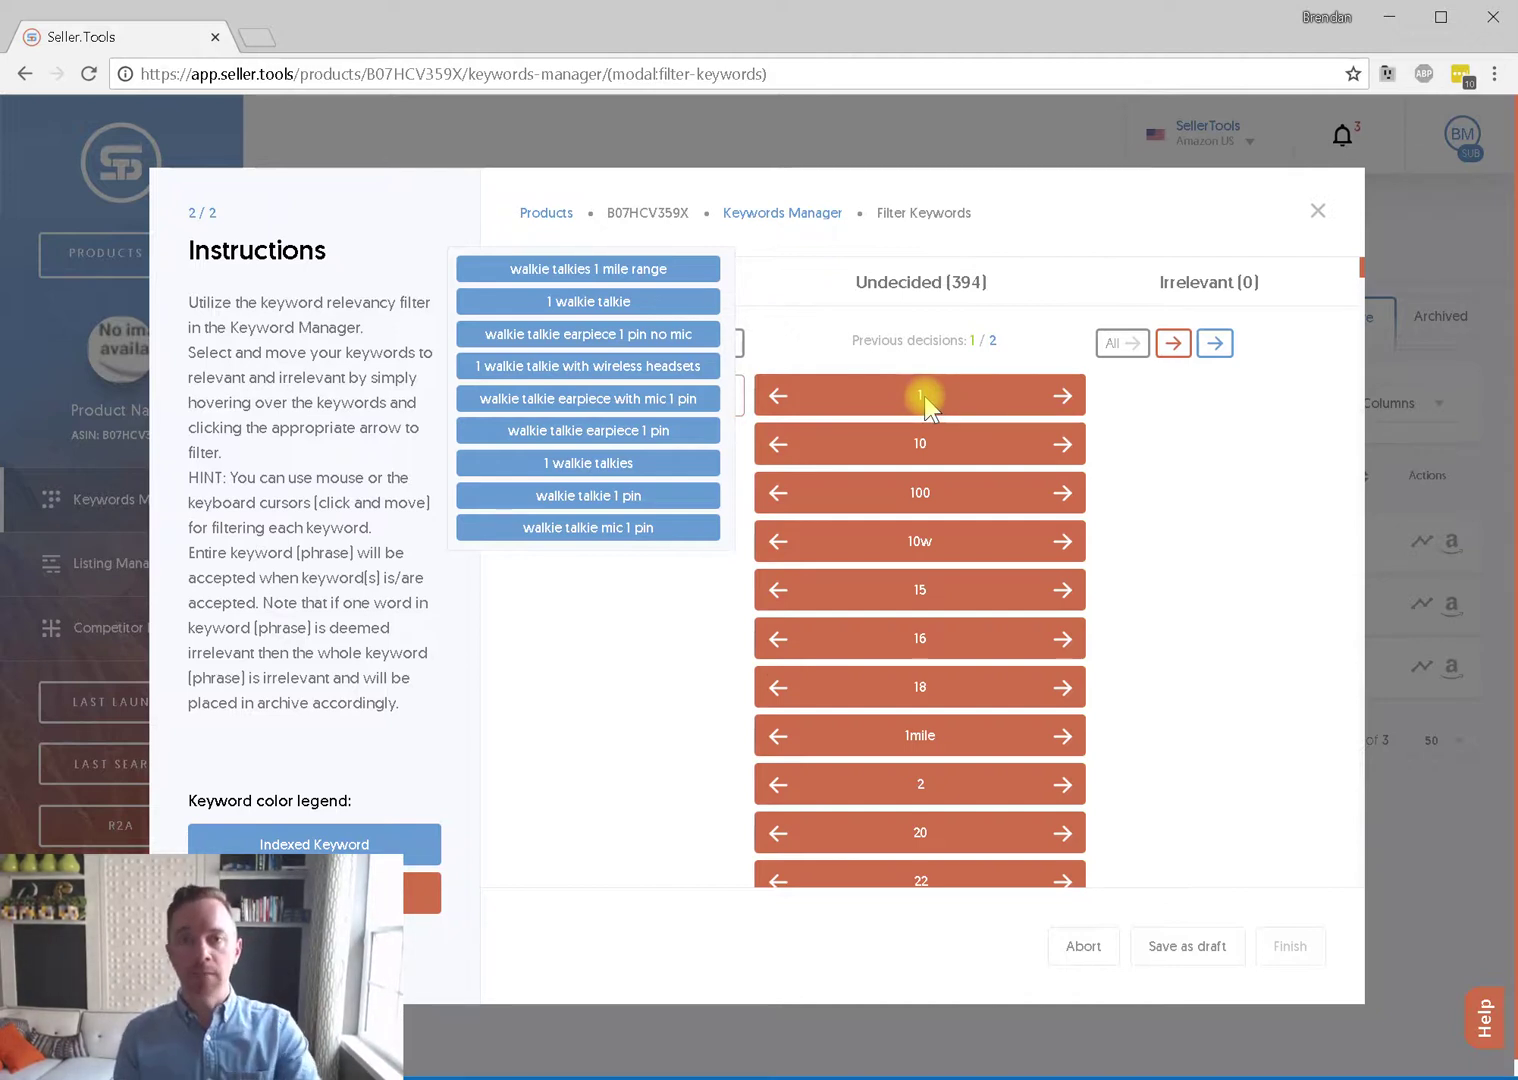
pyautogui.click(777, 398)
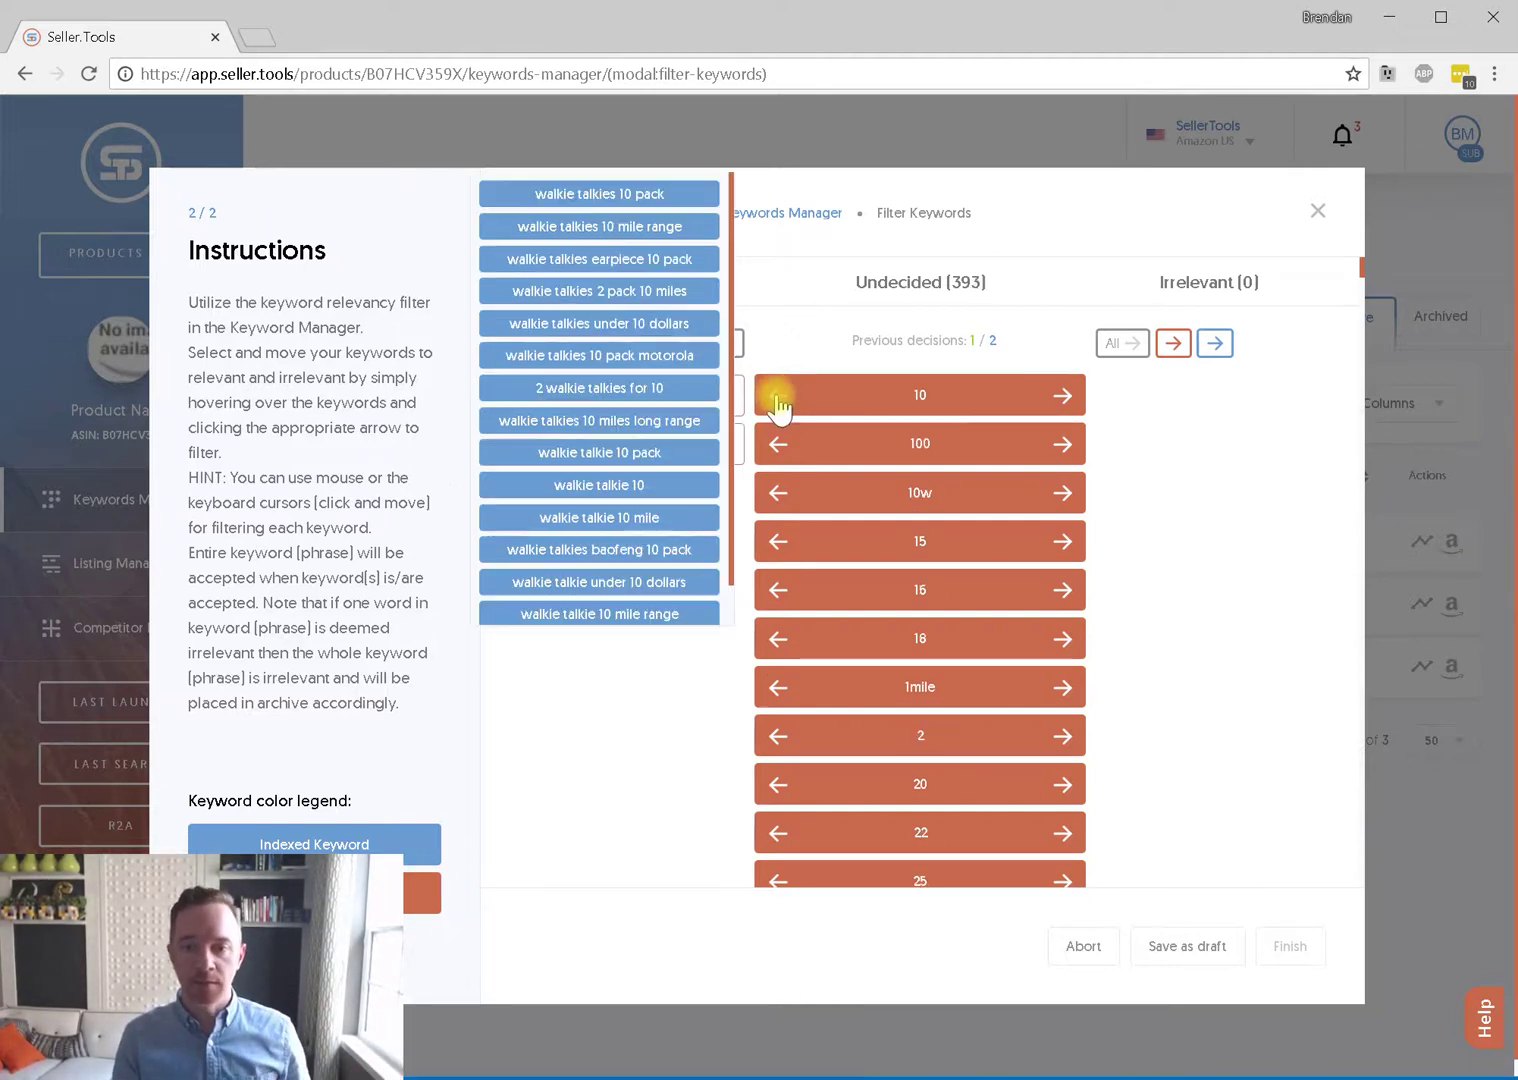
# Find the keyword "motorola" in the undecided list and mark it as irrelevant
pyautogui.scroll(-20, 940, 510)
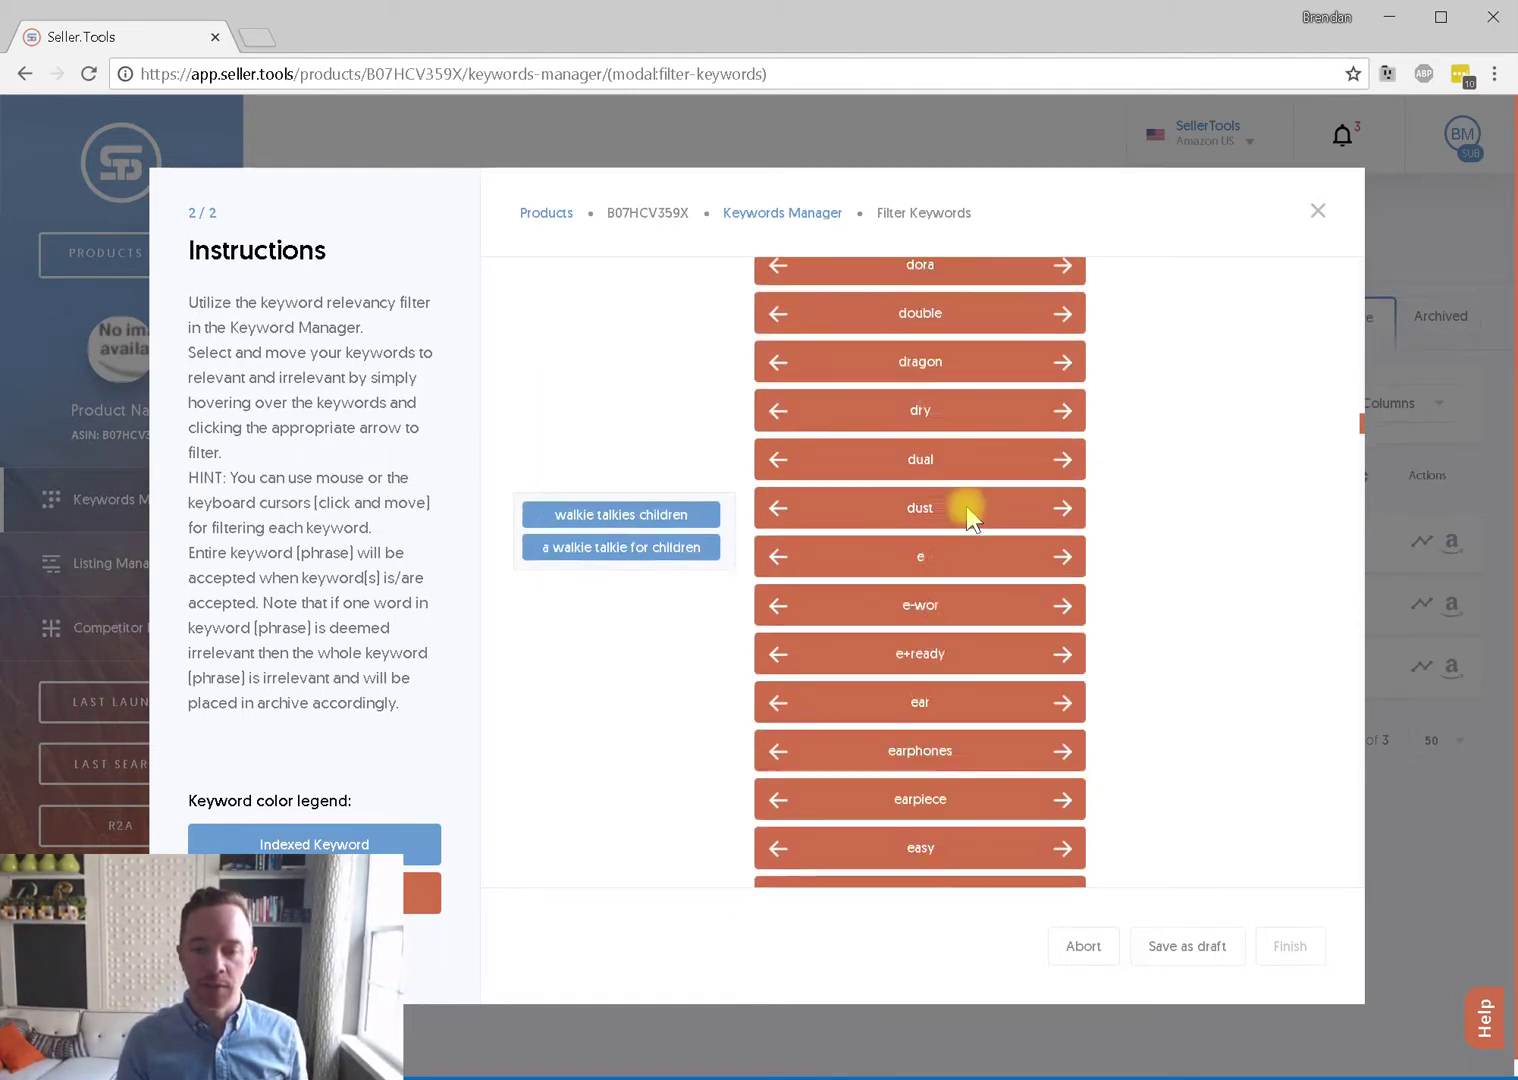
pyautogui.scroll(-20, 950, 560)
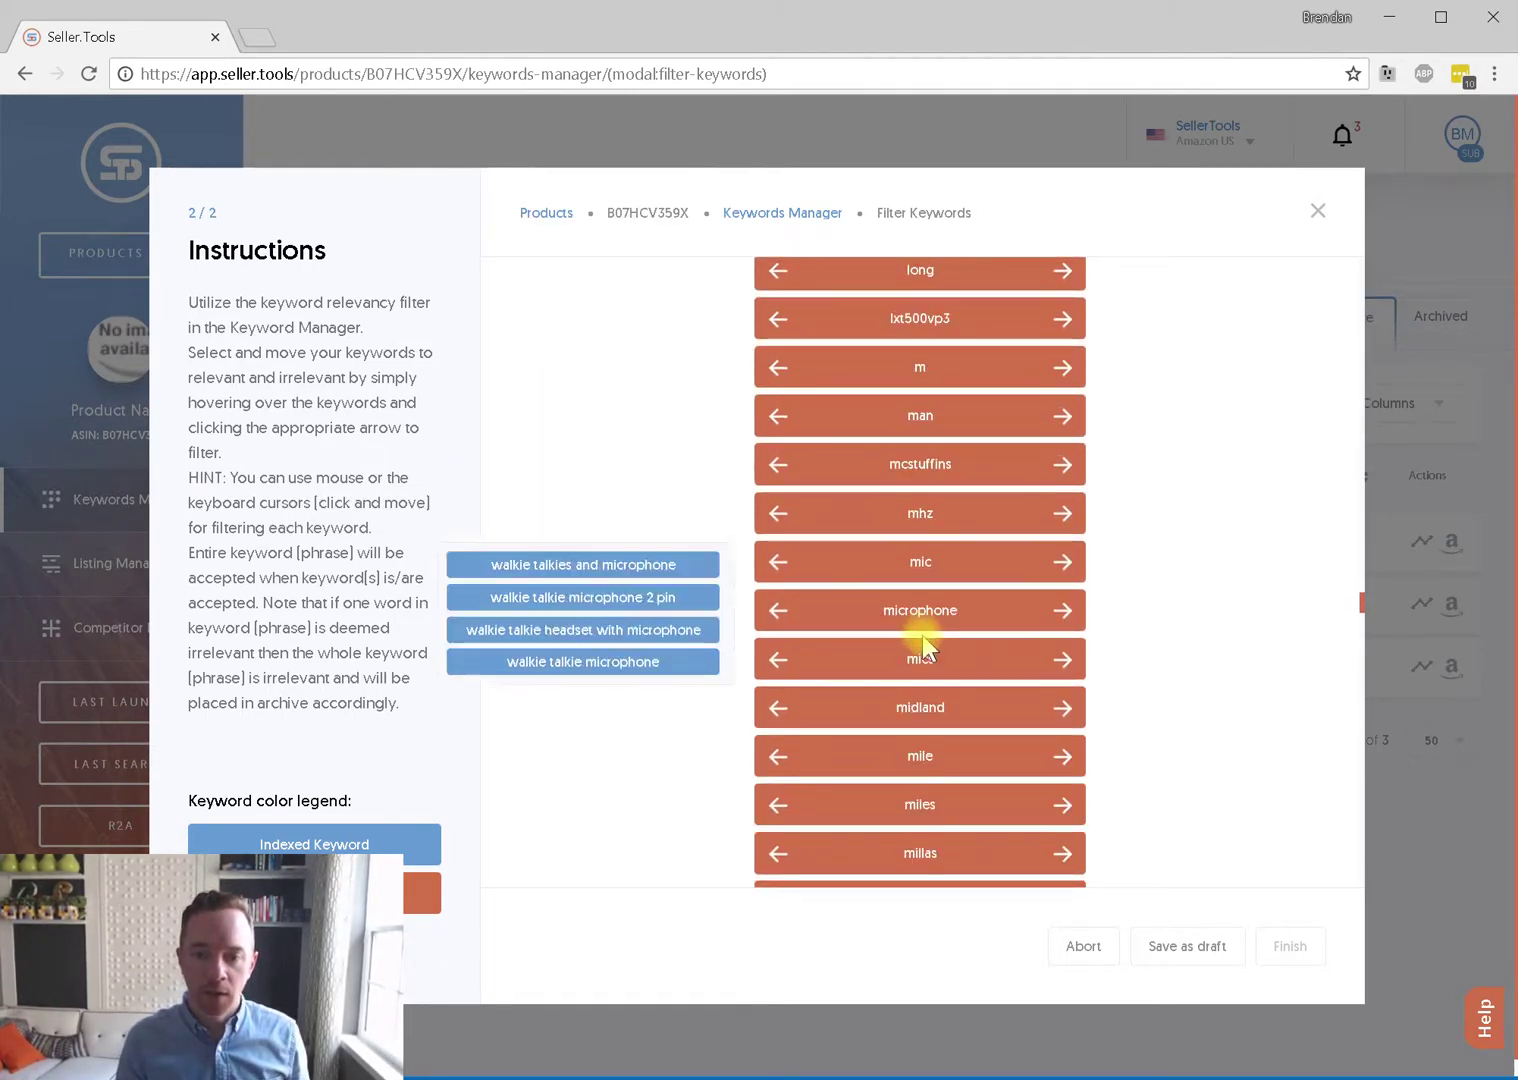
pyautogui.scroll(-5, 922, 637)
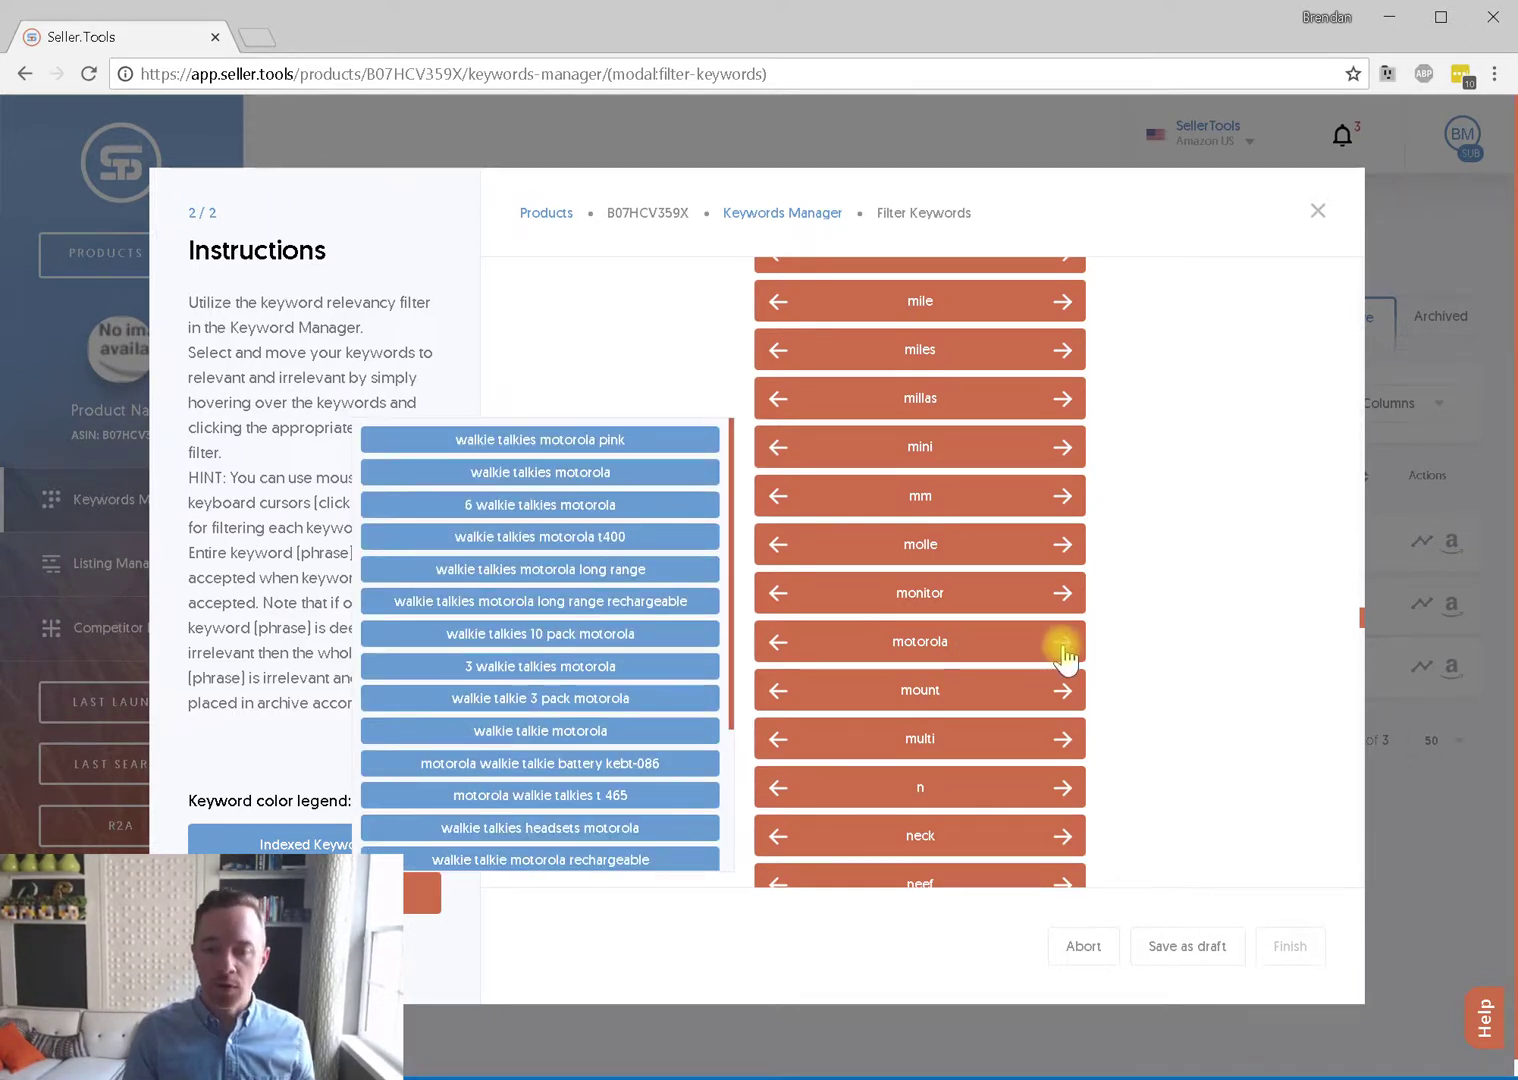
pyautogui.click(1062, 645)
# Examine the keyword phrases containing the irrelevant keyword "motorola"
pyautogui.scroll(6, 1250, 500)
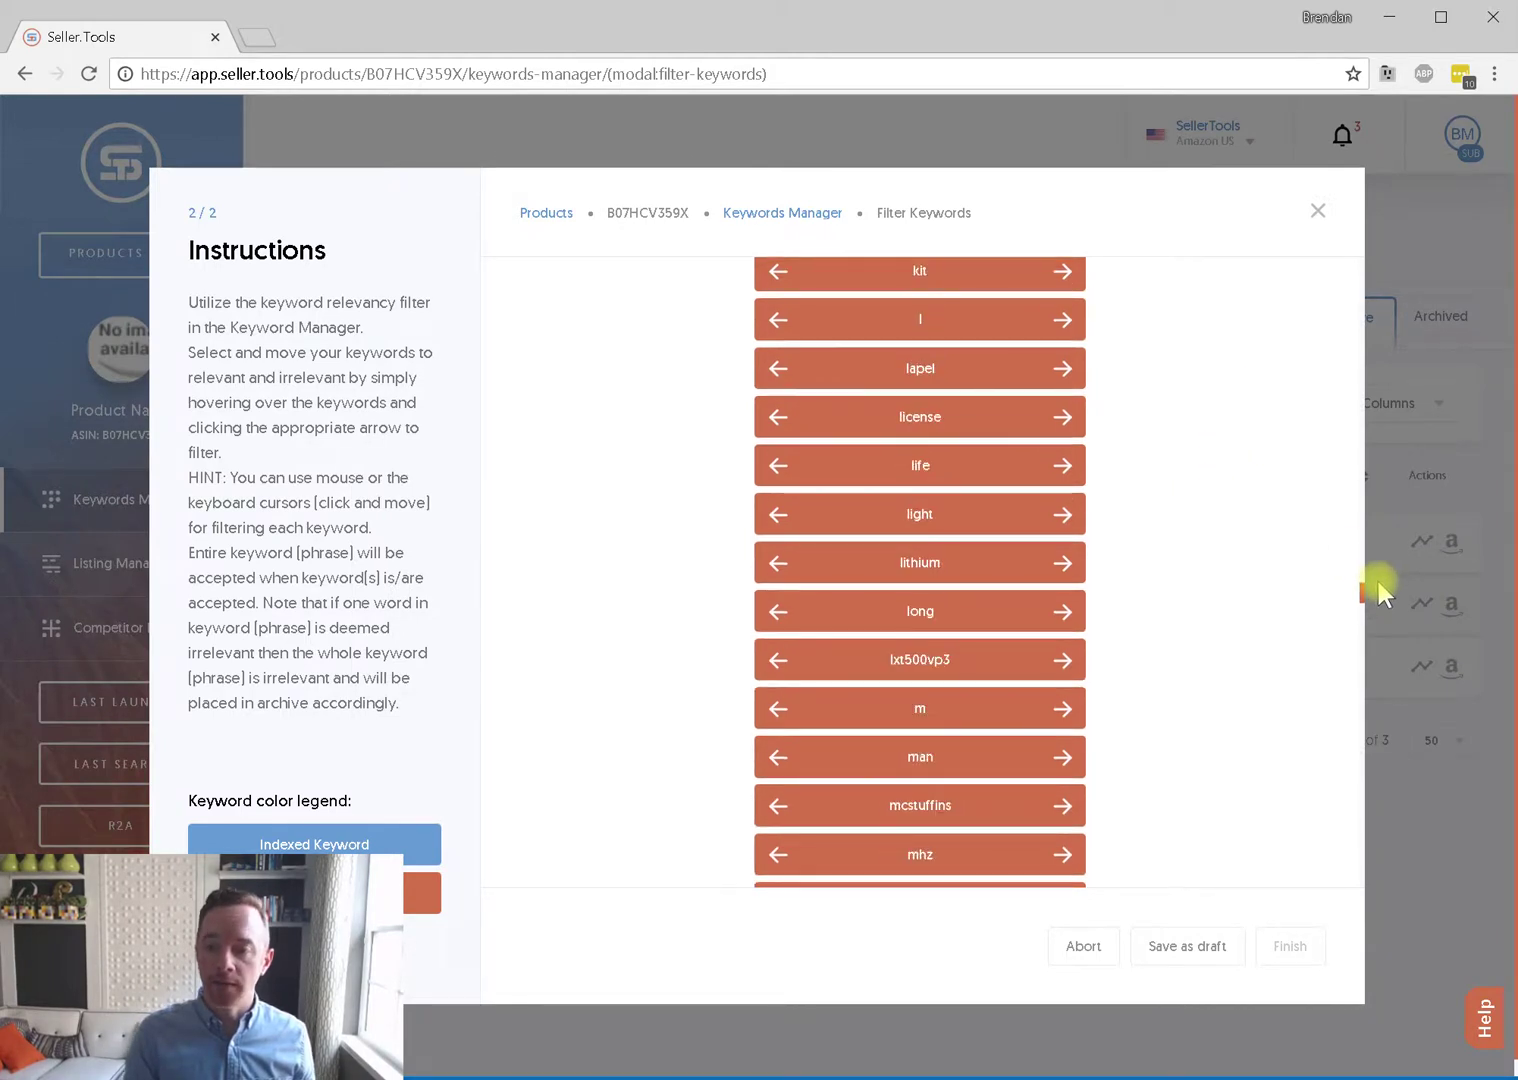
pyautogui.scroll(10, 1358, 592)
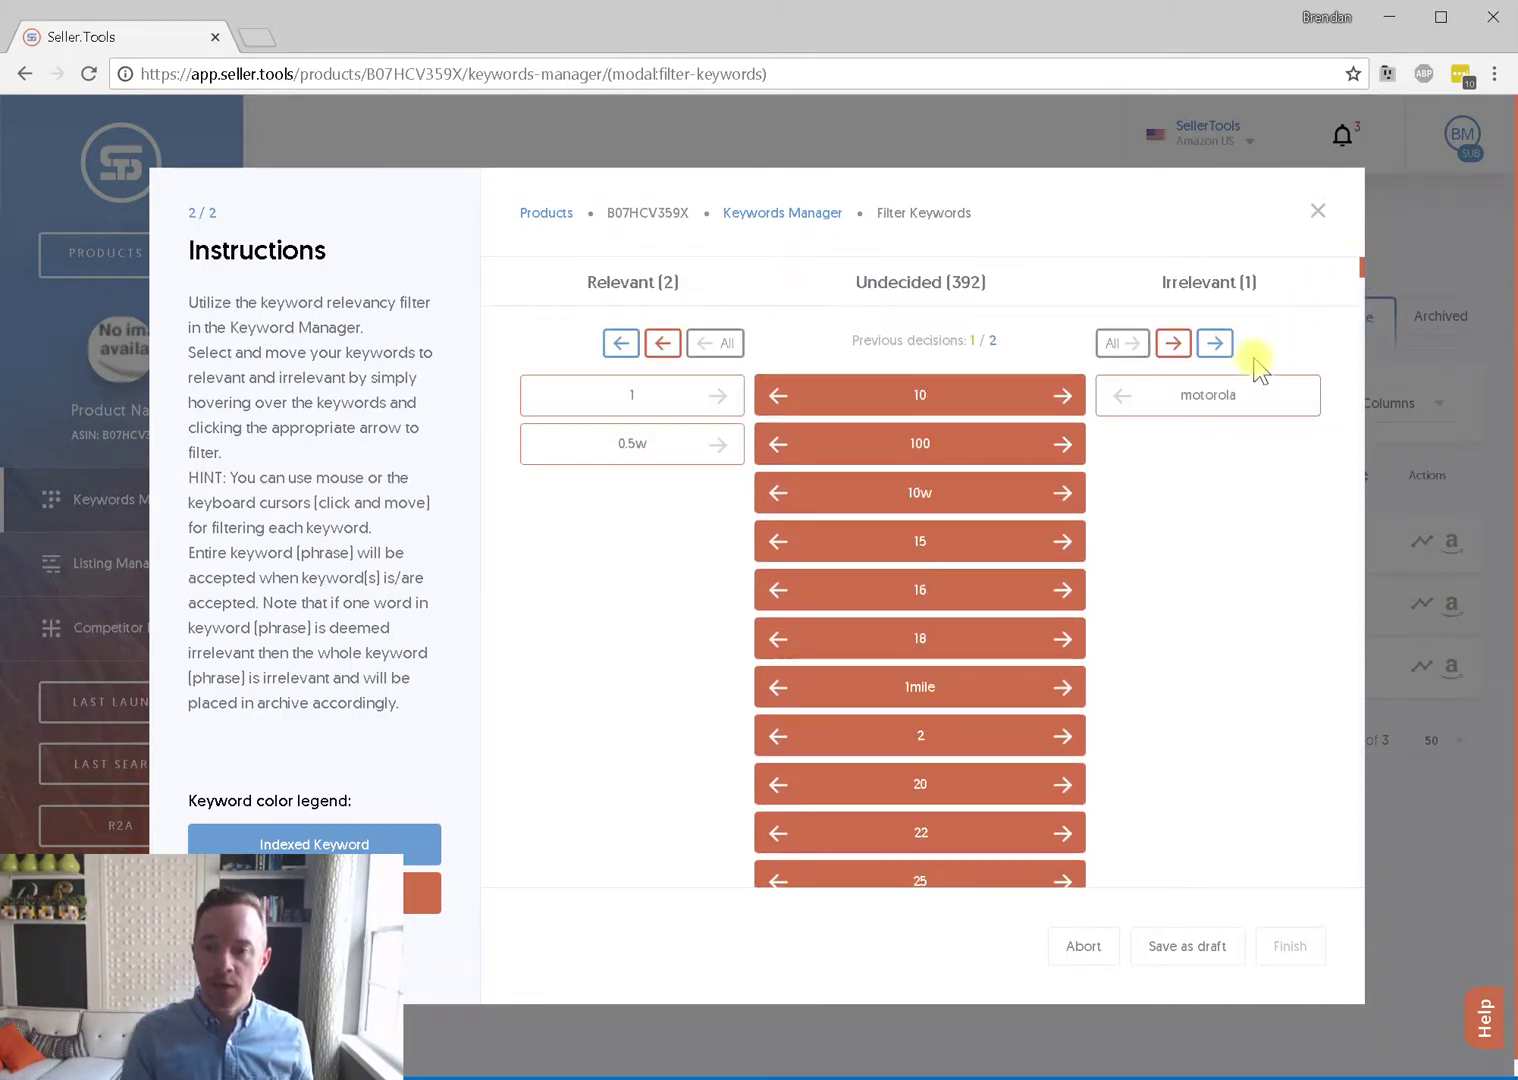
pyautogui.moveTo(1215, 410)
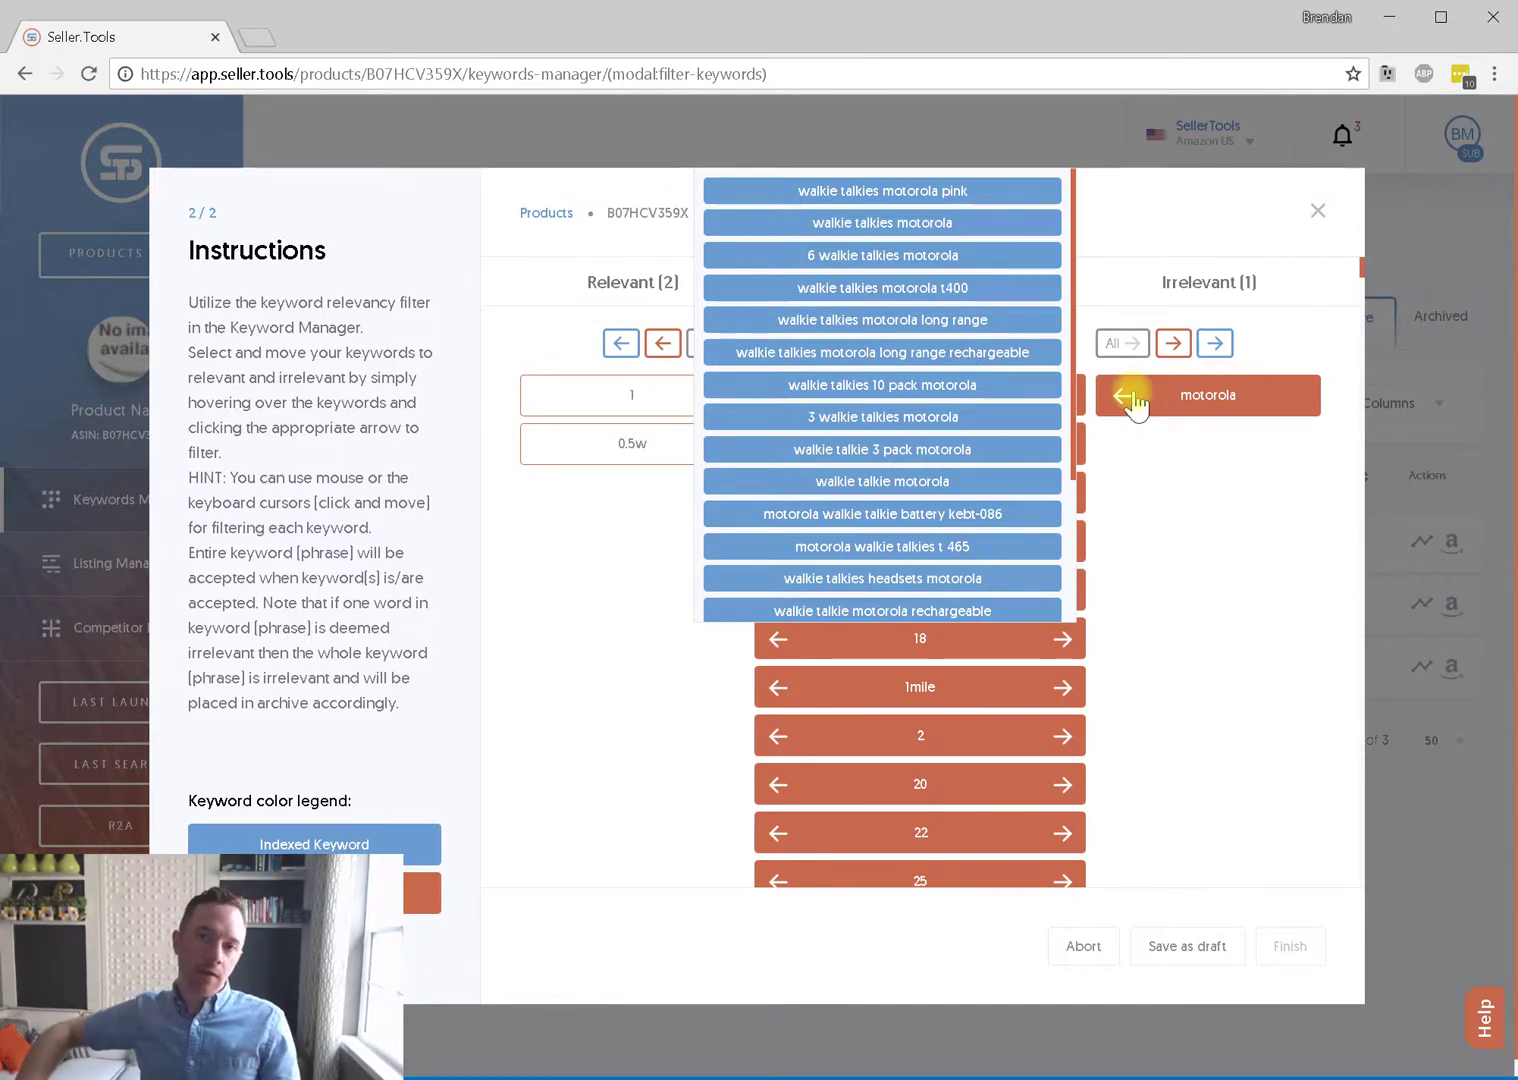
pyautogui.scroll(-2, 966, 350)
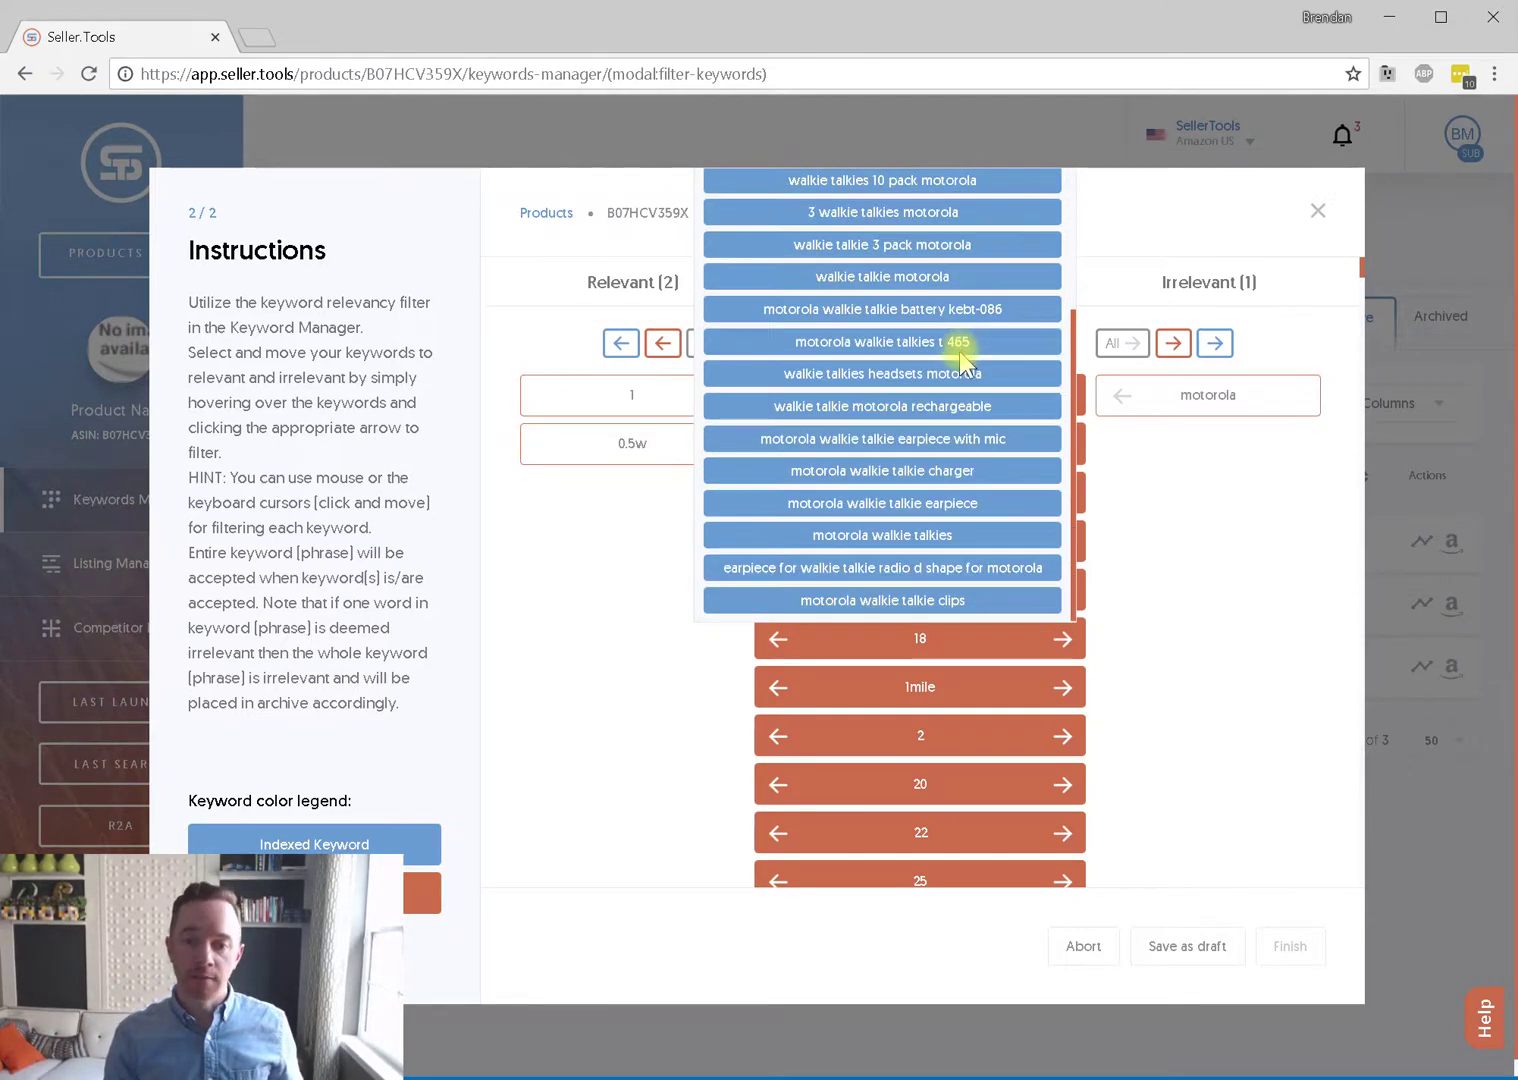
pyautogui.scroll(2, 964, 355)
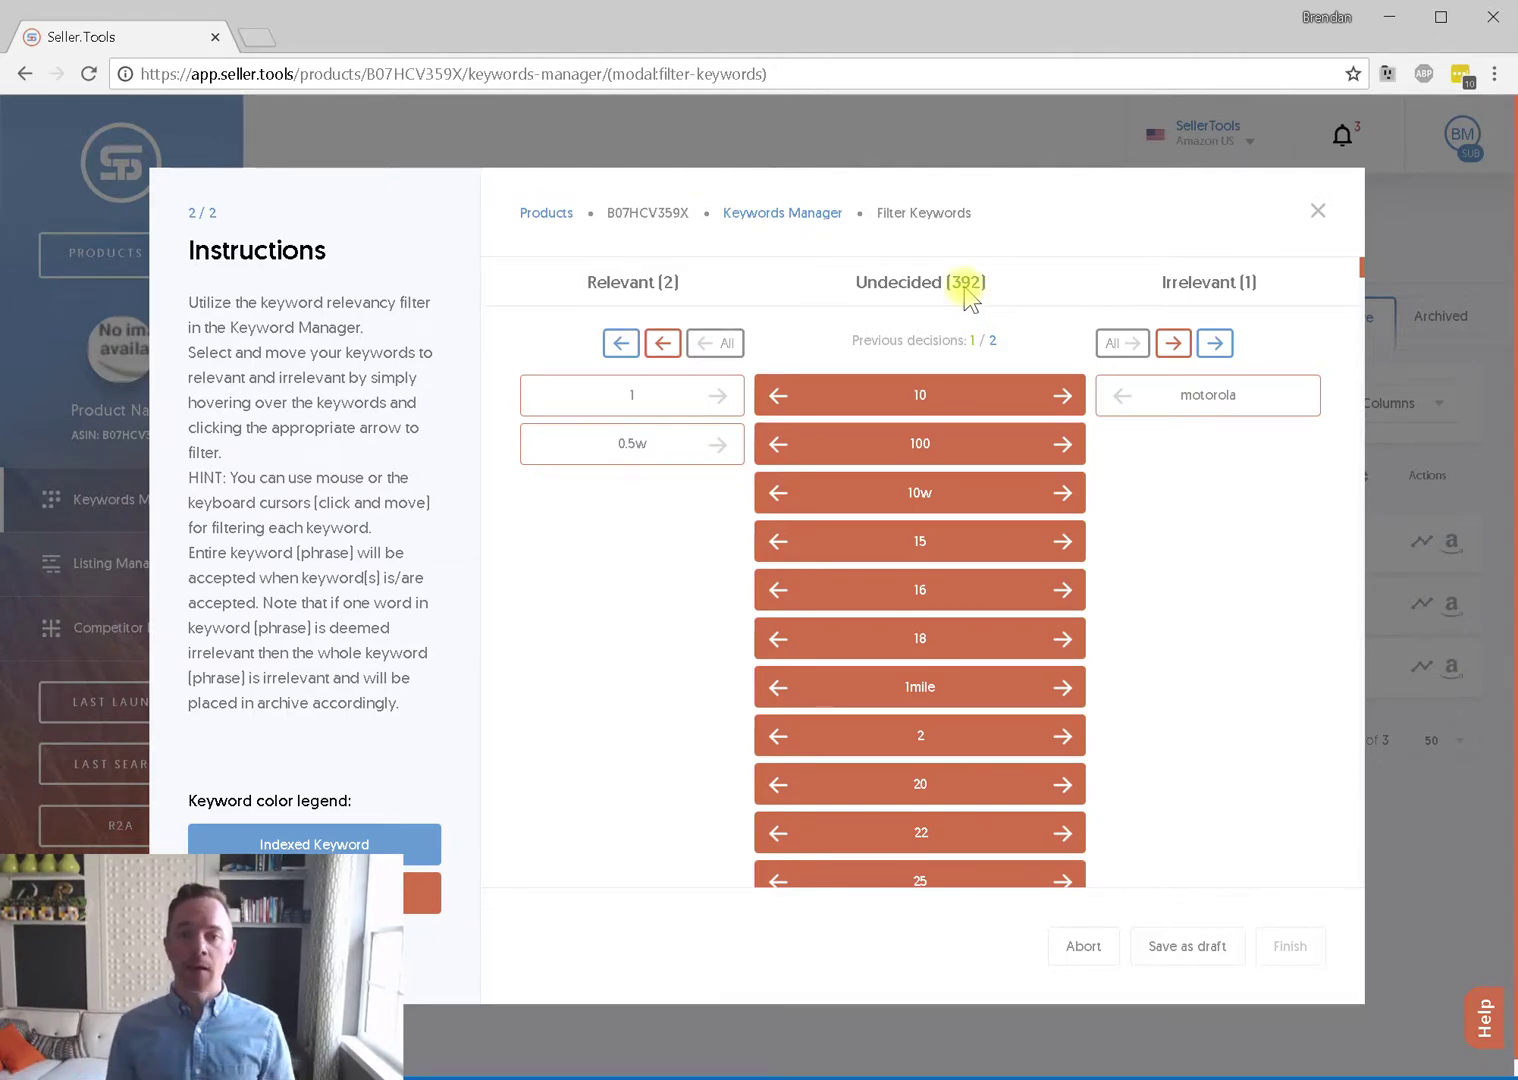
# Mark all remaining undecided keywords as relevant and finish the keyword filtering
pyautogui.scroll(-2, 1010, 439)
pyautogui.scroll(2, 1005, 445)
pyautogui.moveTo(1002, 450)
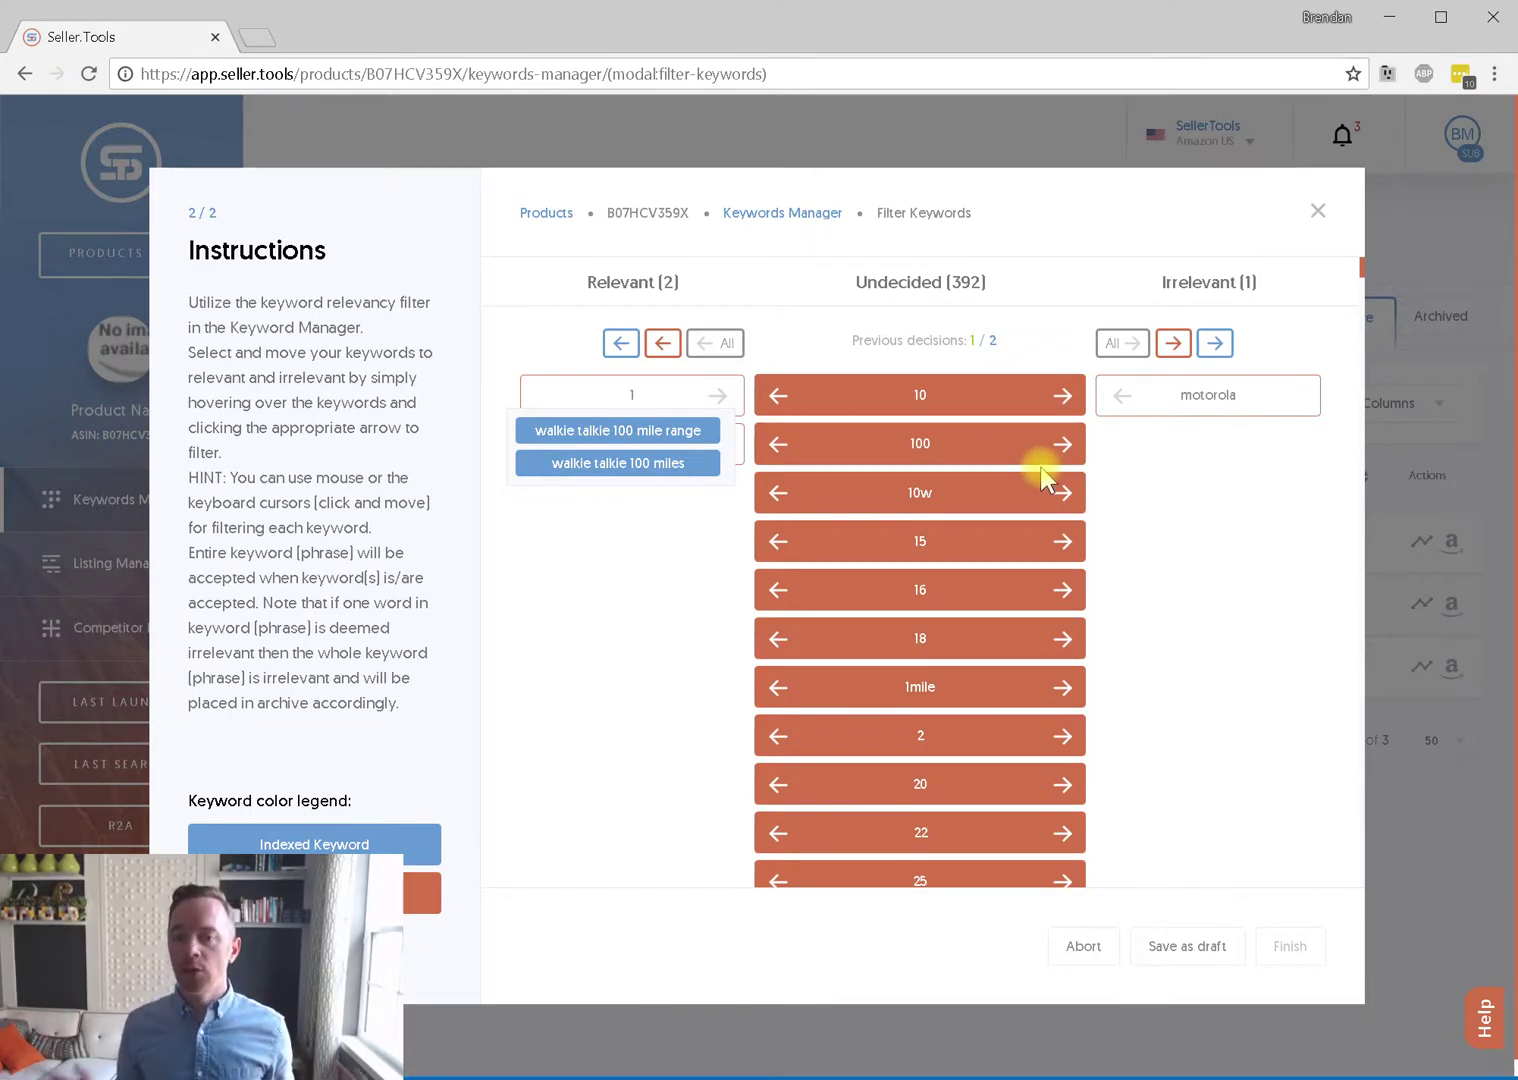
pyautogui.moveTo(871, 395)
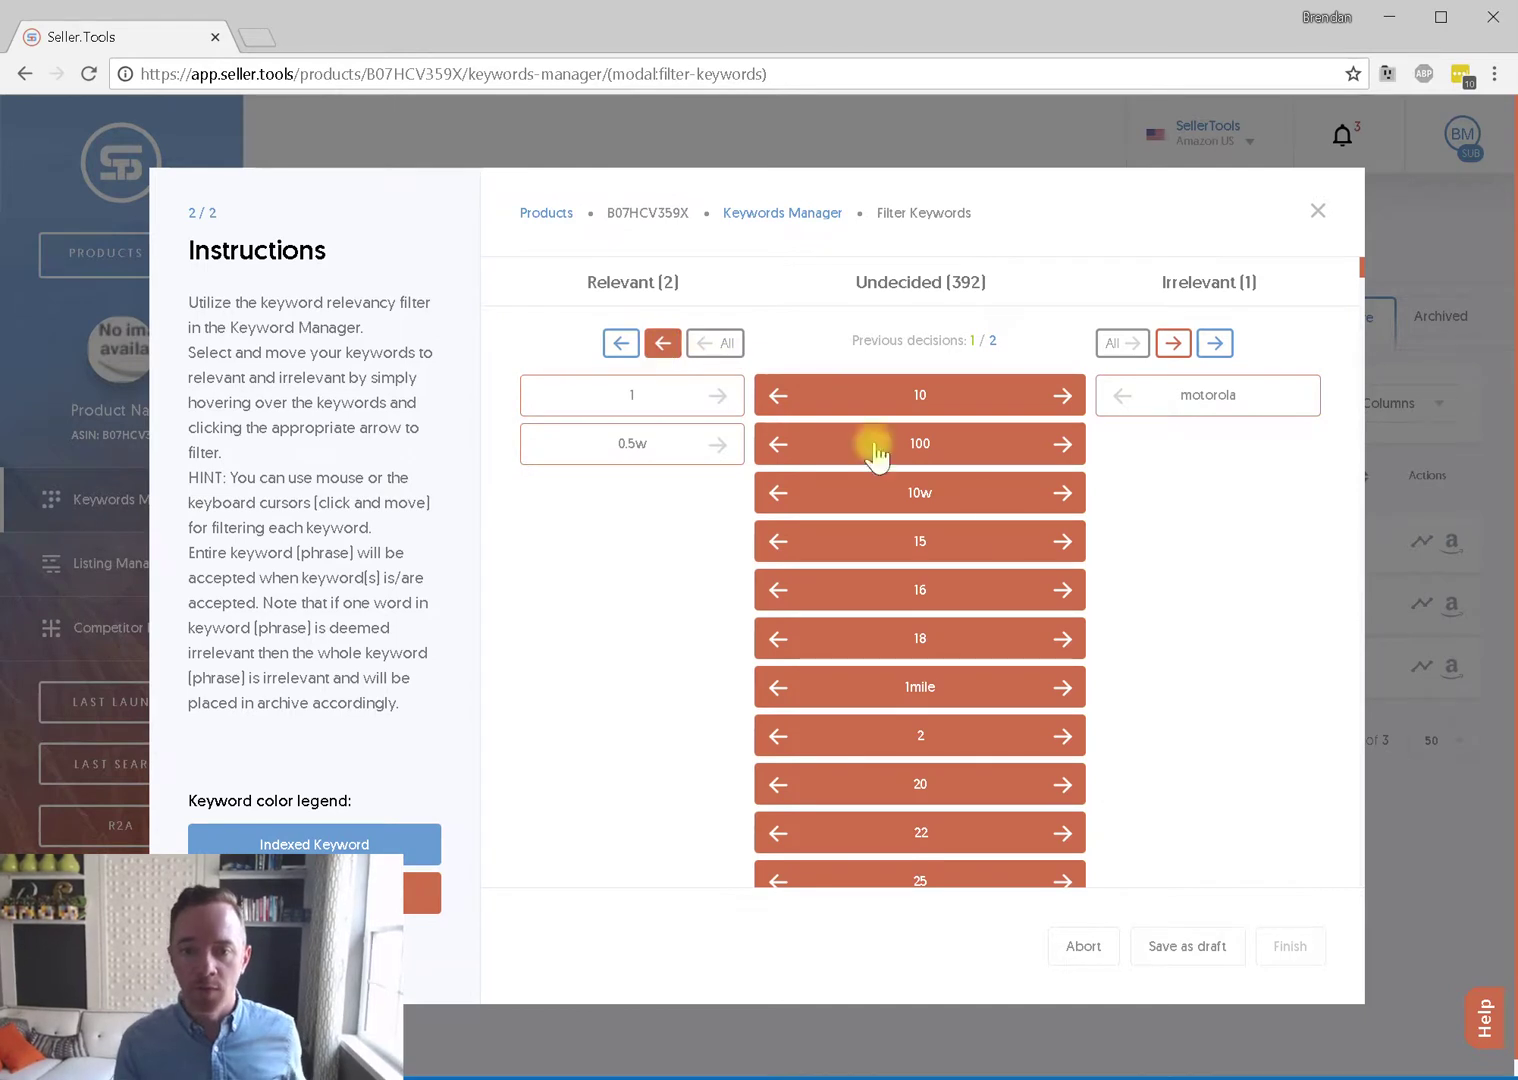
pyautogui.click(715, 343)
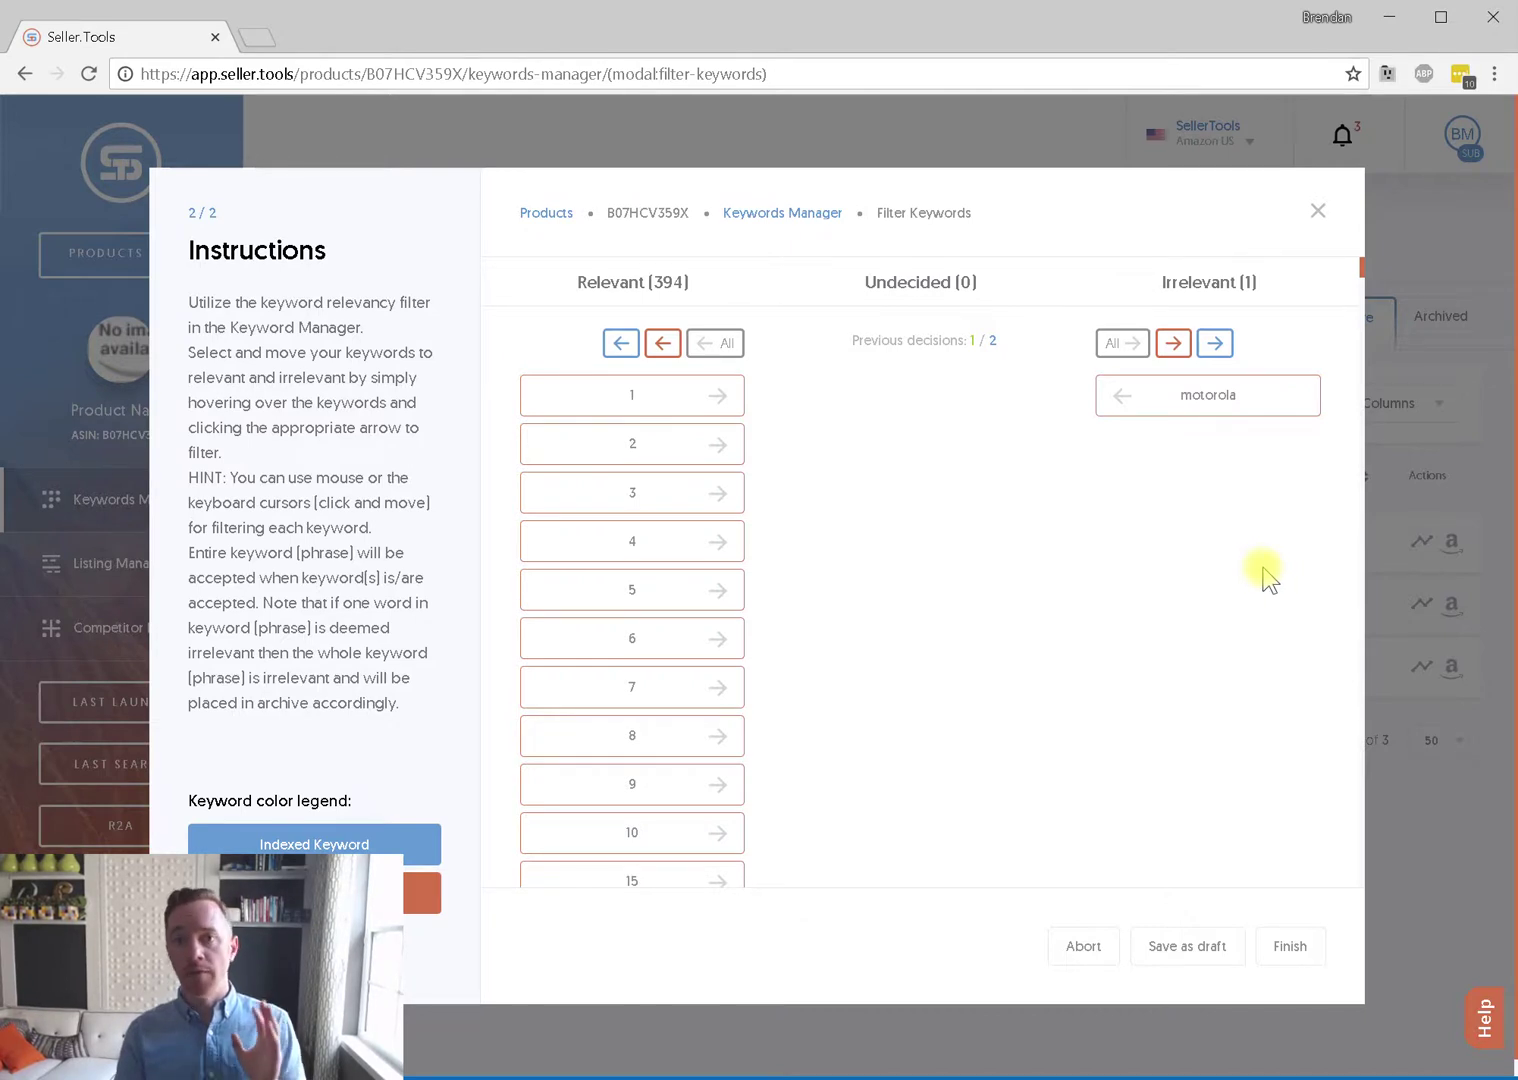
pyautogui.click(1290, 946)
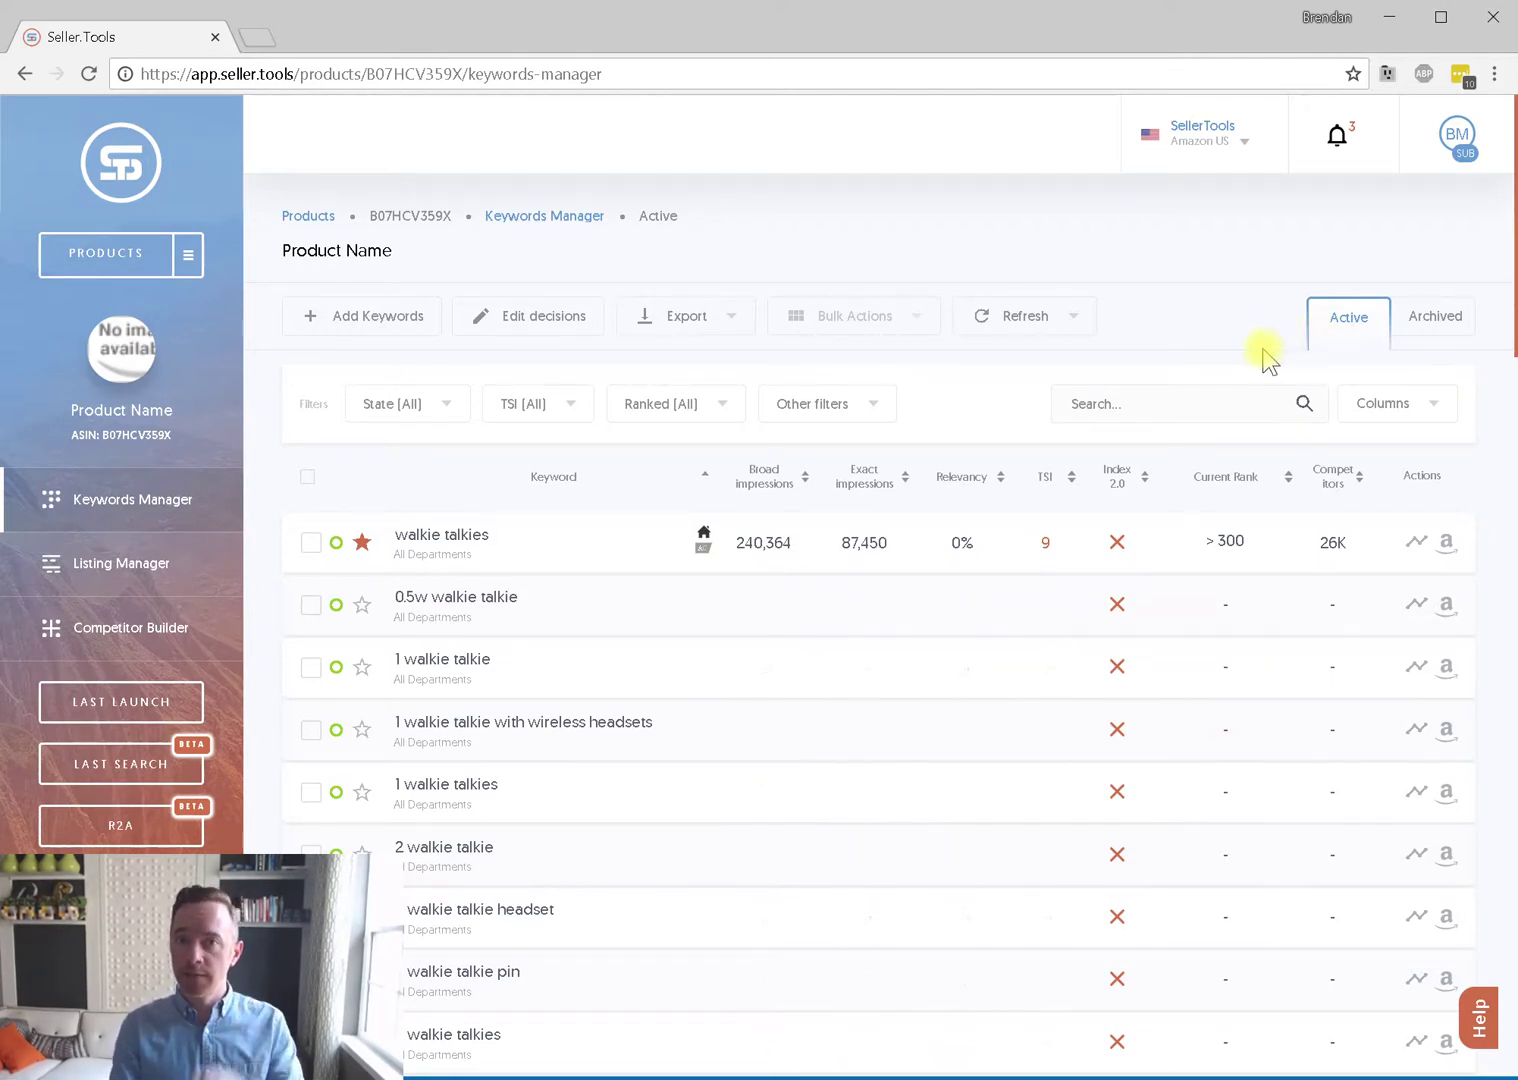
# Look through the keywords added to the active list
pyautogui.scroll(-20, 1250, 360)
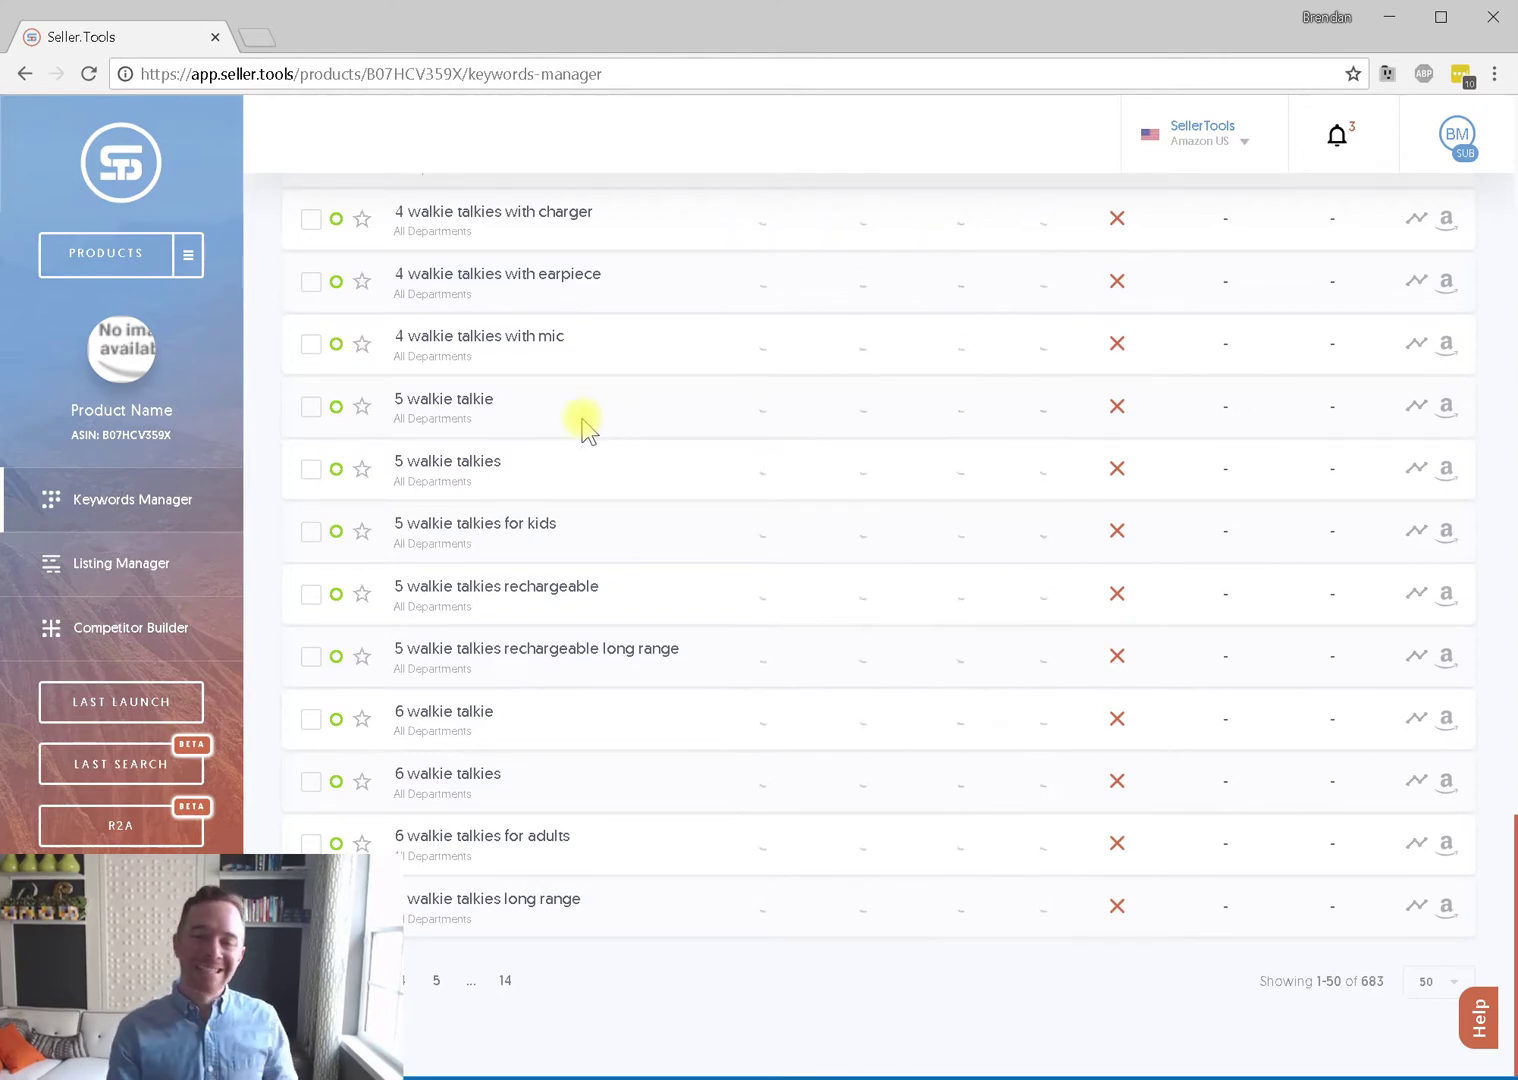
pyautogui.scroll(20, 595, 440)
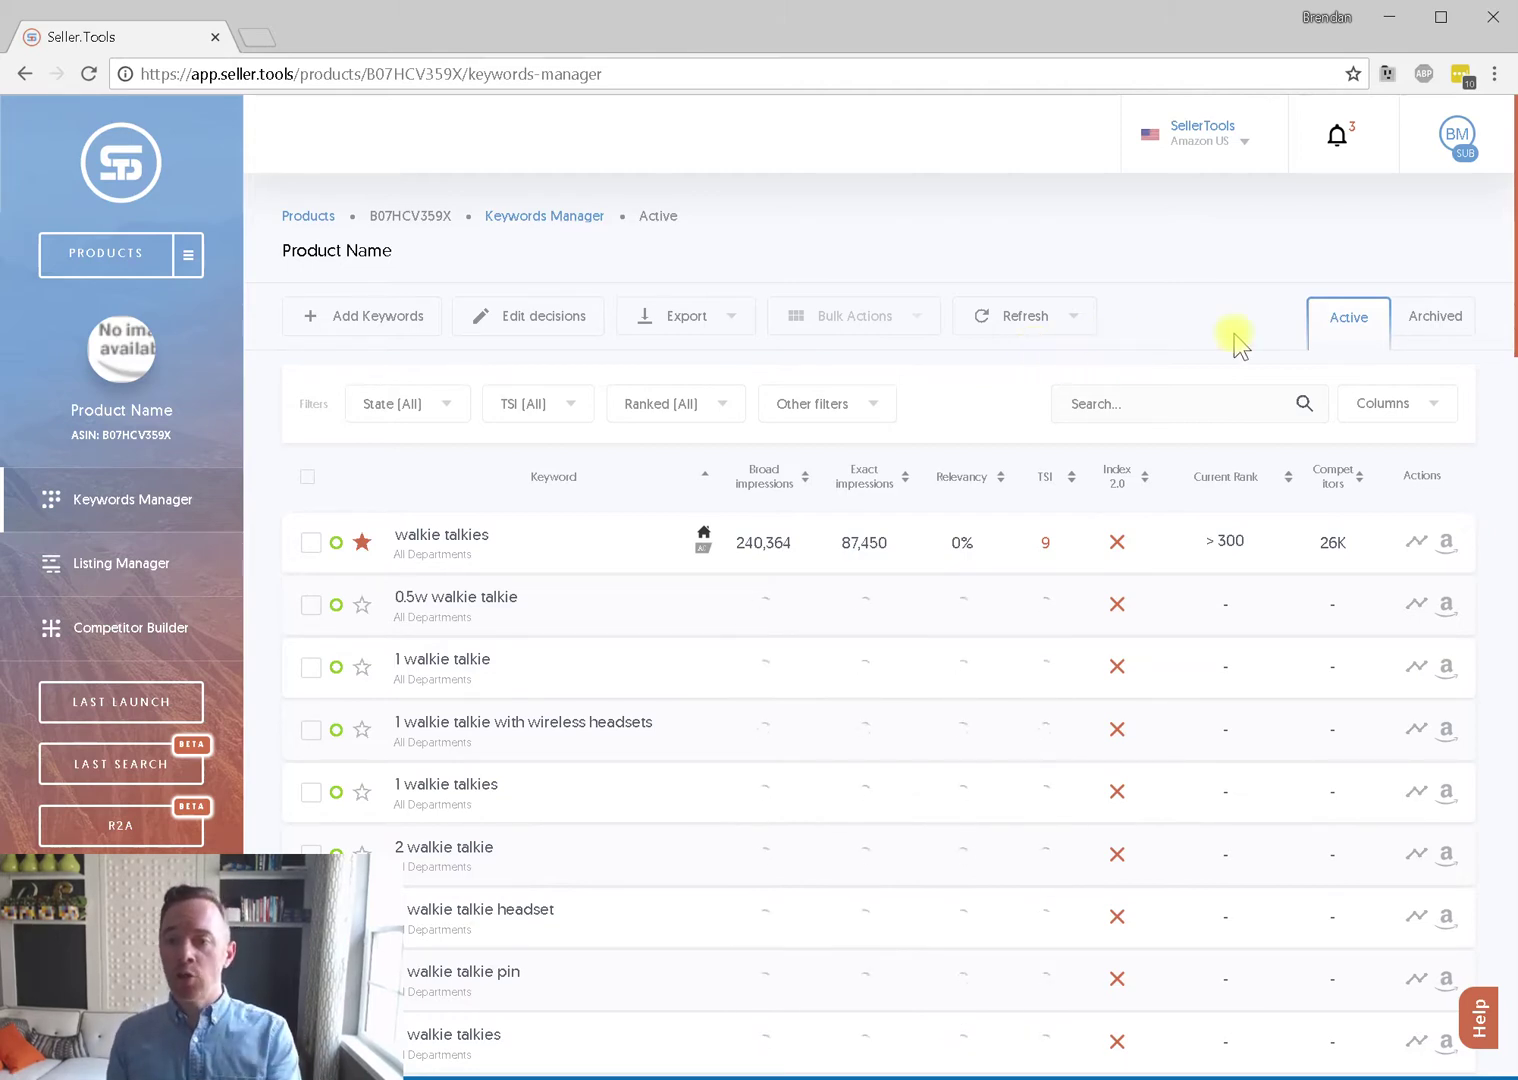
# Look through the archived keywords for phrases containing "motorola"
pyautogui.click(1434, 320)
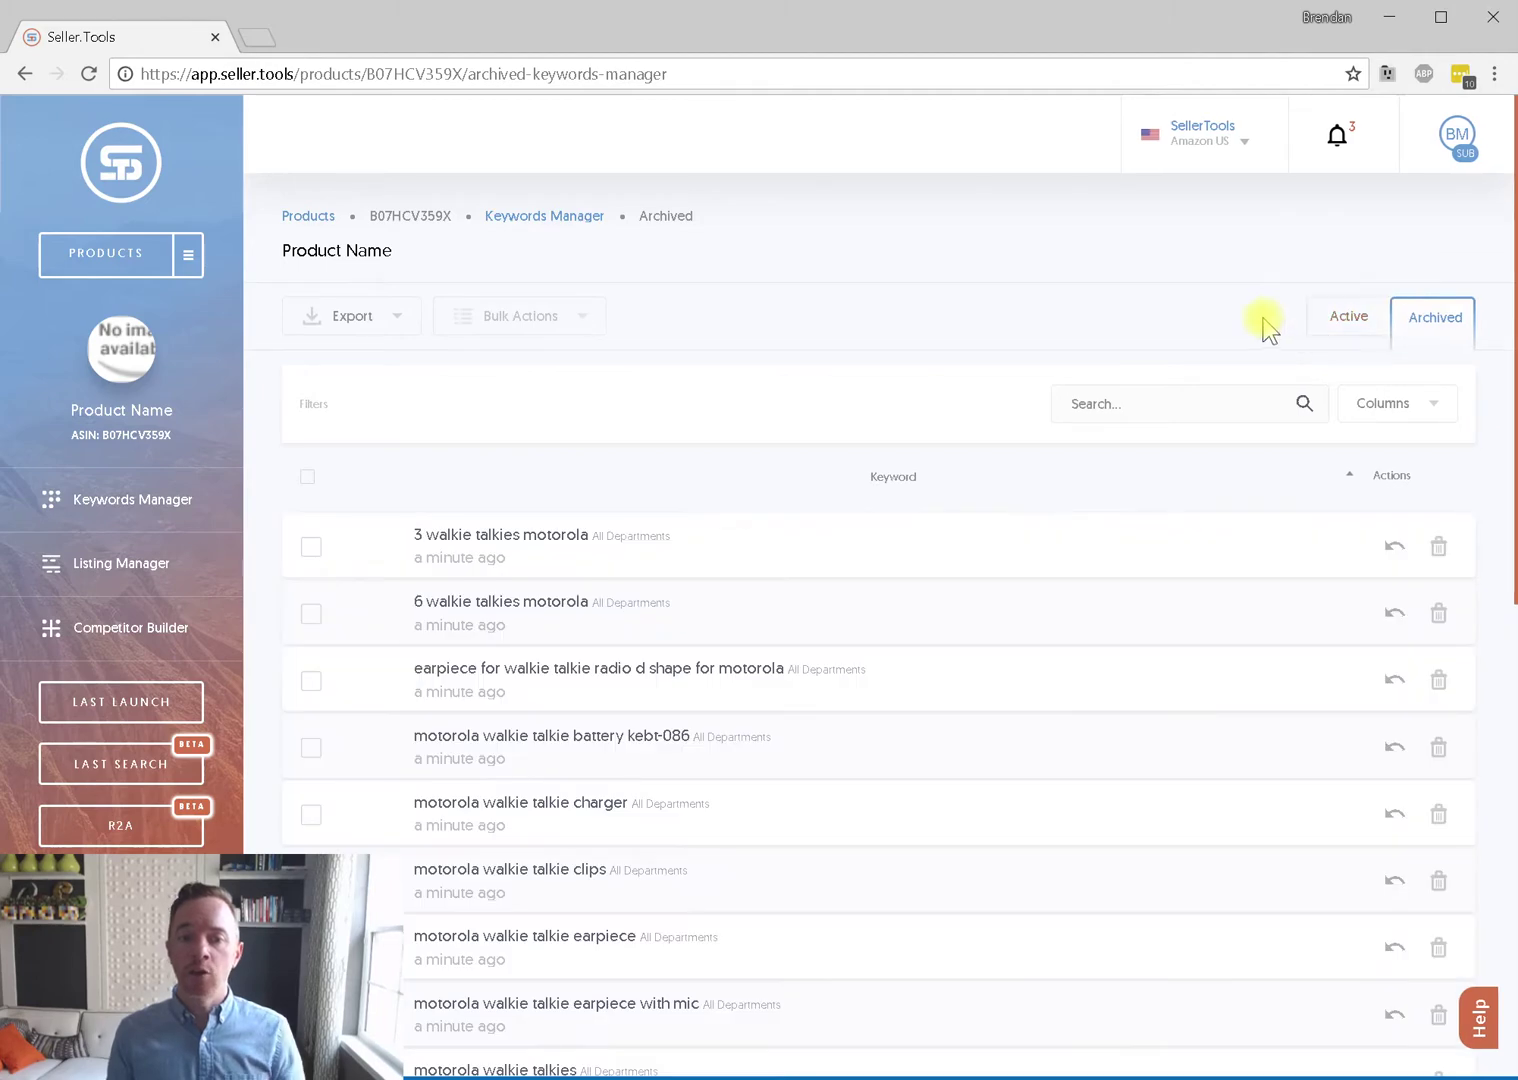
pyautogui.scroll(-7, 1260, 330)
pyautogui.scroll(-3, 1262, 340)
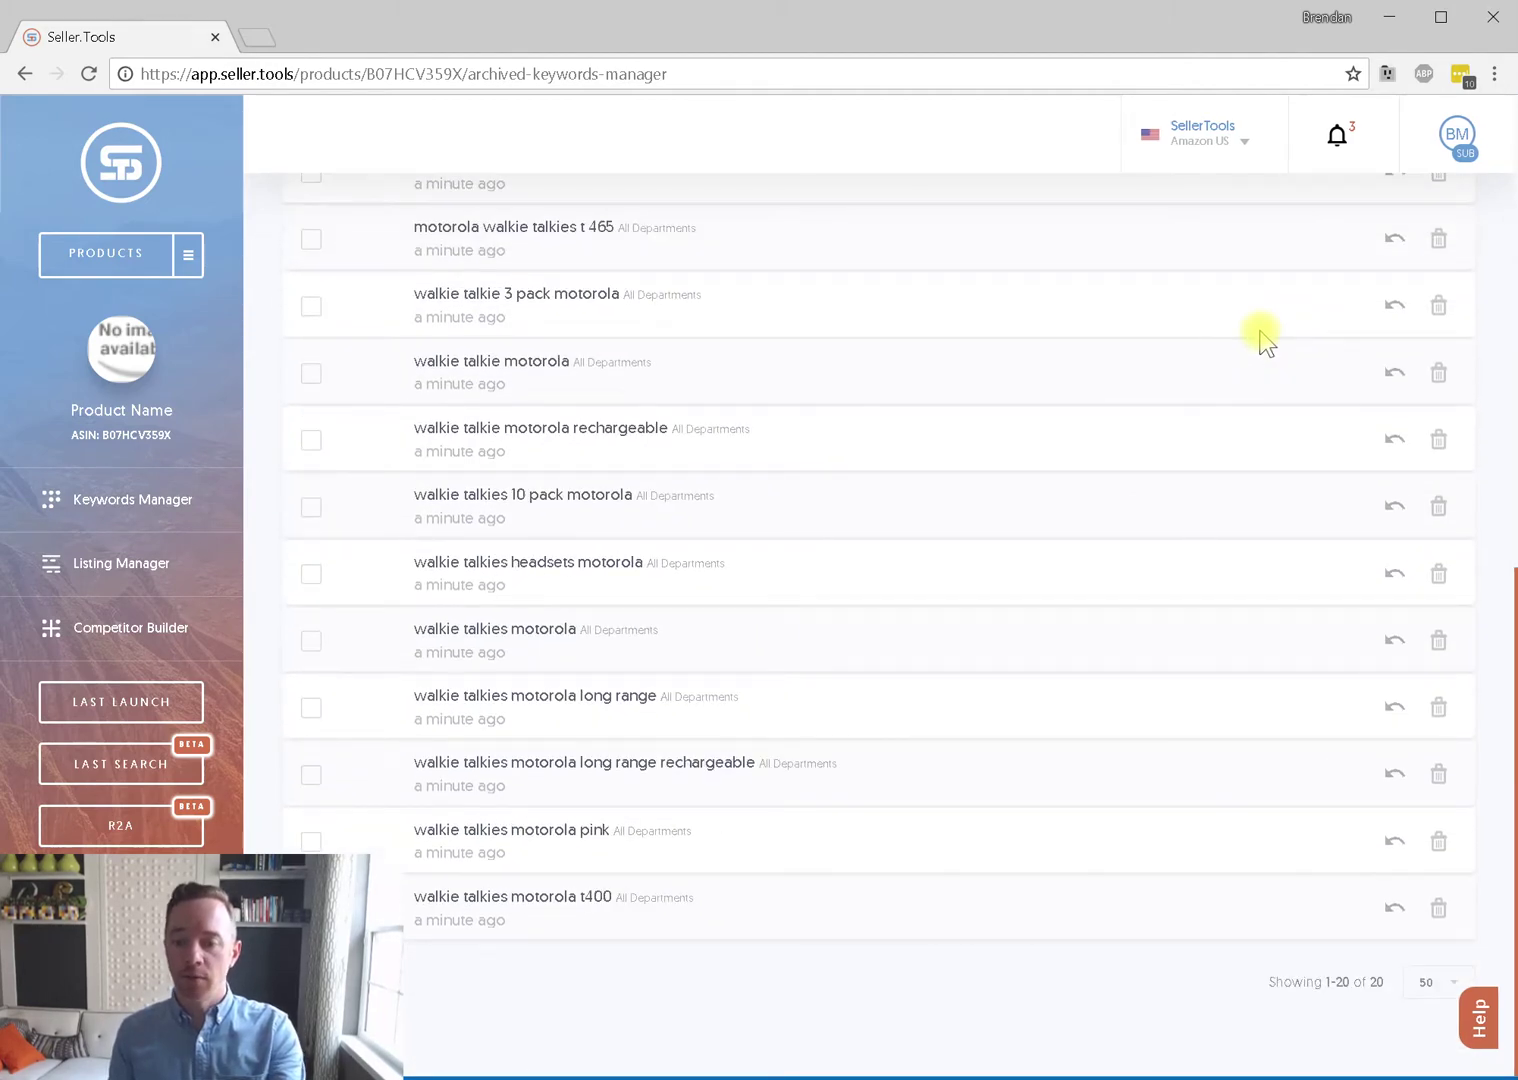
pyautogui.scroll(10, 1368, 968)
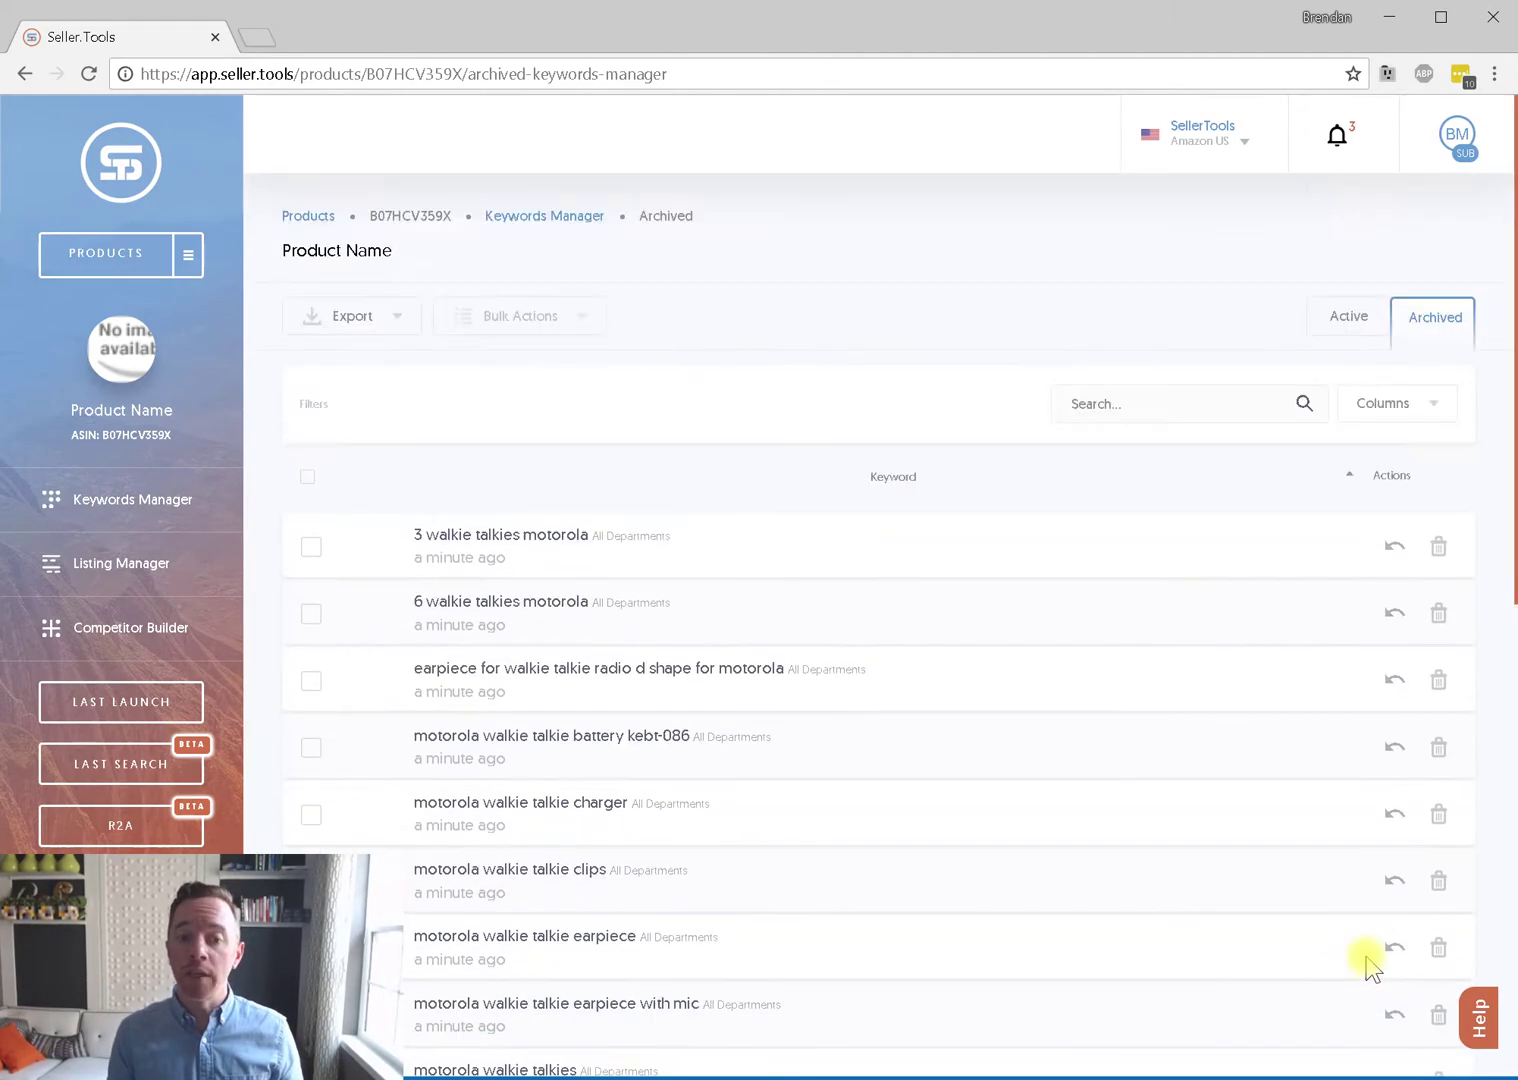
pyautogui.scroll(-10, 1370, 965)
pyautogui.doubleClick(552, 896)
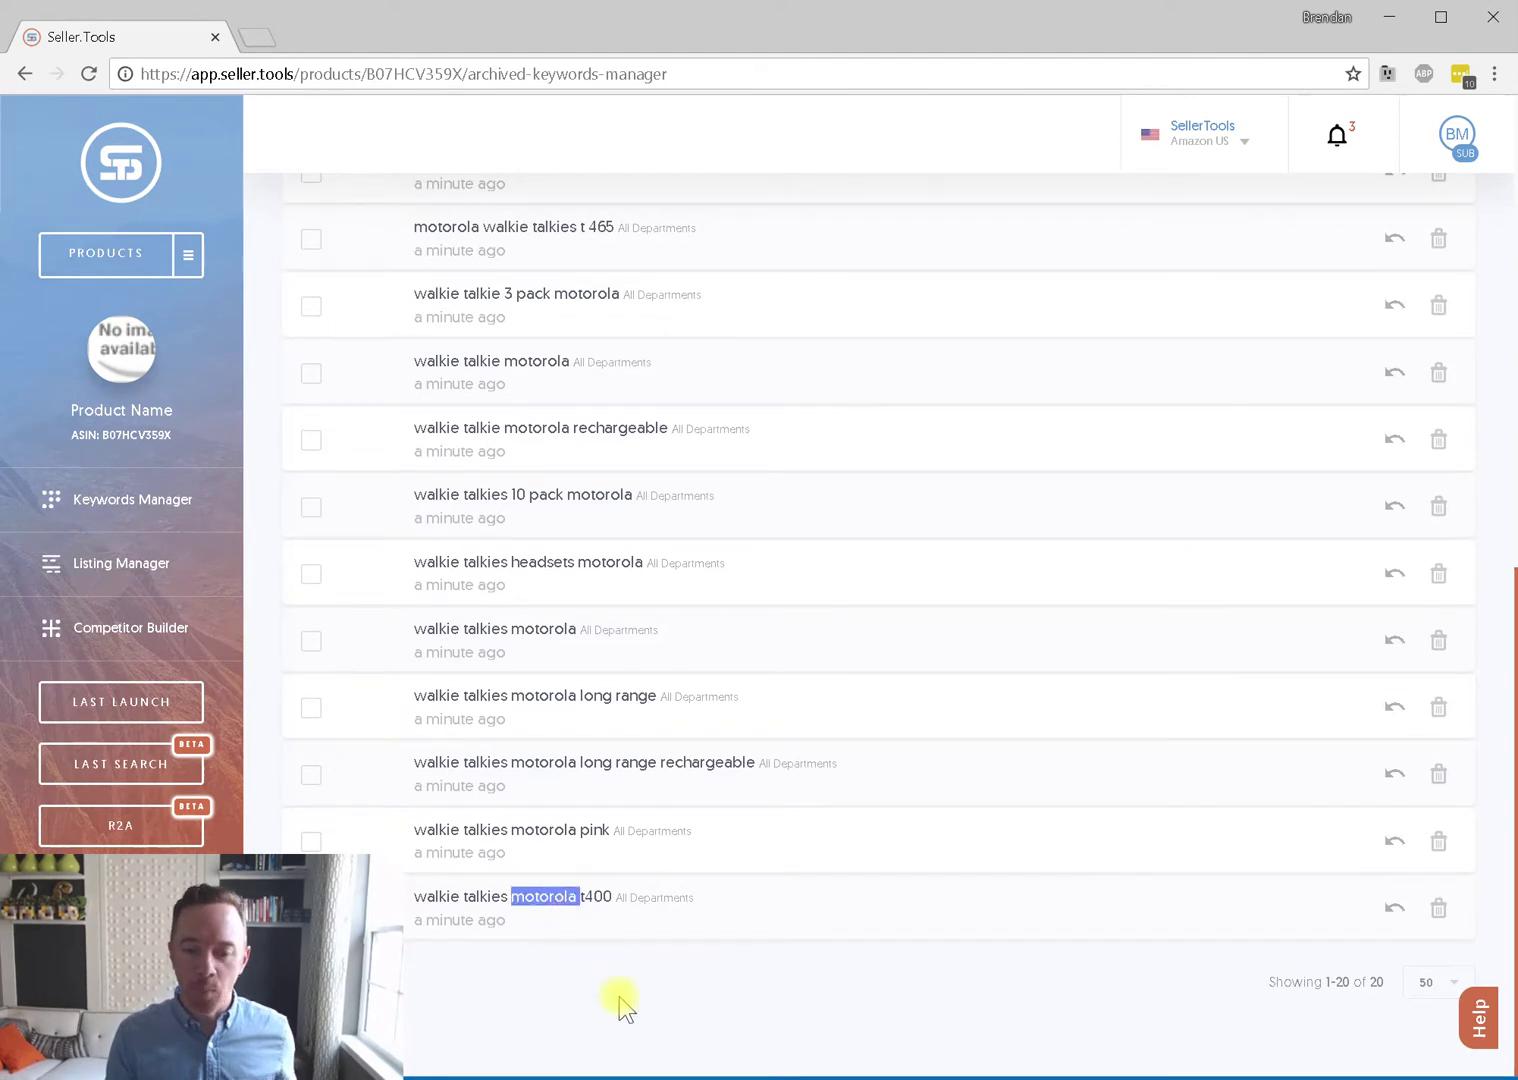
pyautogui.scroll(1, 621, 996)
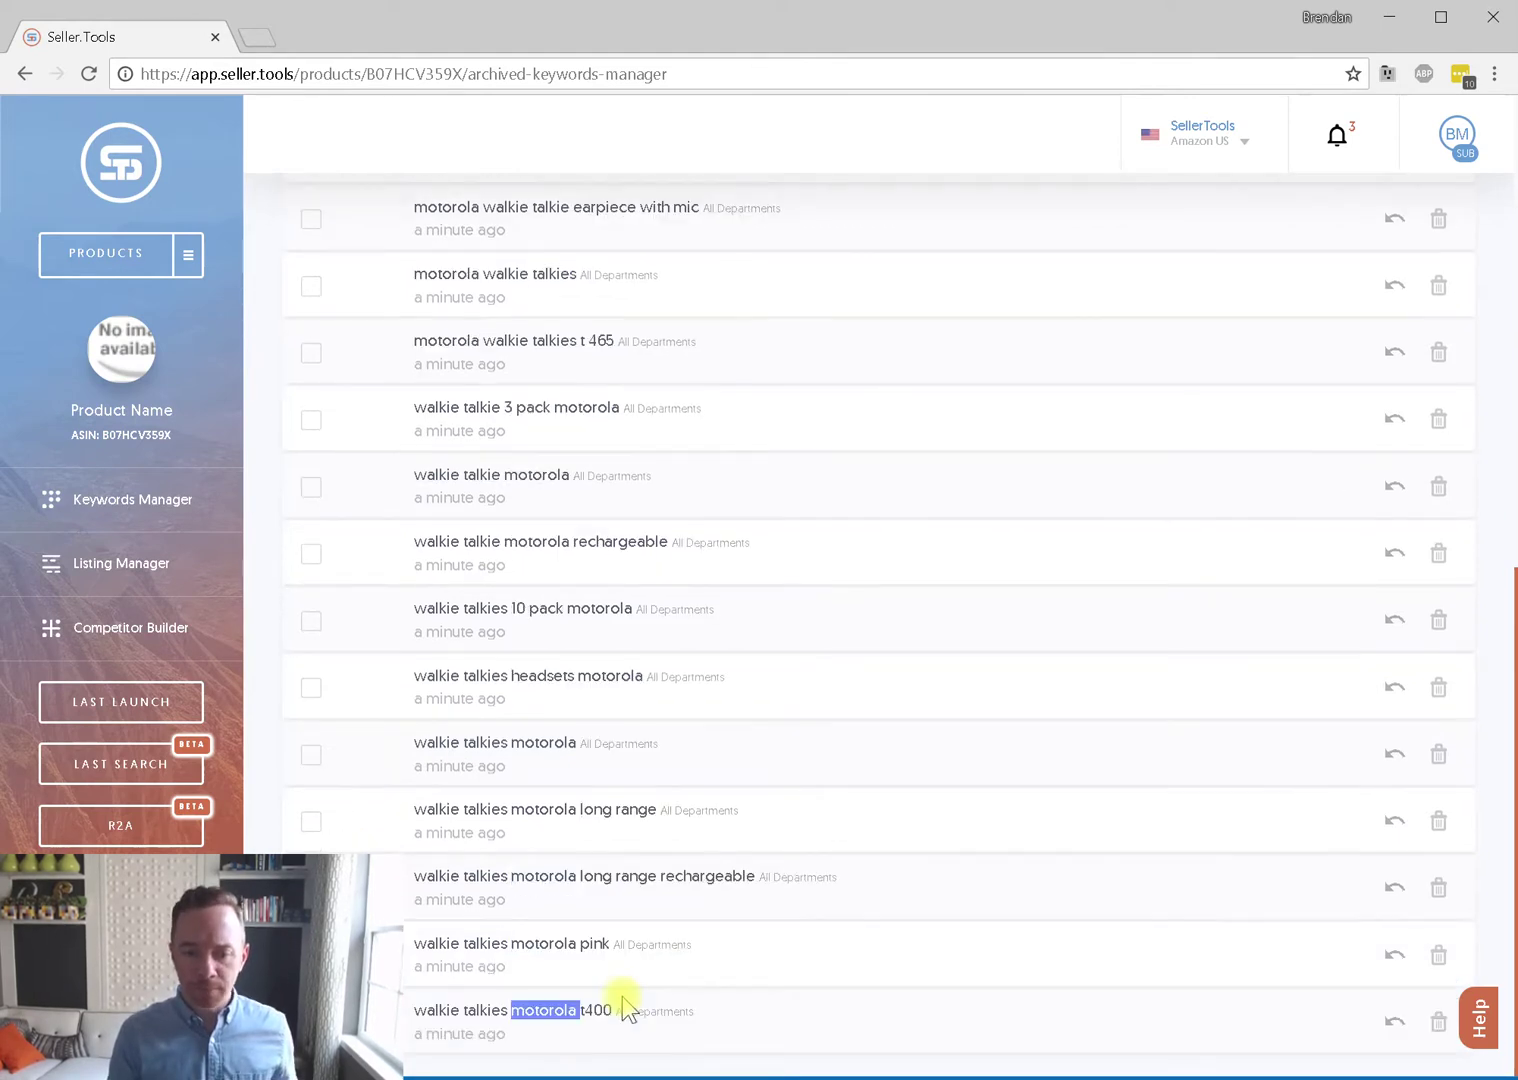
# Copy the archived keyword phrase "walkie talkies motorola t400"
pyautogui.click(621, 1004)
pyautogui.scroll(-1, 621, 1004)
pyautogui.moveTo(412, 897); pyautogui.dragTo(613, 902)
pyautogui.hotkey('ctrl', 'c')
pyautogui.click(713, 980)
pyautogui.scroll(10, 713, 980)
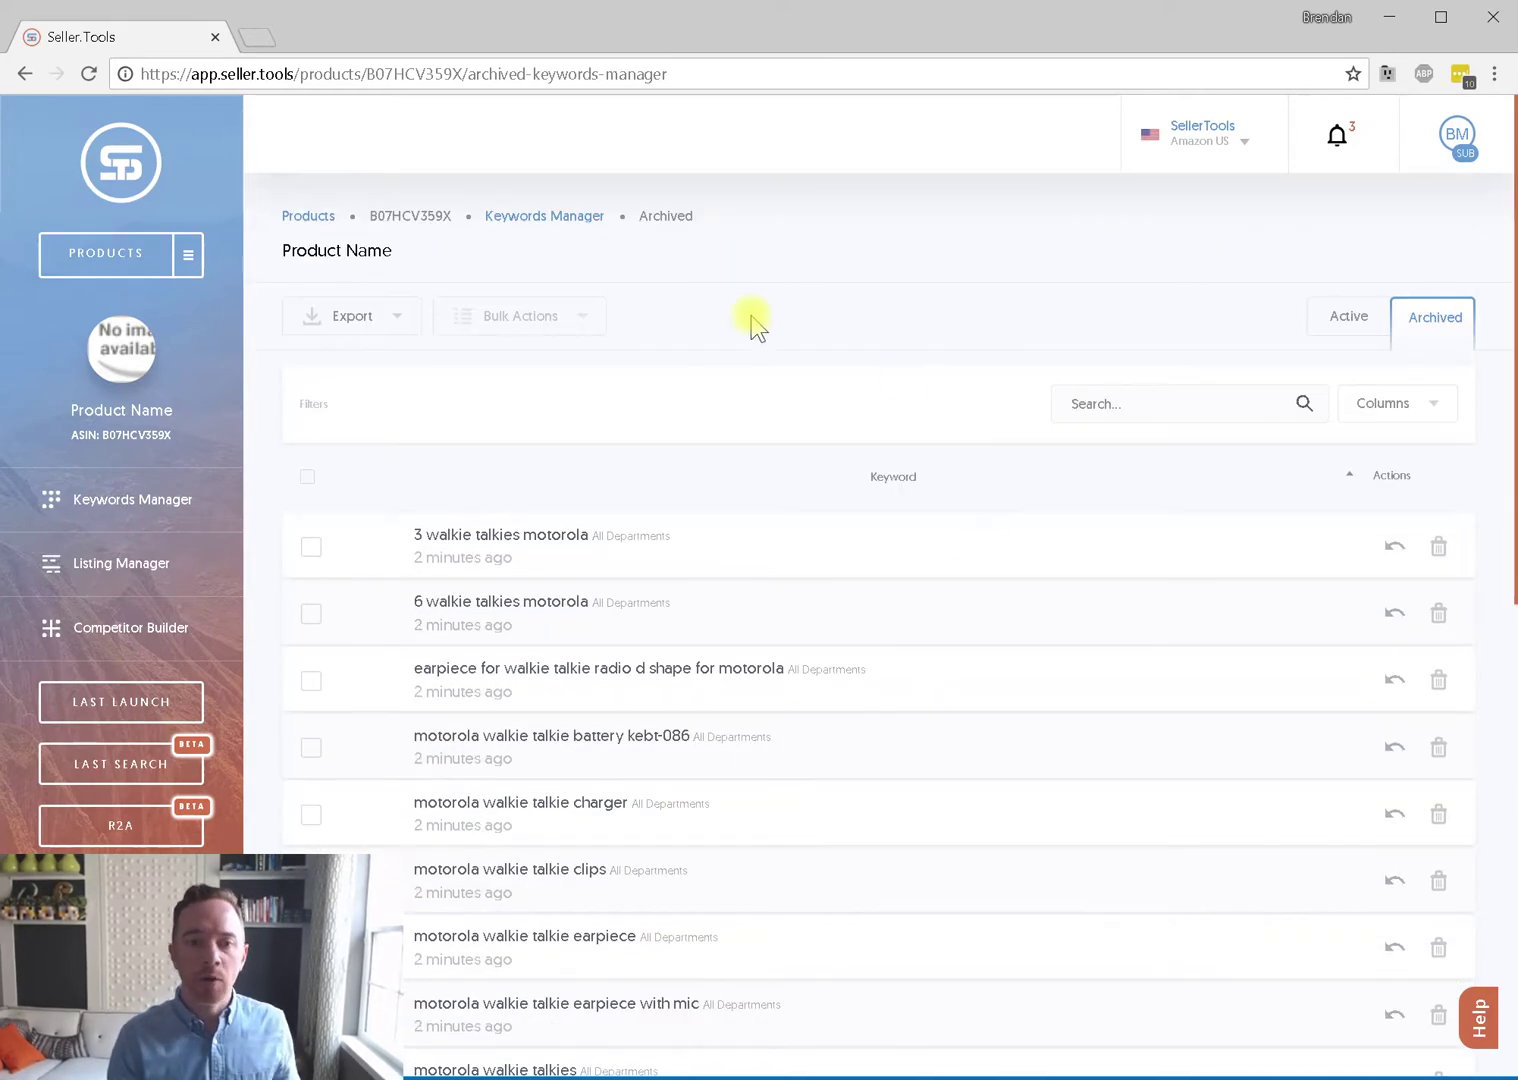
# From the active keywords, start adding keywords manually and enter "walkie talkies motorola t400000000" using the copied phrase
pyautogui.click(1347, 340)
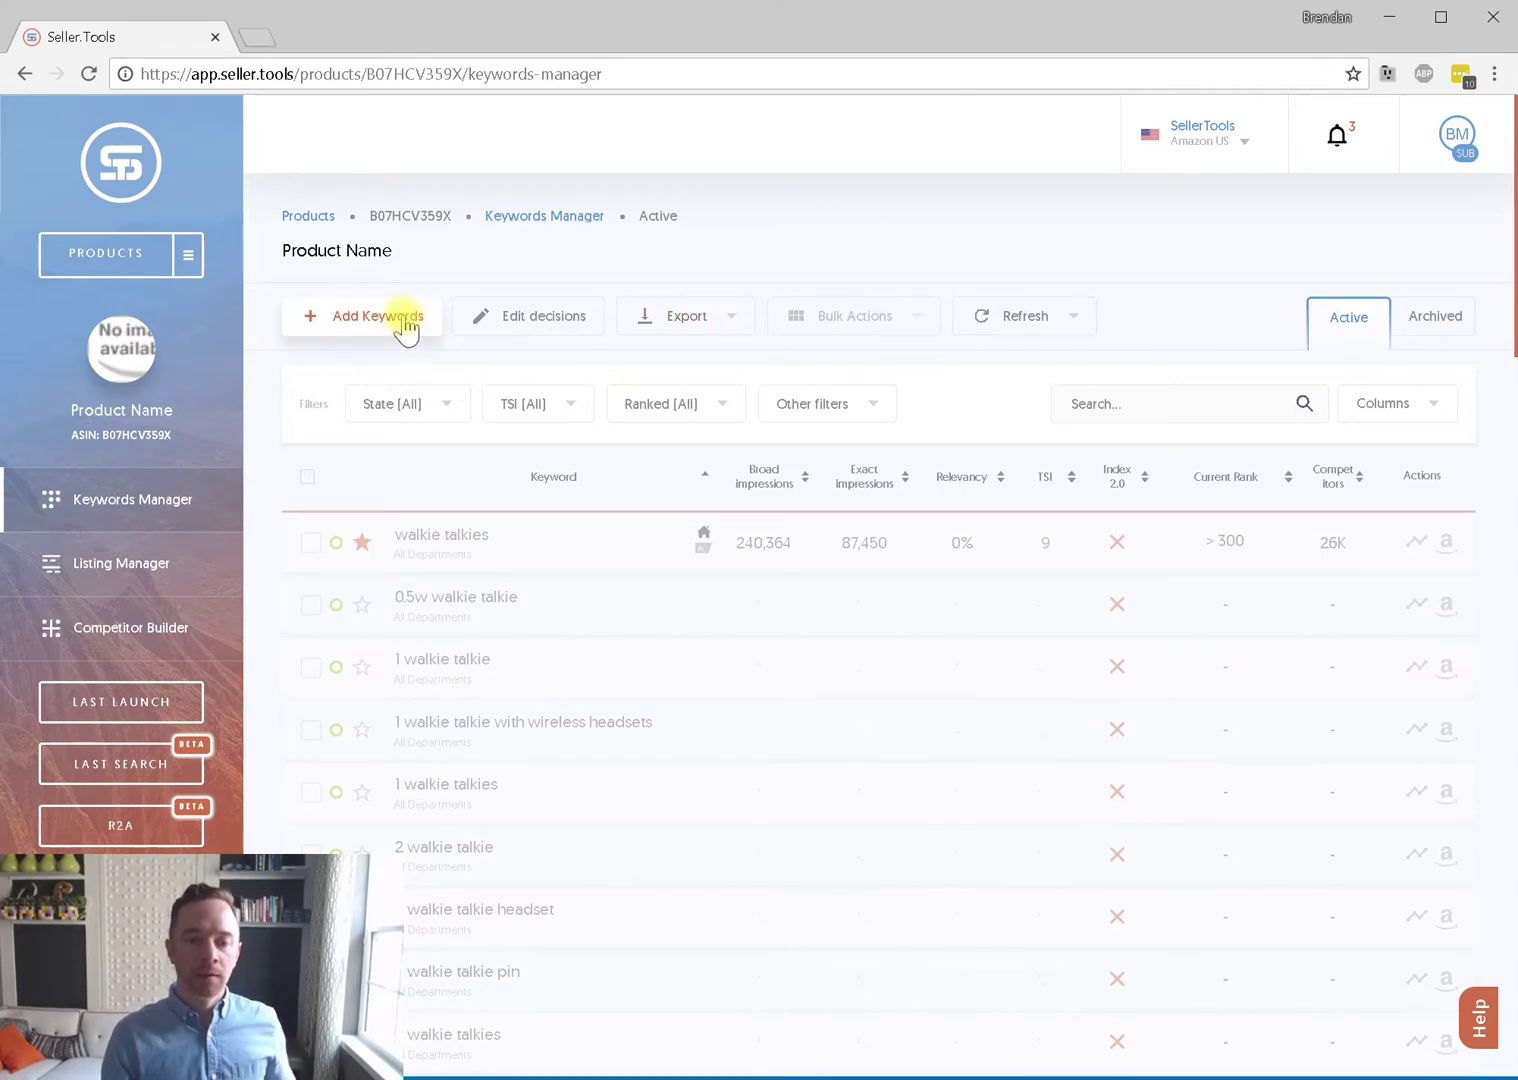
pyautogui.click(404, 320)
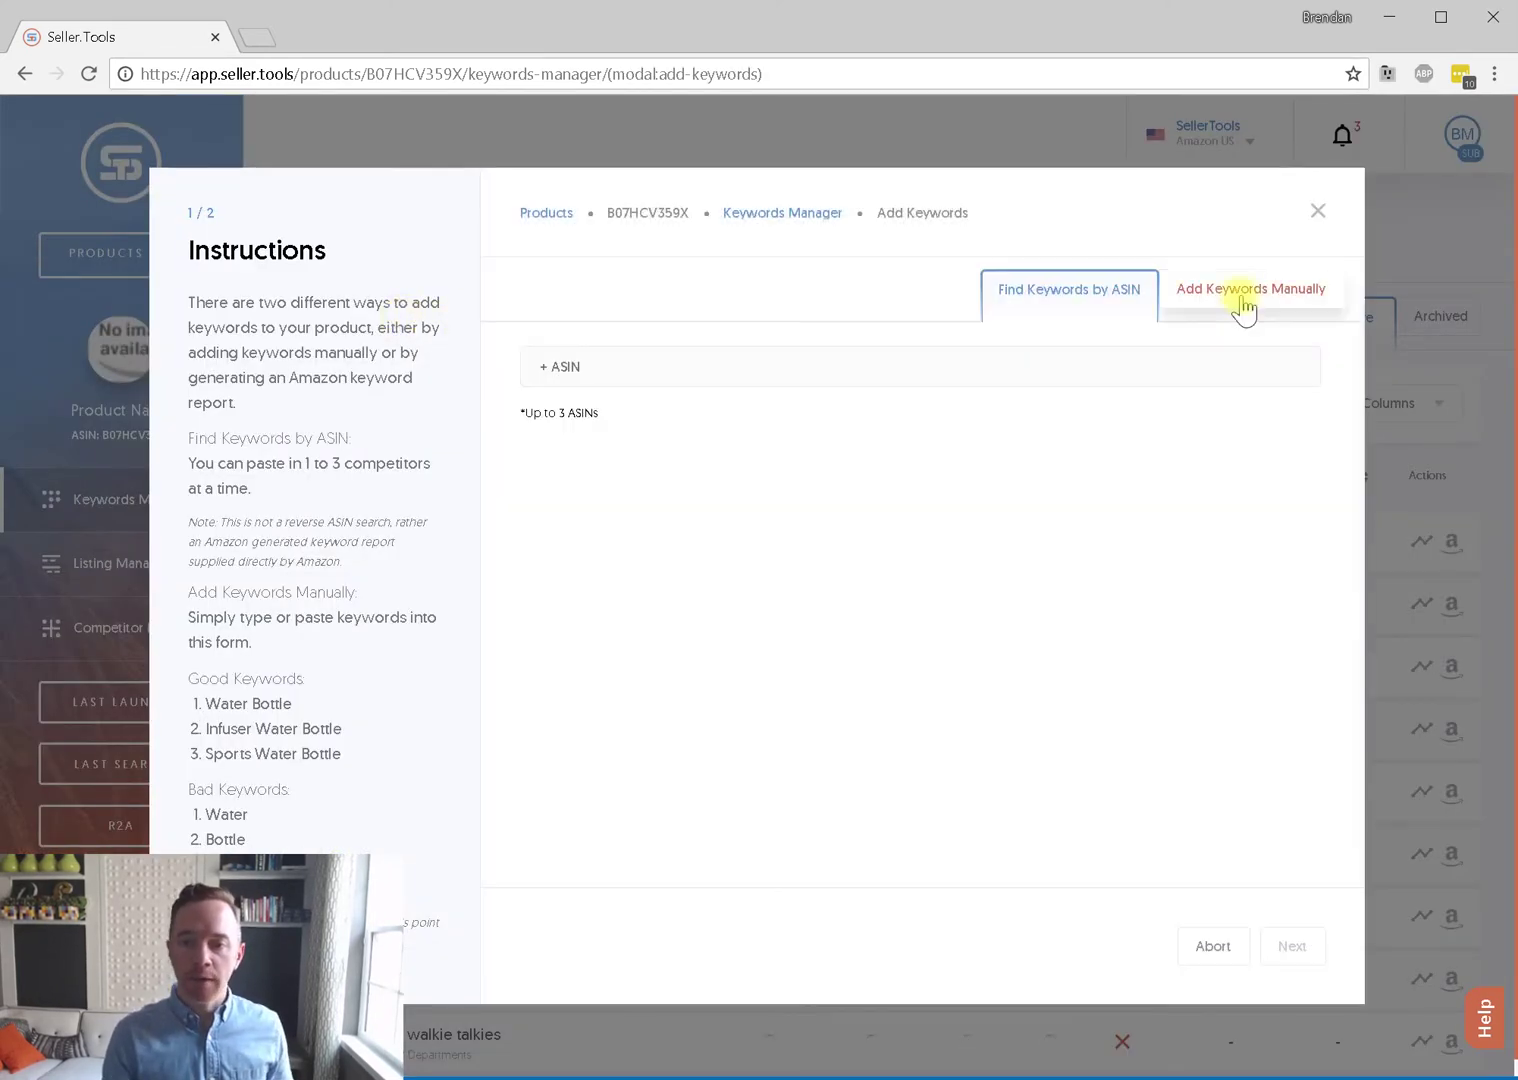
pyautogui.click(1244, 308)
pyautogui.click(874, 481)
pyautogui.hotkey('ctrl', 'v')
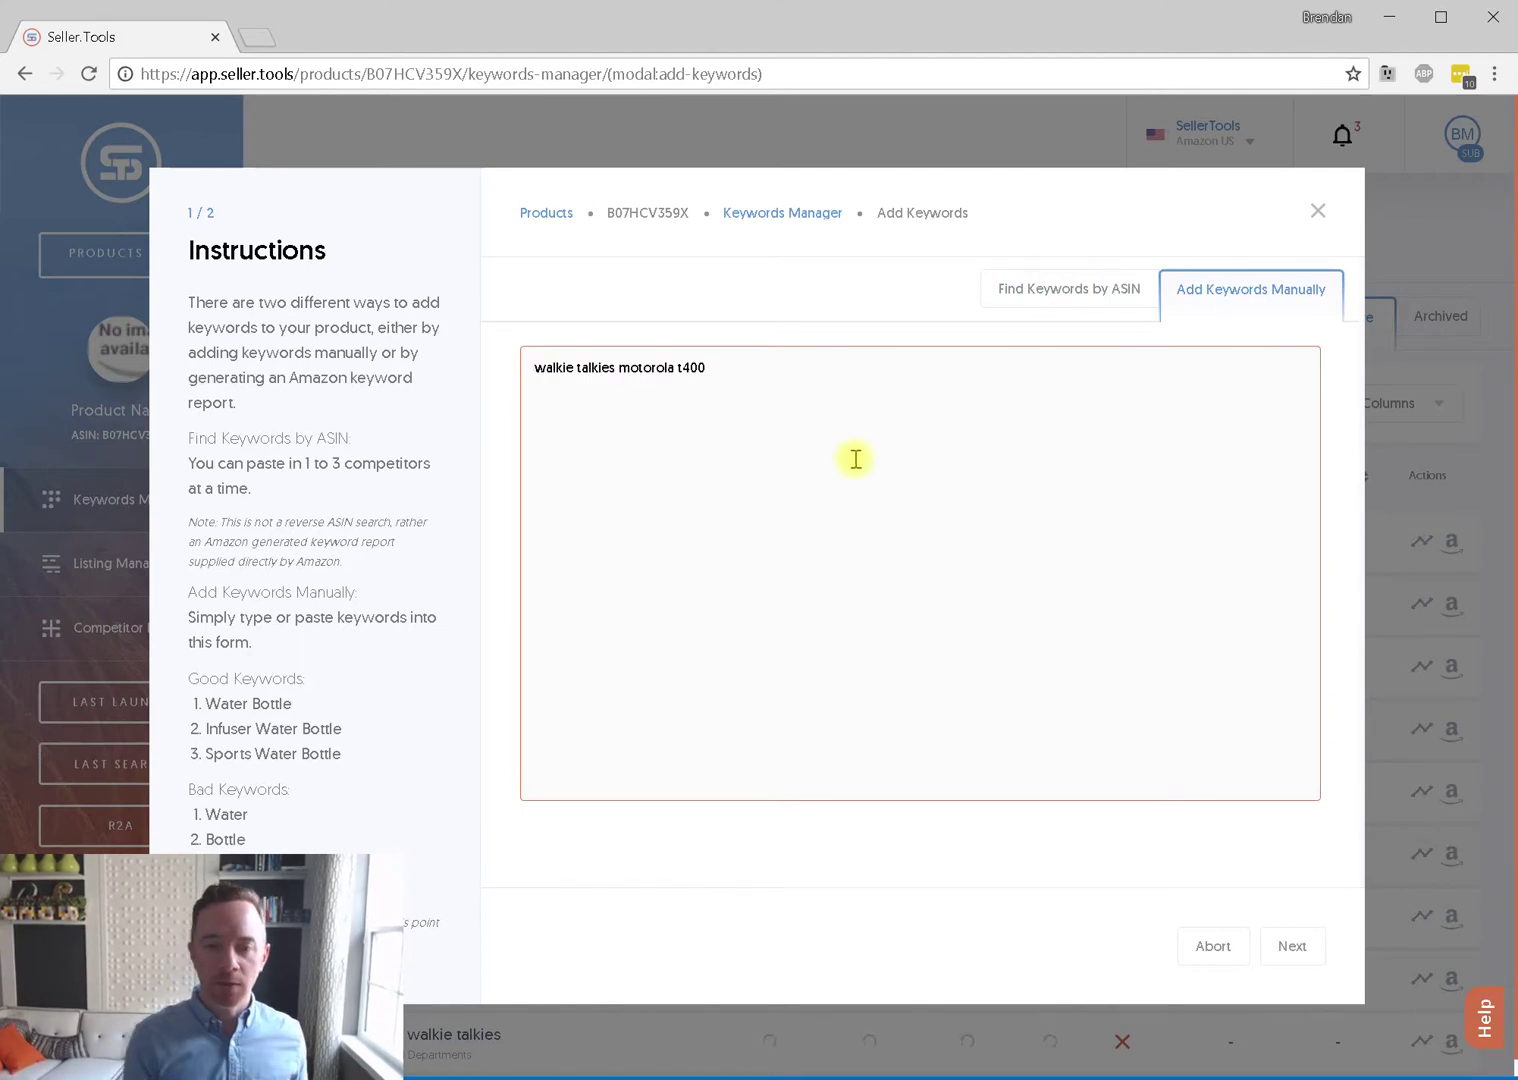
pyautogui.write('000000')
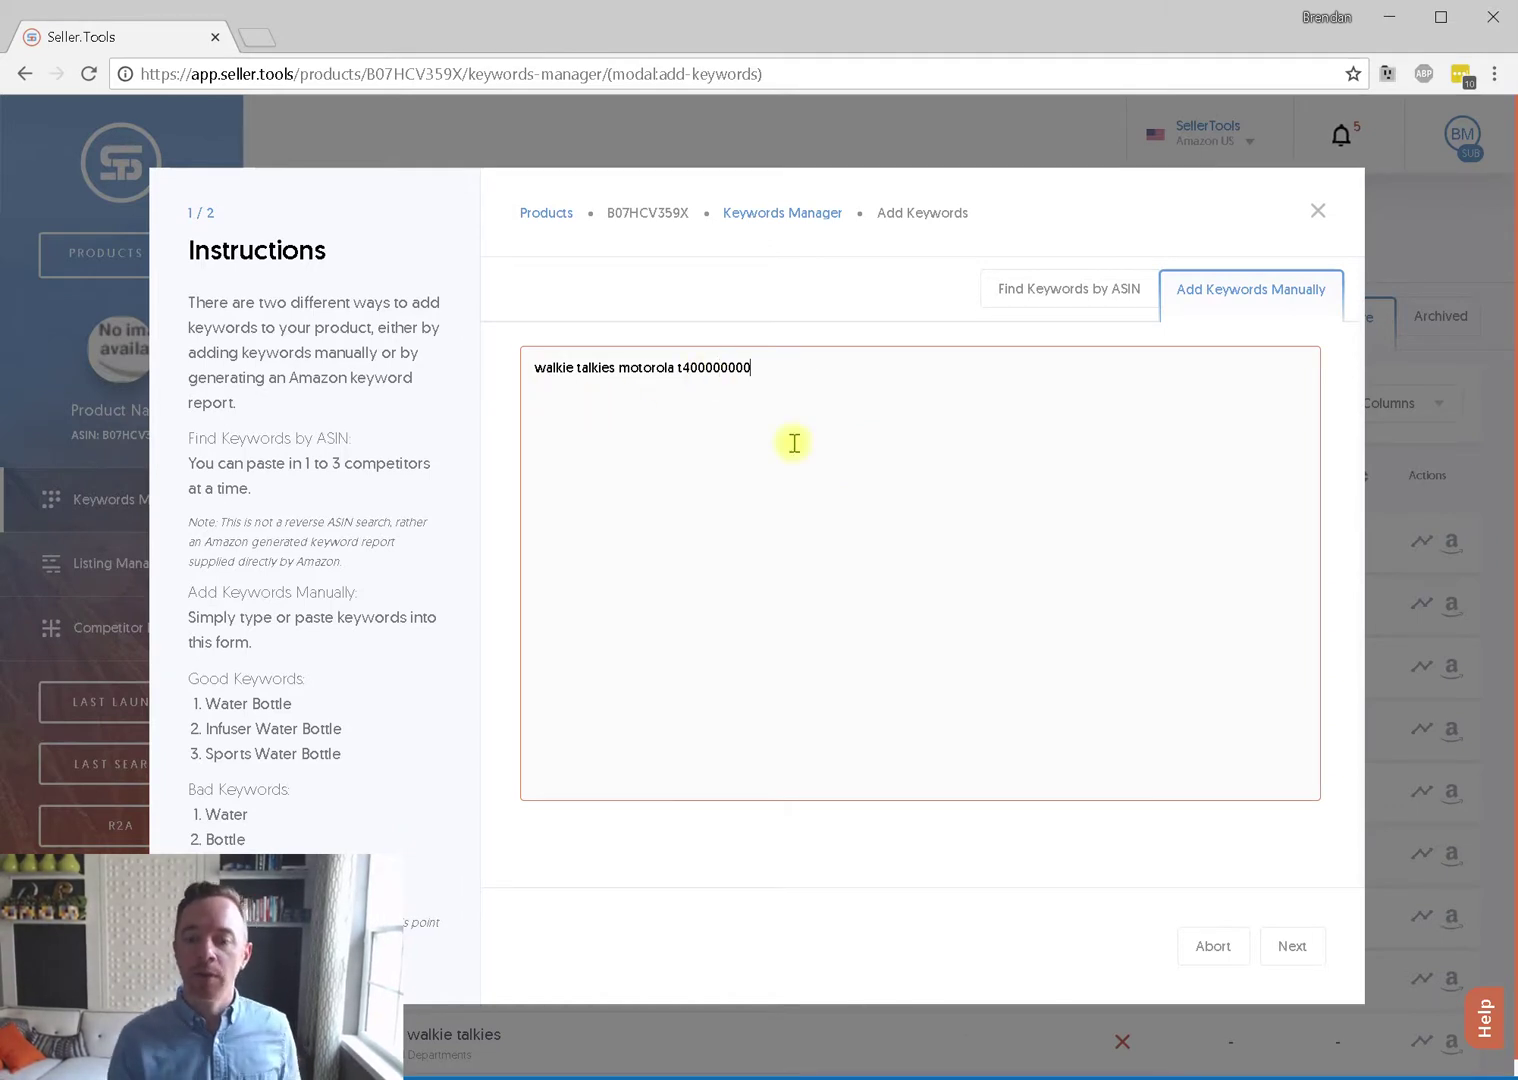
# Submit the manually entered keyword, check its previous filtering decisions, and finish the filtering
pyautogui.click(1298, 953)
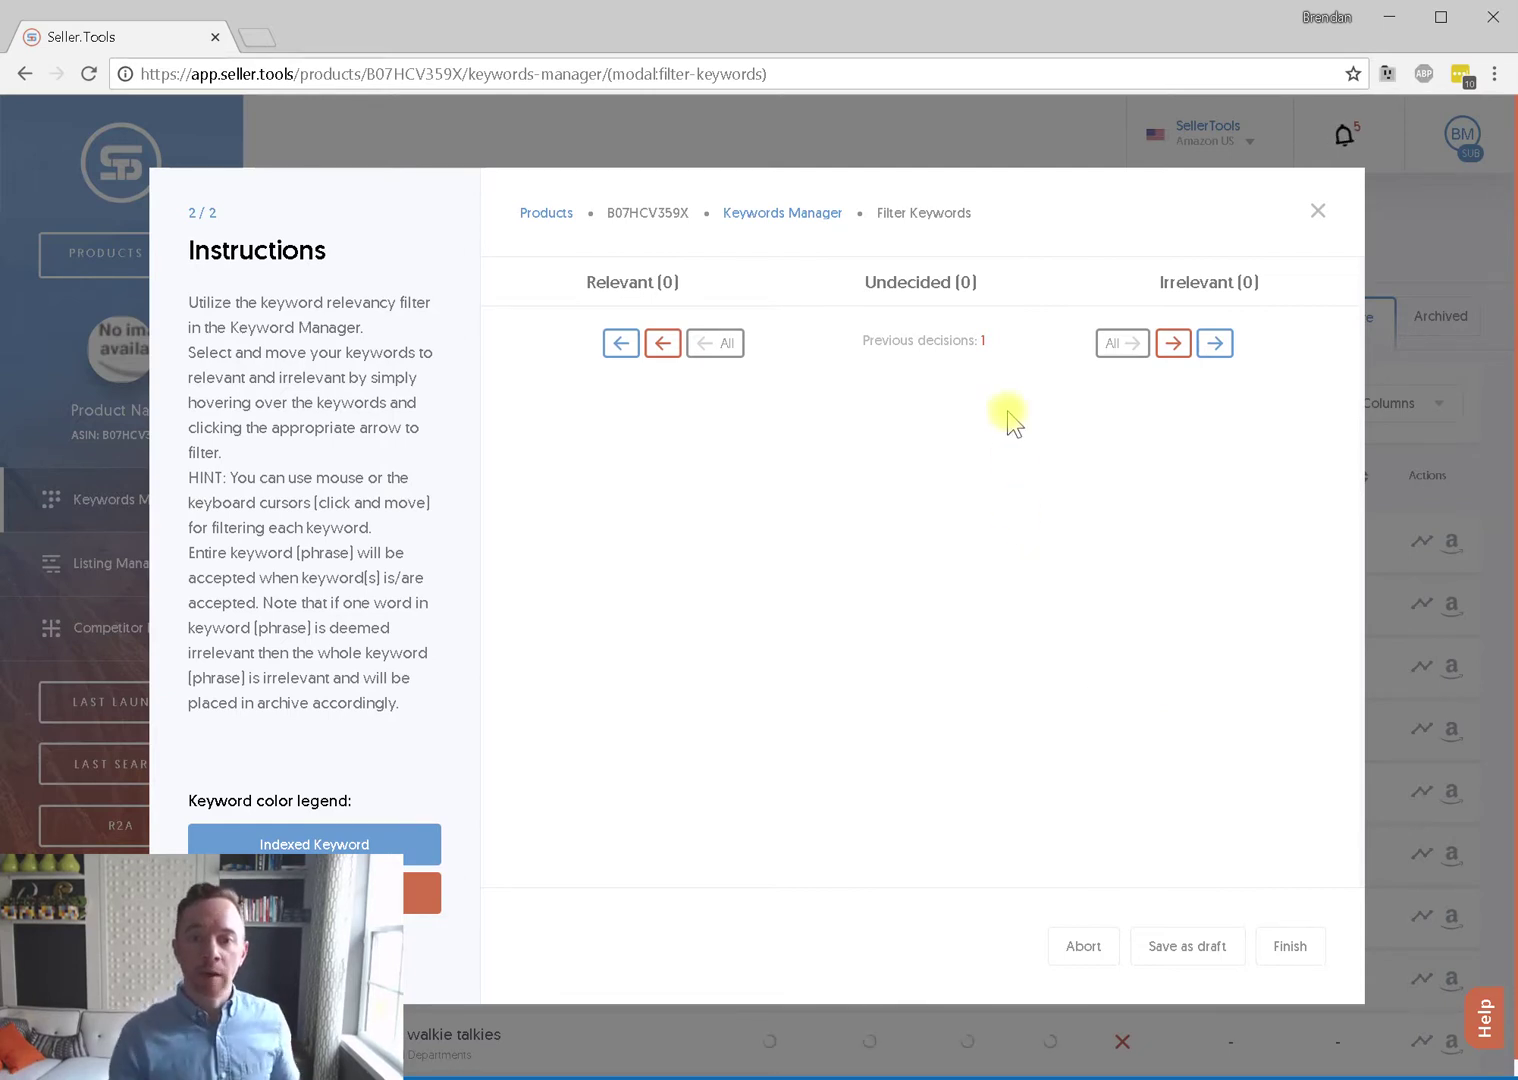
pyautogui.moveTo(986, 350)
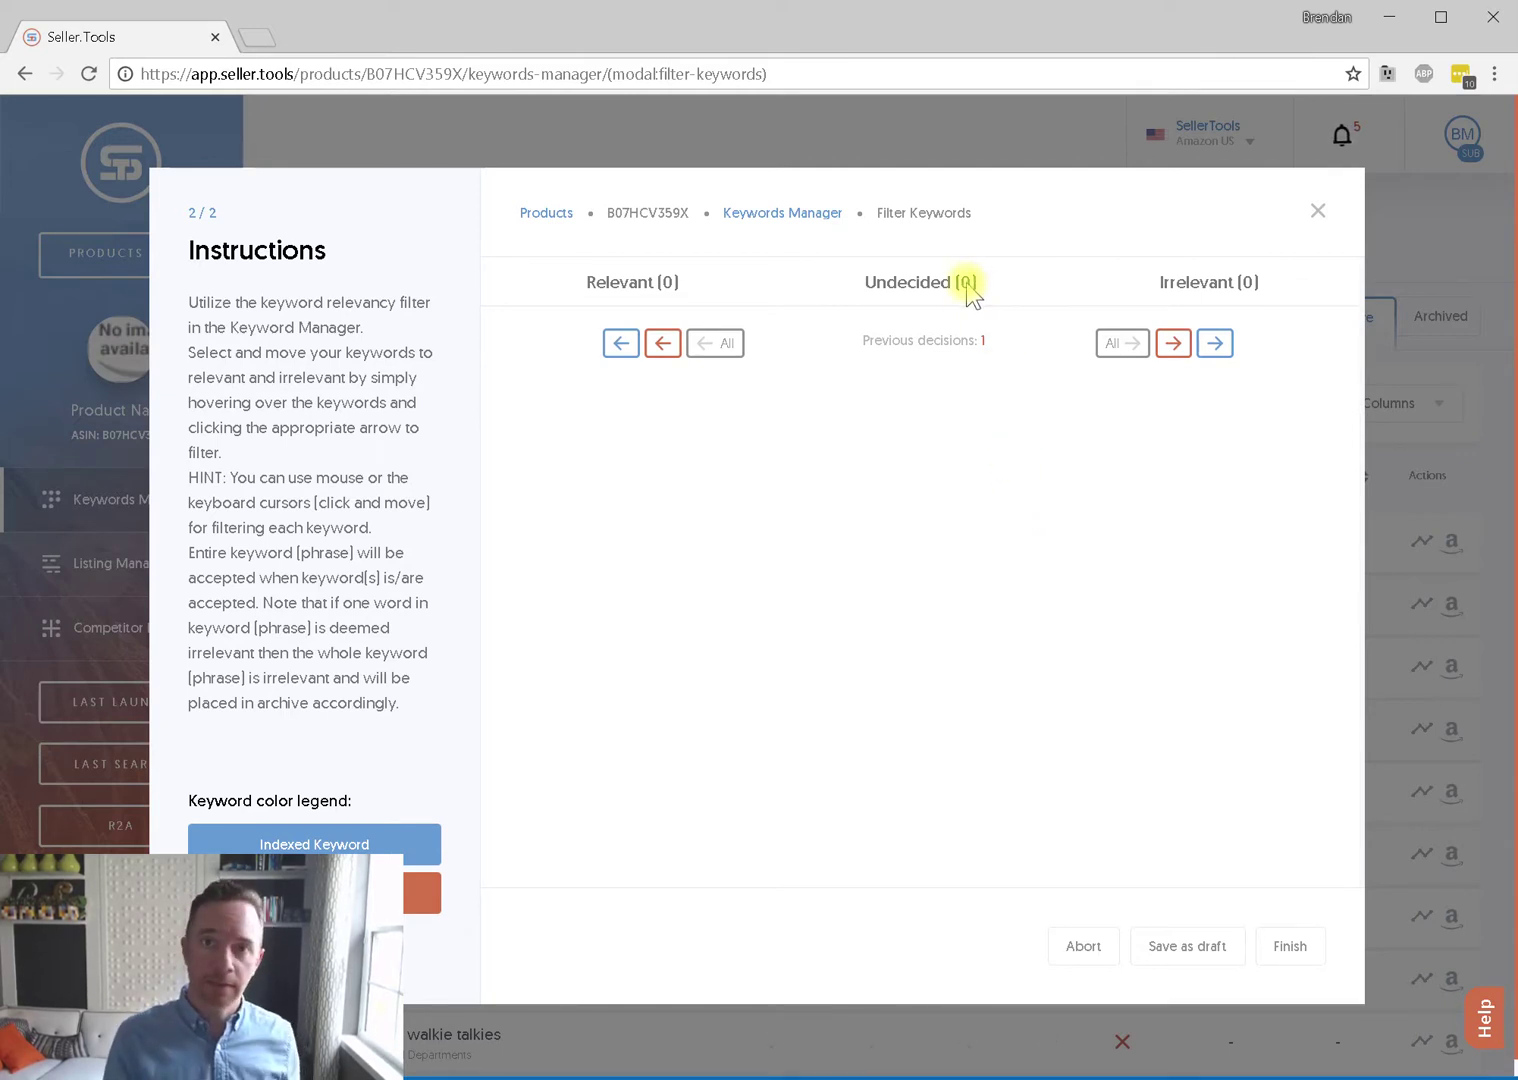
pyautogui.click(1287, 947)
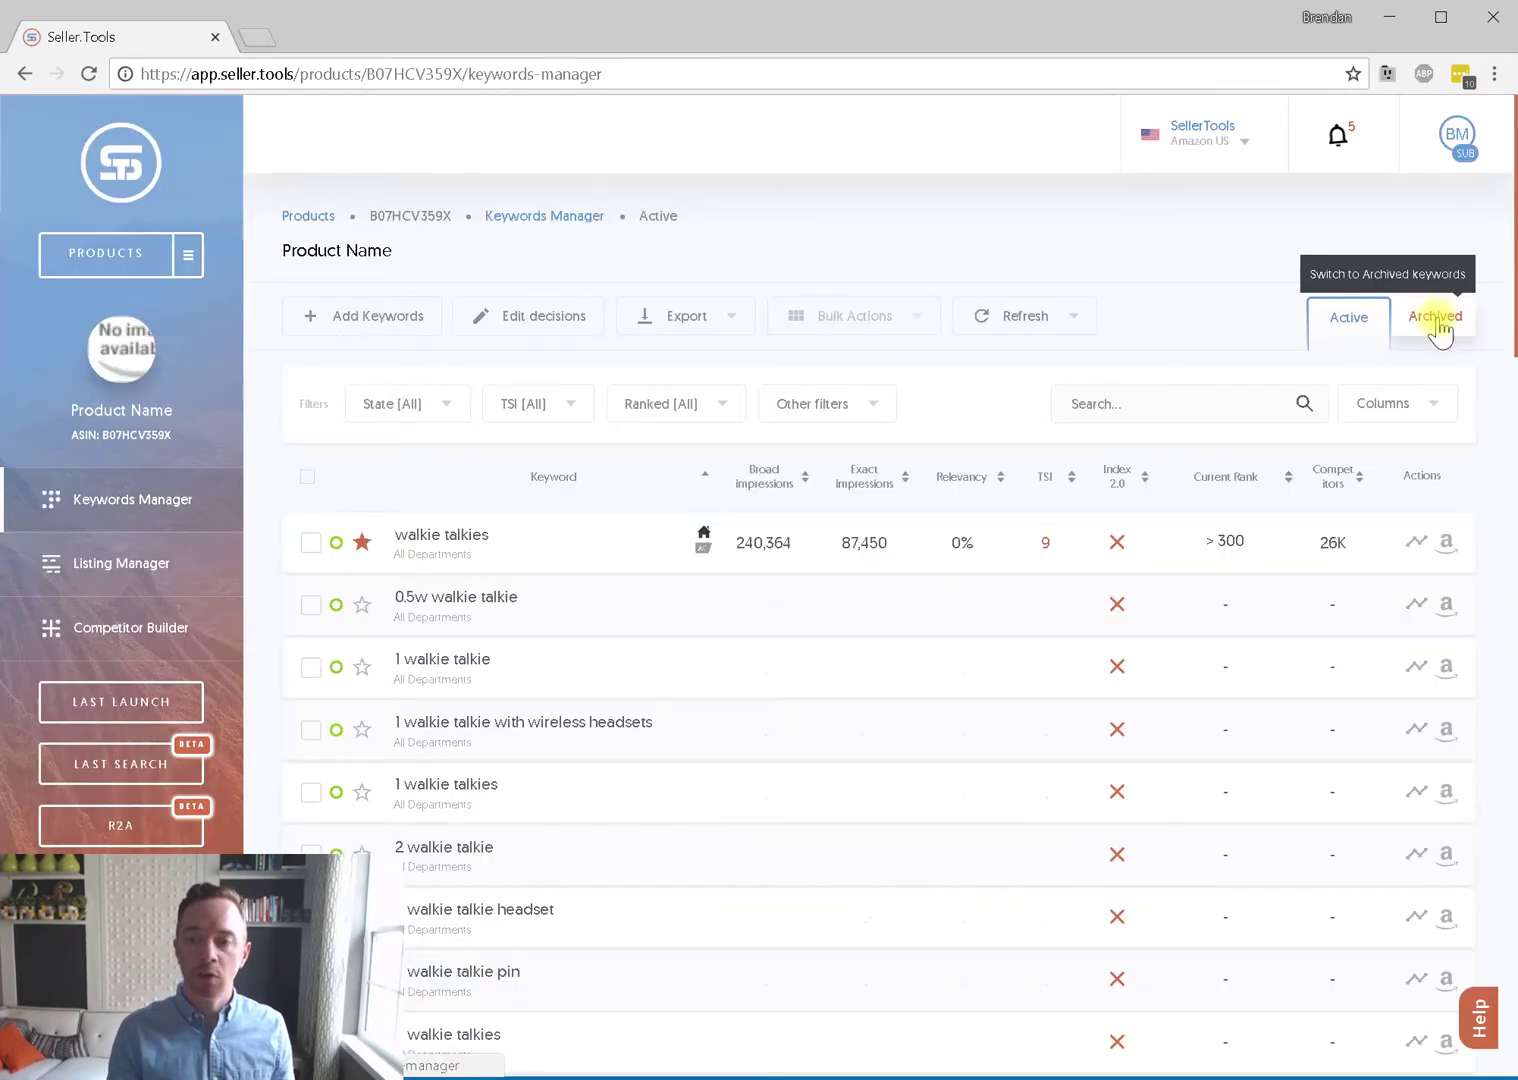
# Check the archived keywords for the newly added "walkie talkies motorola t400000000"
pyautogui.click(1440, 328)
pyautogui.scroll(-6, 1416, 428)
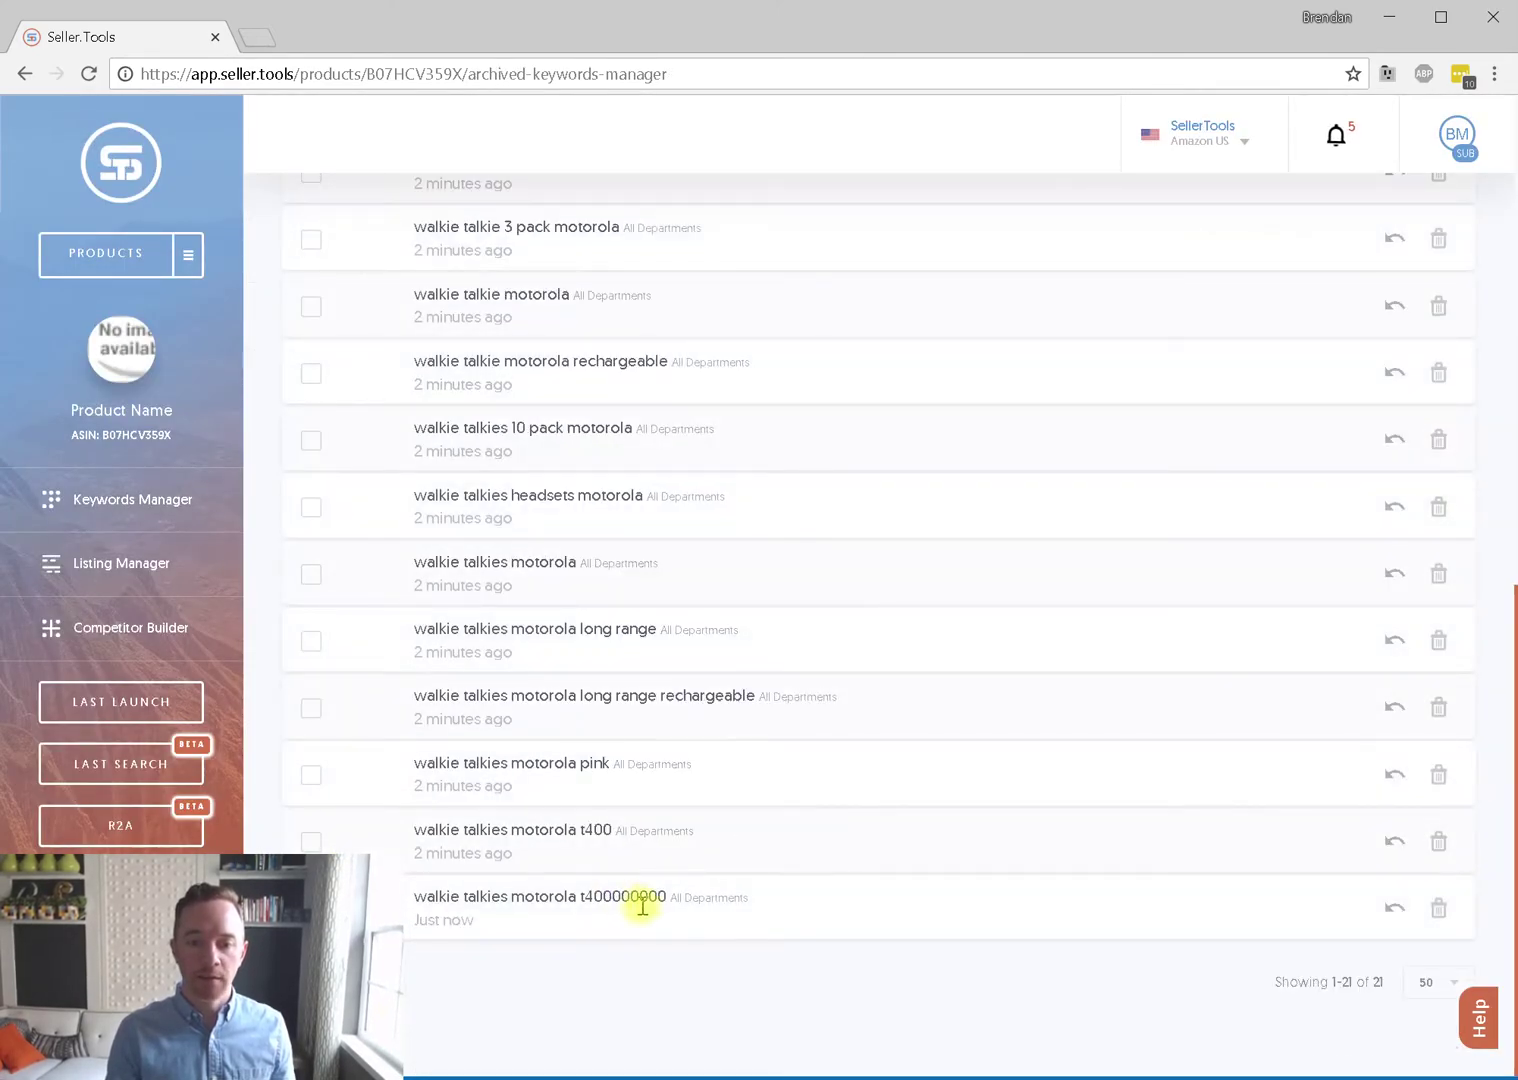
pyautogui.scroll(8, 660, 850)
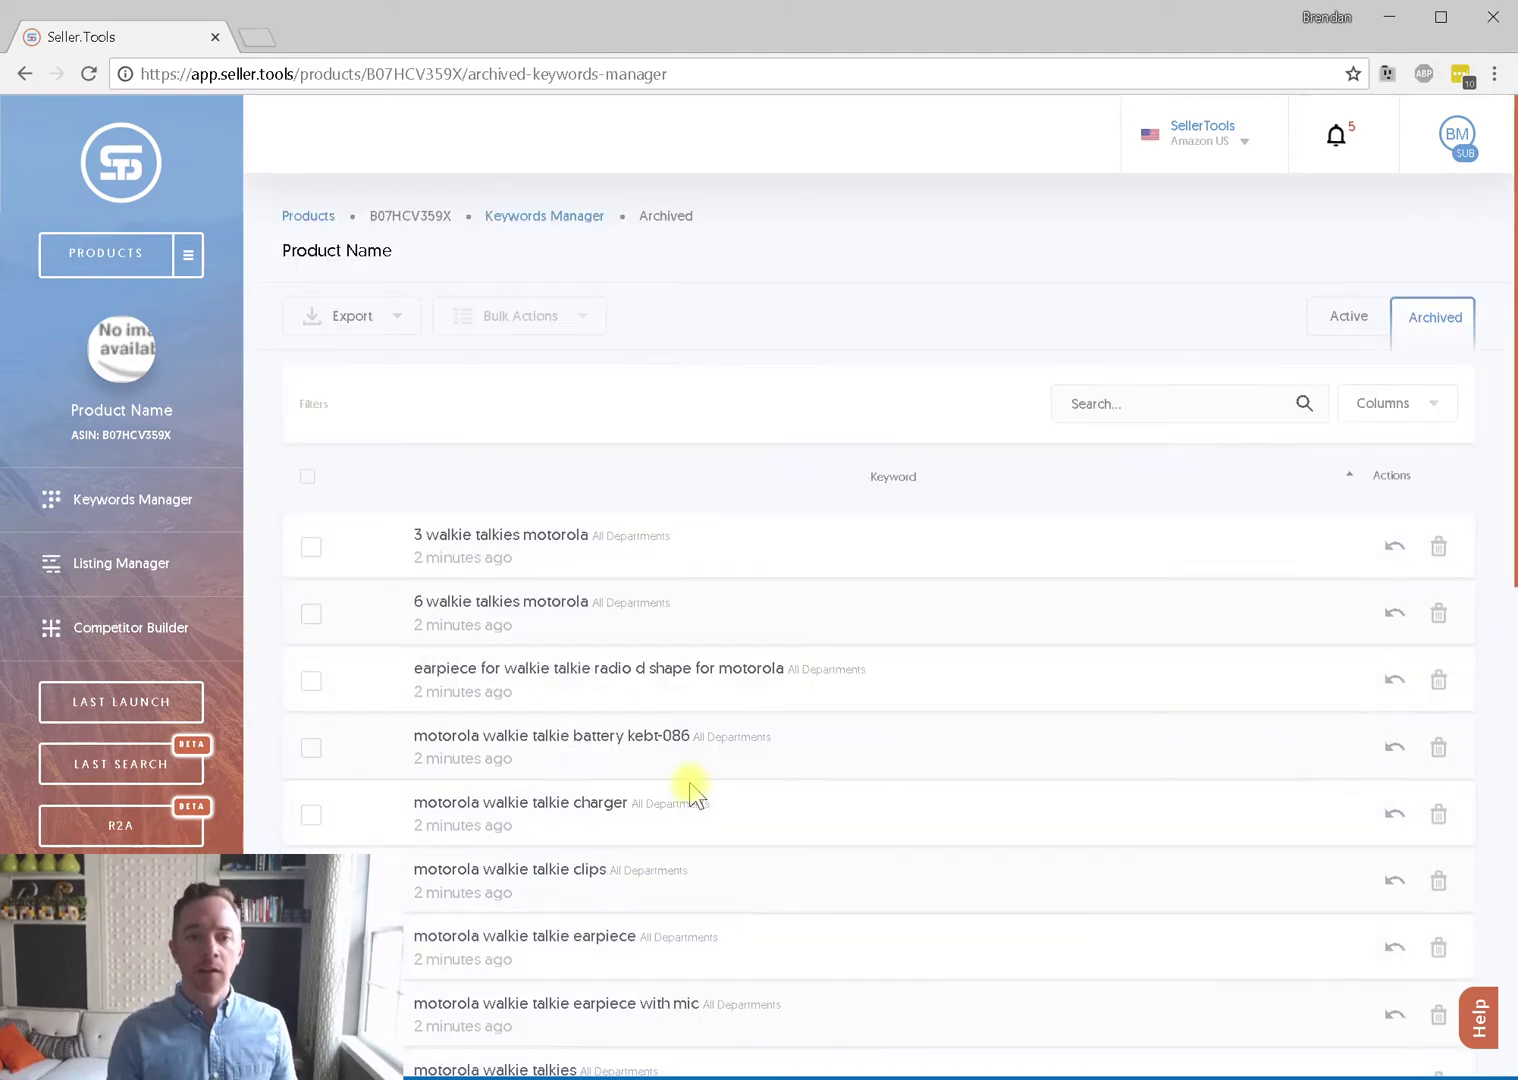
# Return to the active keywords and enter the copied phrase "walkie talkies motorola t400" for manual adding
pyautogui.click(1329, 325)
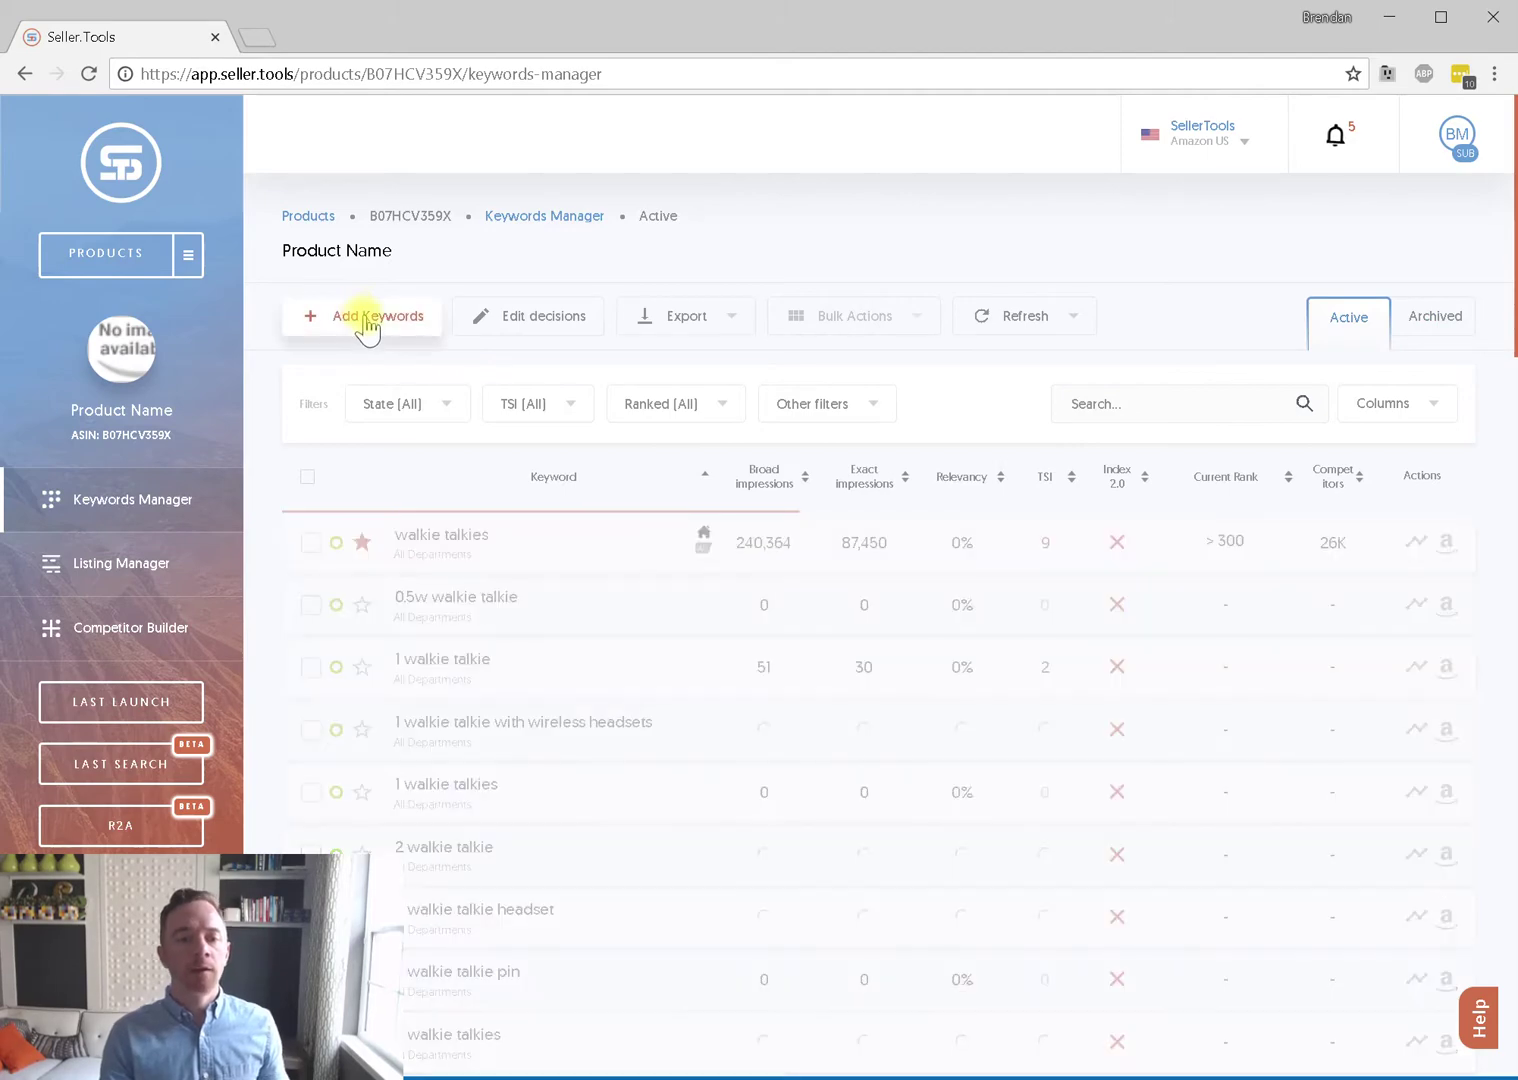
pyautogui.click(368, 322)
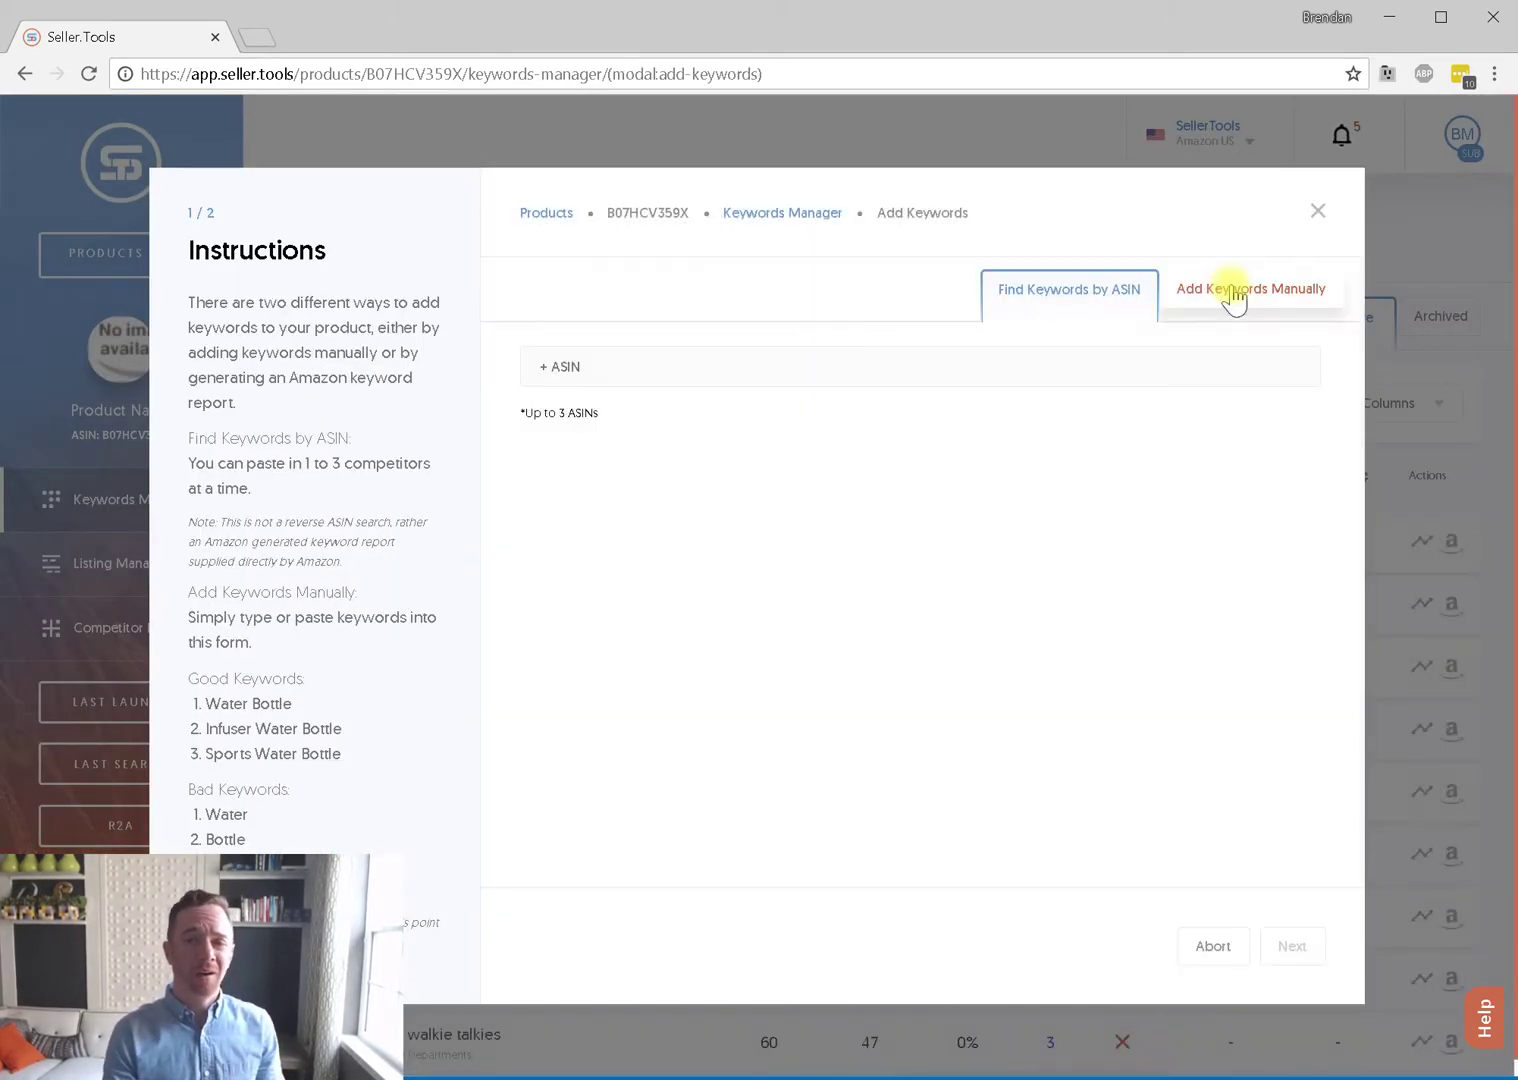
pyautogui.click(1231, 290)
pyautogui.click(734, 473)
pyautogui.hotkey('ctrl', 'v')
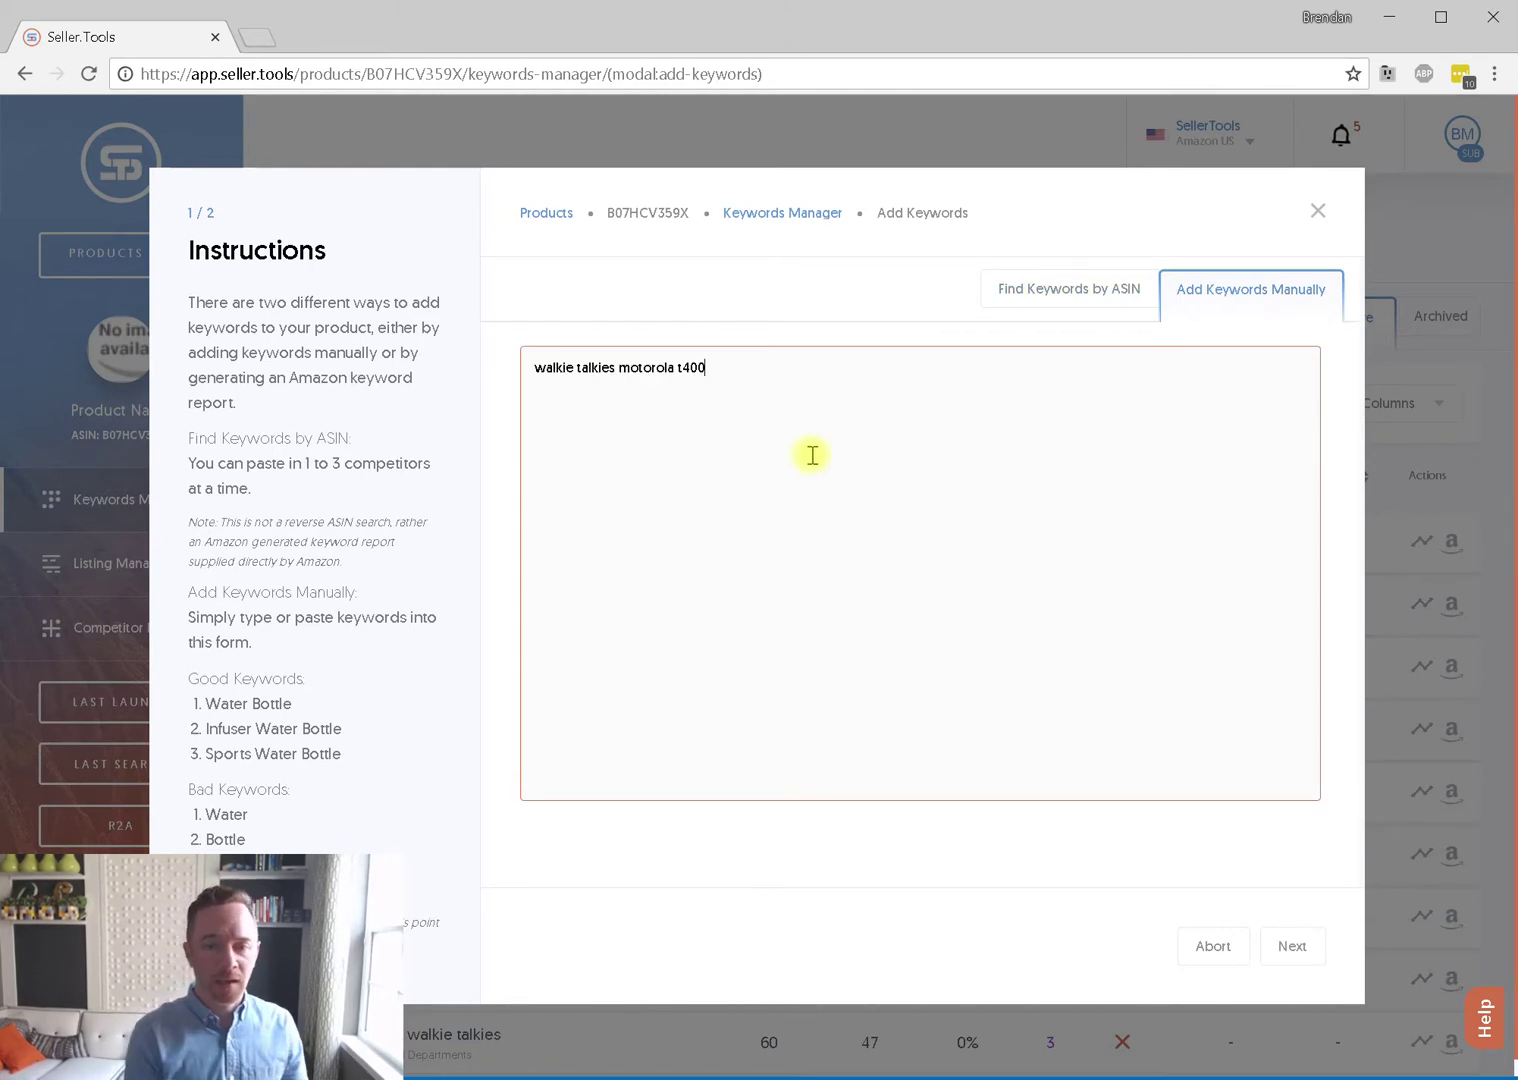
# Paste more copies of "walkie talkies motorola t400" below the first to make seven lines, with the phrase doubled on the fifth
pyautogui.press('Return')
pyautogui.hotkey('ctrl', 'v')
pyautogui.press('Return')
pyautogui.hotkey('ctrl', 'v')
pyautogui.press('Return')
pyautogui.hotkey('ctrl', 'v')
pyautogui.press('Return')
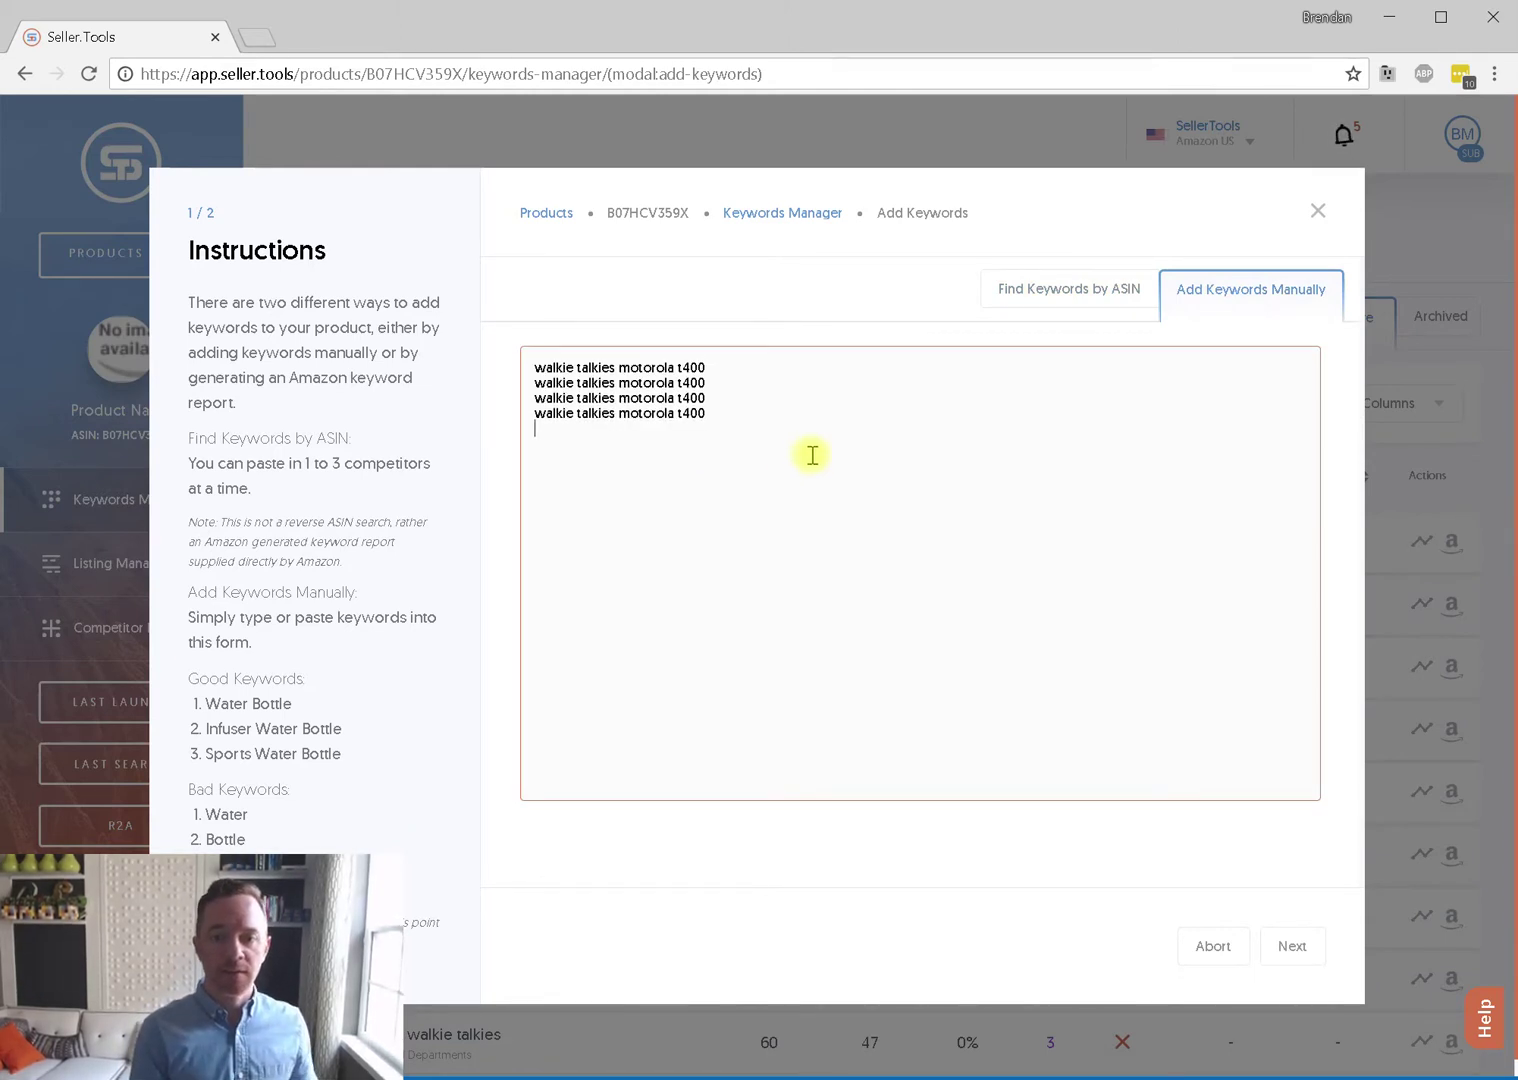
pyautogui.hotkey('ctrl', 'v')
pyautogui.hotkey('ctrl', 'v')
pyautogui.press('Return')
pyautogui.hotkey('ctrl', 'v')
pyautogui.press('Return')
pyautogui.hotkey('ctrl', 'v')
pyautogui.press('Return')
# Append the digits 1 to 5 to the repeated phrases from the second line on, skipping the doubled line
pyautogui.click(784, 386)
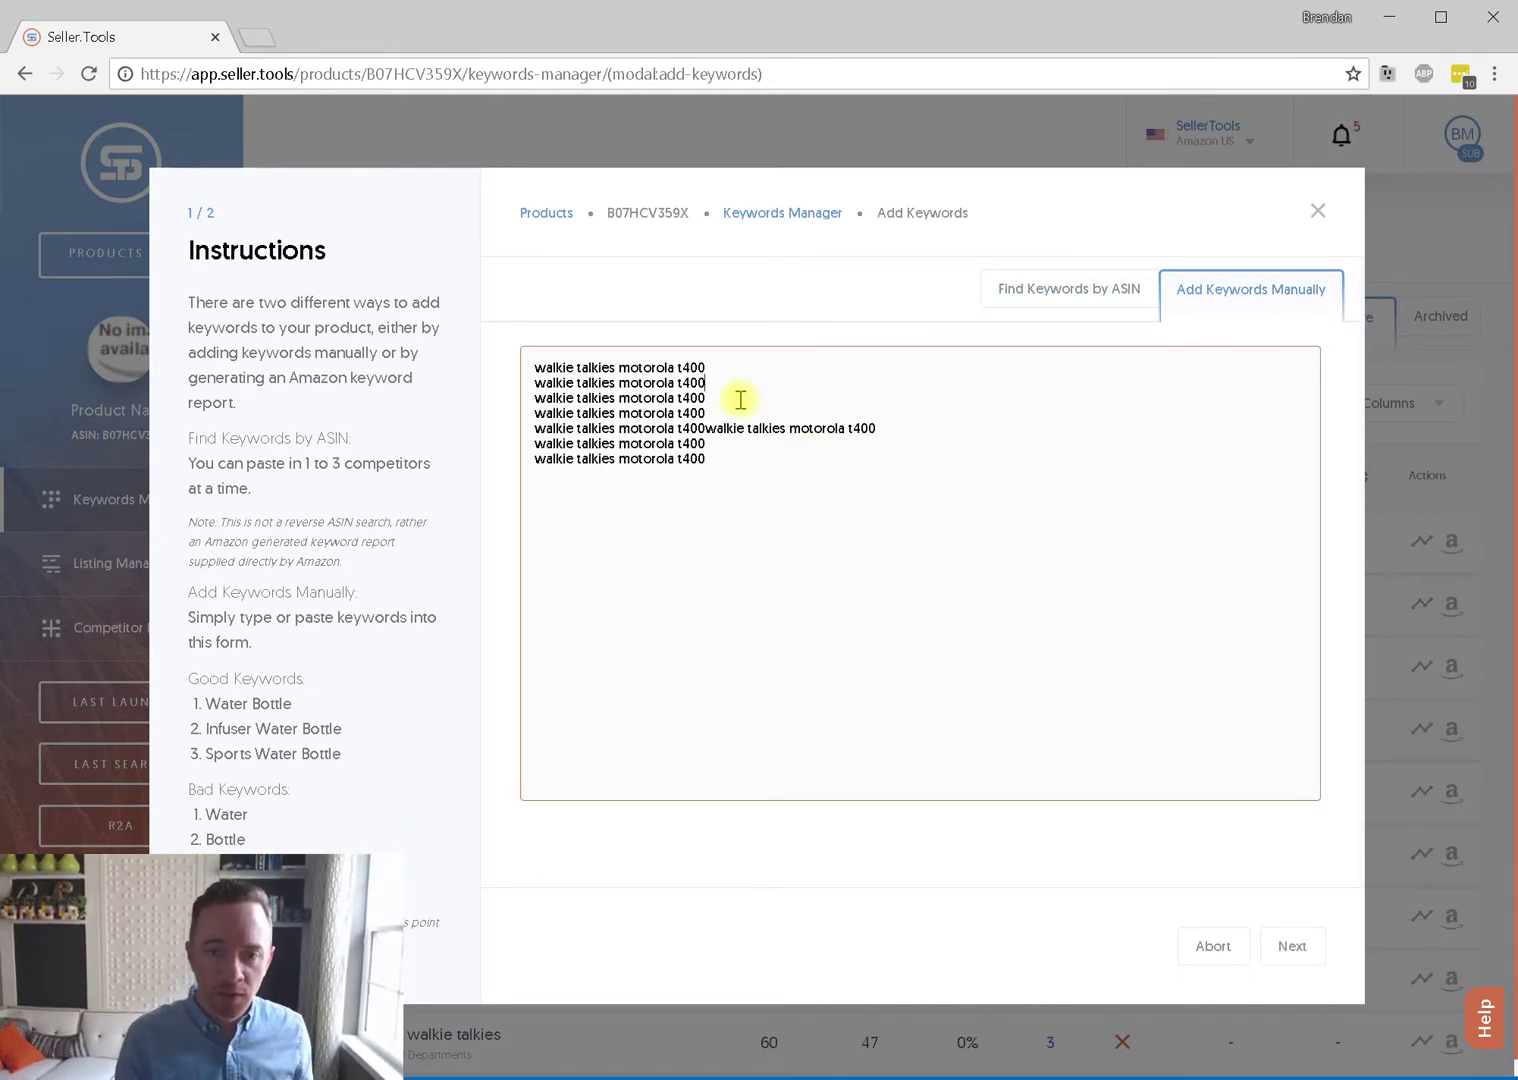
pyautogui.write('1')
pyautogui.press('Down')
pyautogui.write('2')
pyautogui.press('Down')
pyautogui.write('3')
pyautogui.press('Down')
pyautogui.press('Down')
pyautogui.write('4')
pyautogui.press('Down')
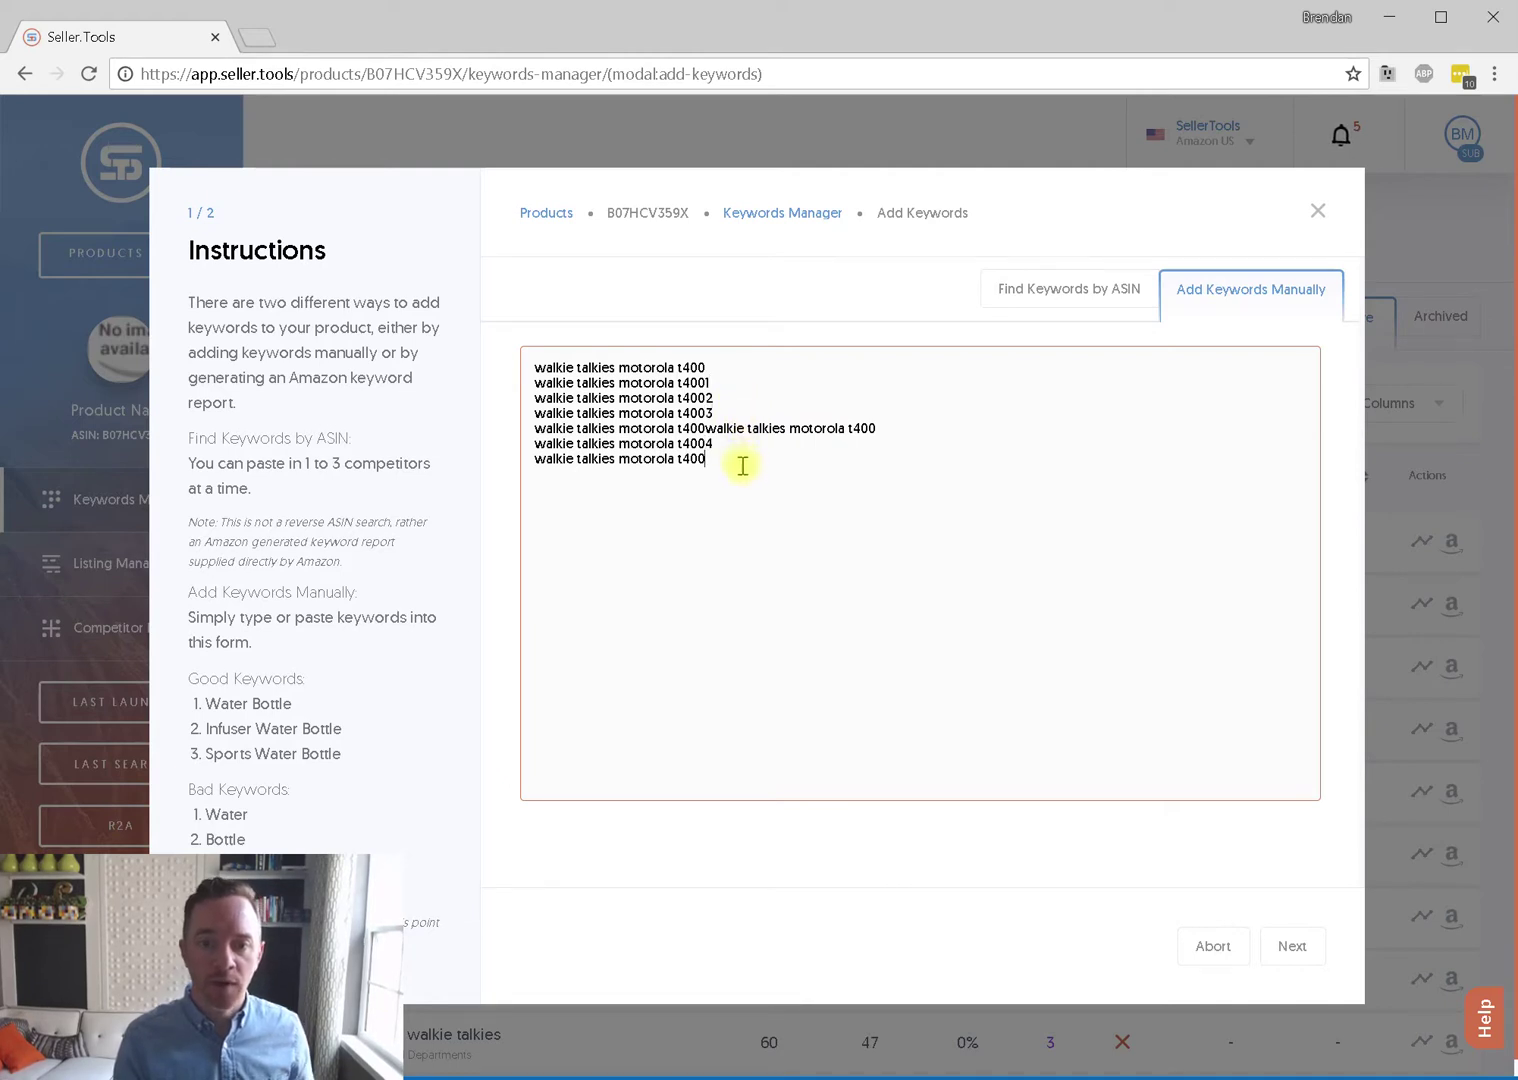
pyautogui.write('5')
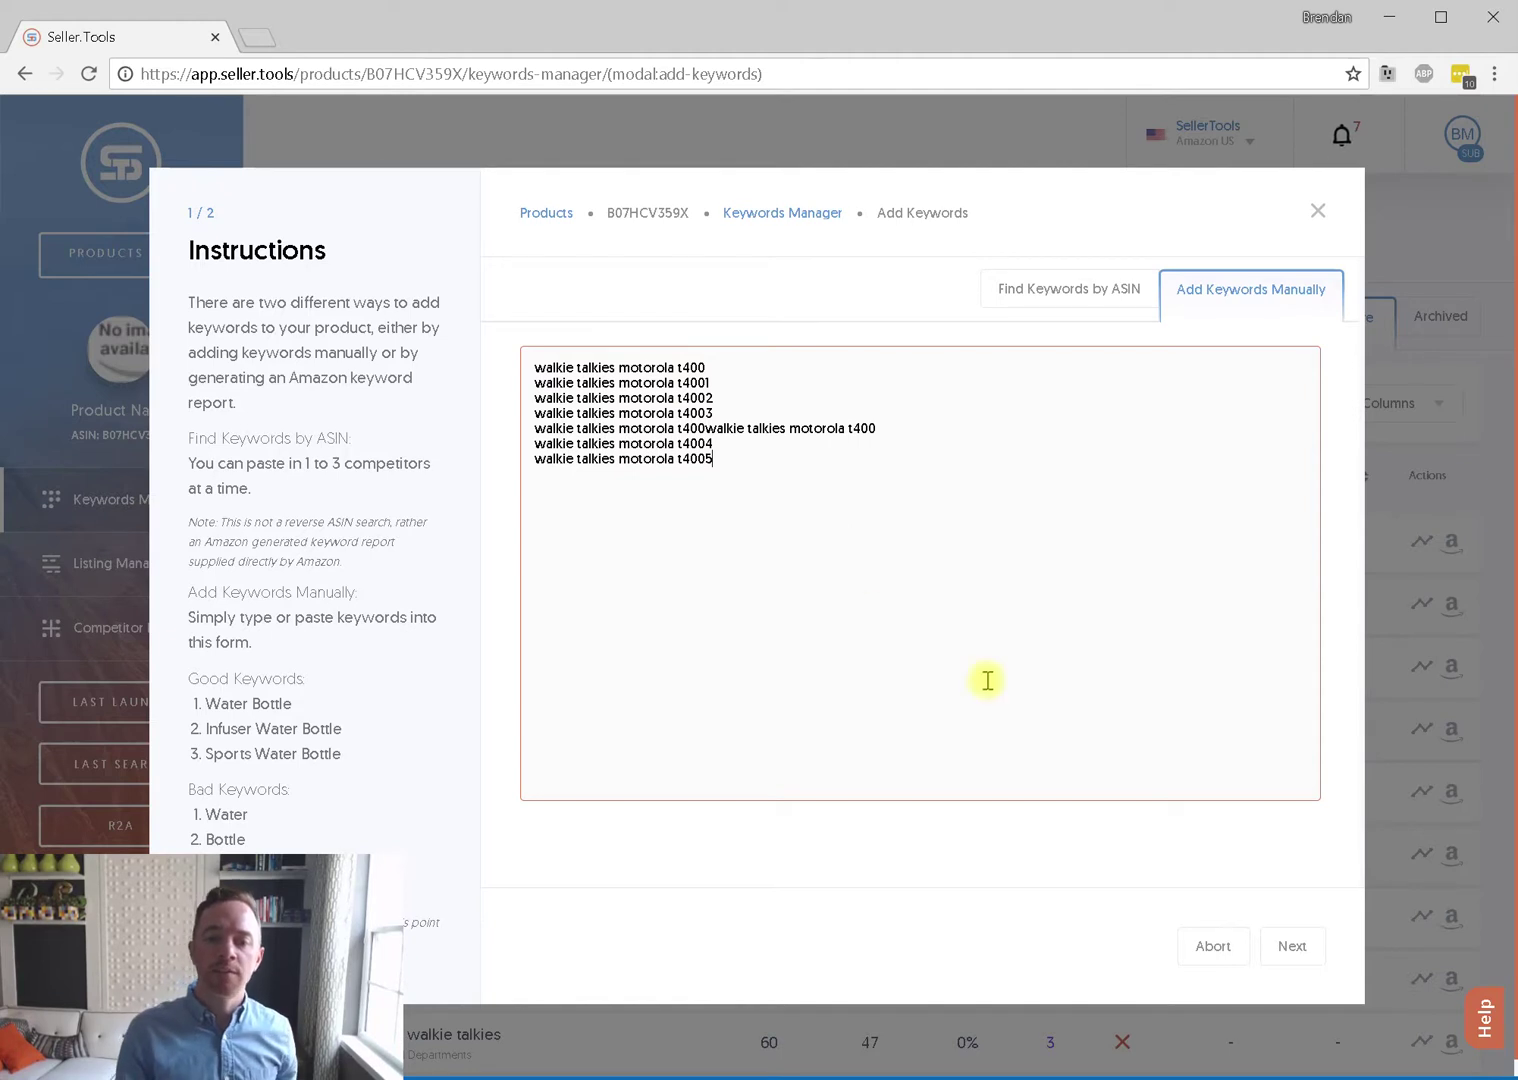
# Submit the list of motorola keyword variations and finish the filtering using the previous decisions
pyautogui.press('Return')
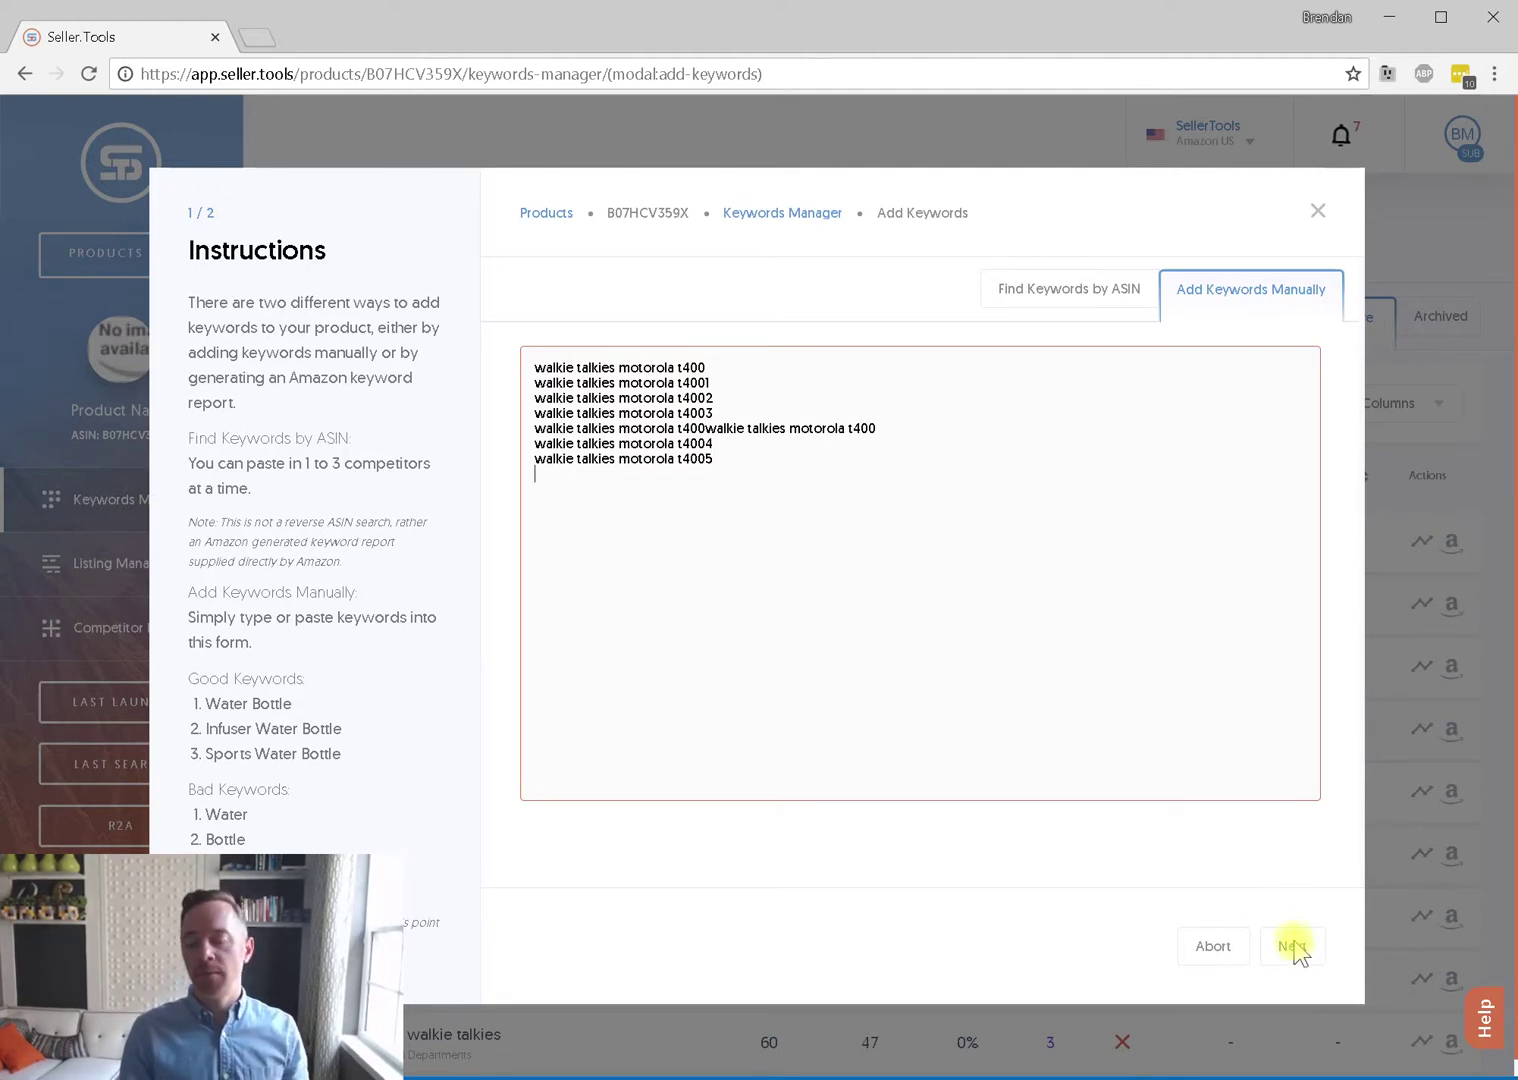
pyautogui.click(1293, 947)
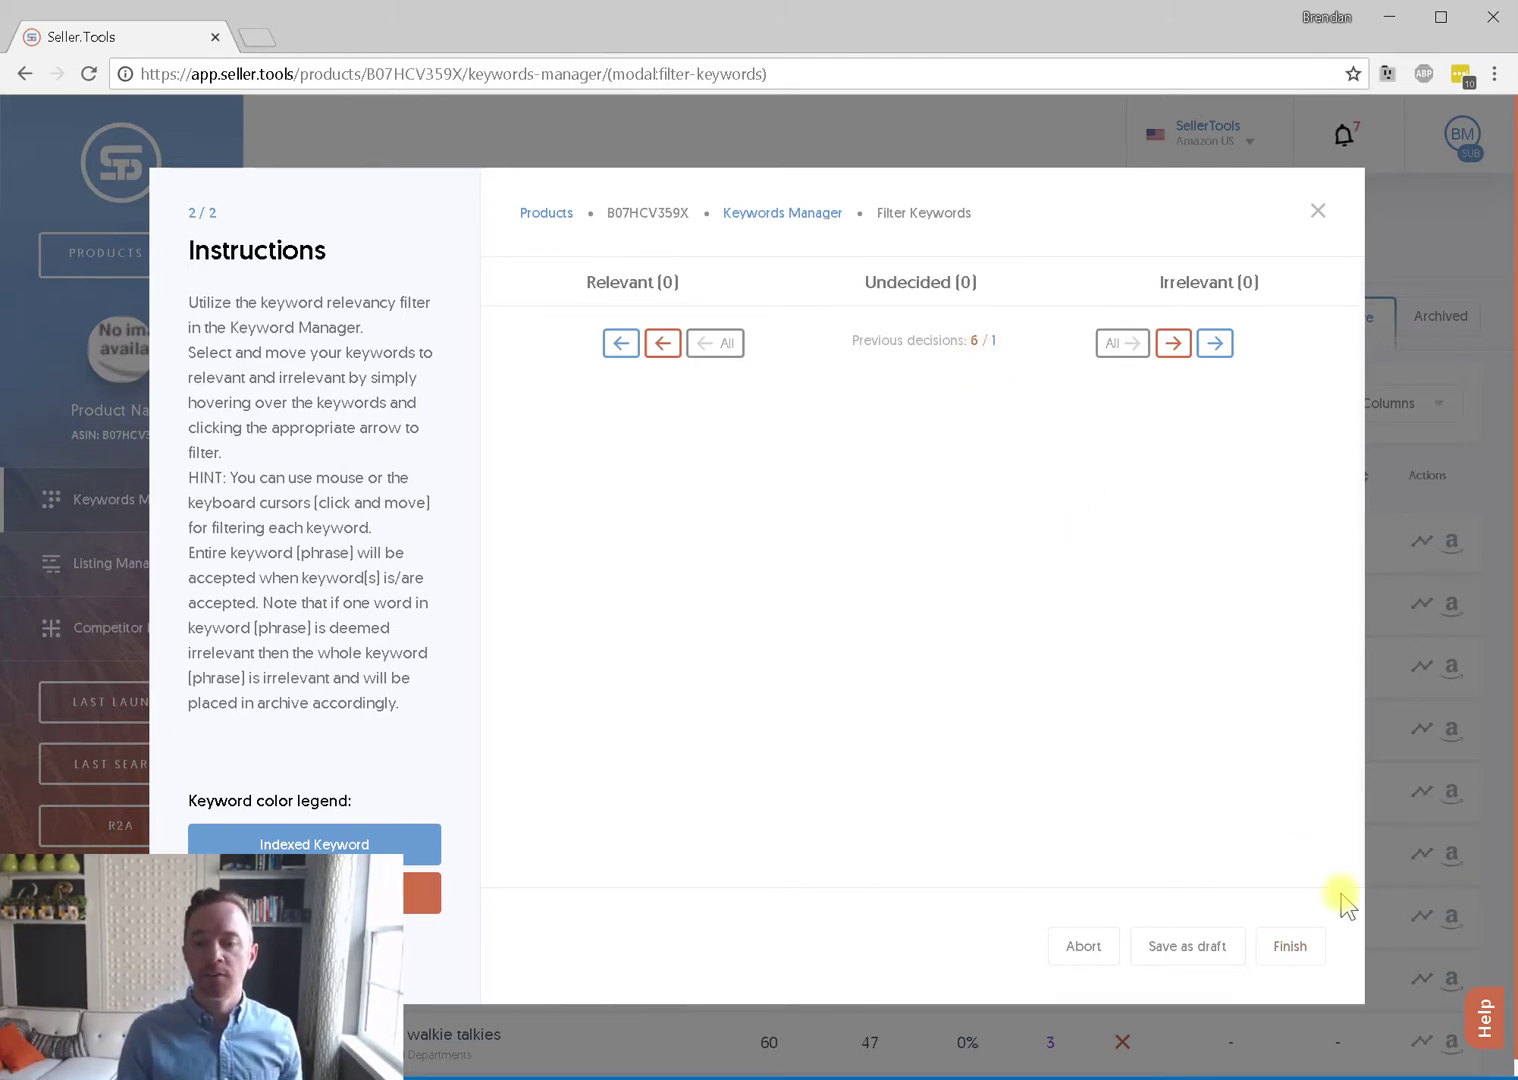
pyautogui.click(1297, 955)
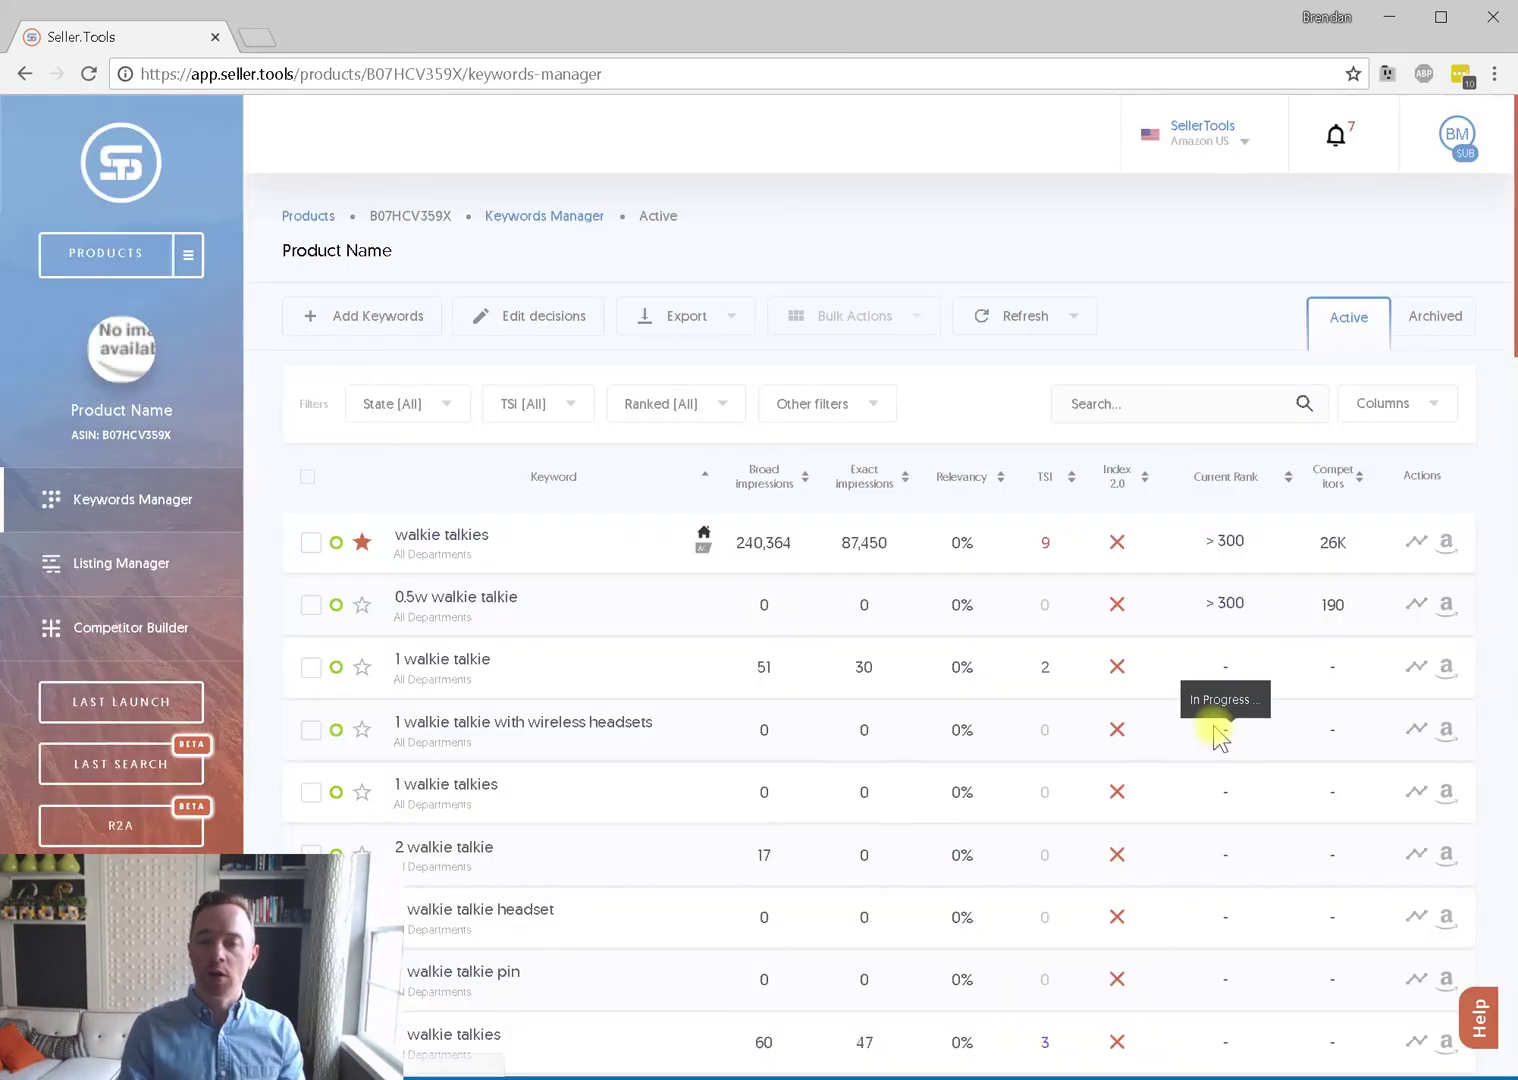
# Check the archived keywords for the newly added motorola t400 variations
pyautogui.click(1438, 330)
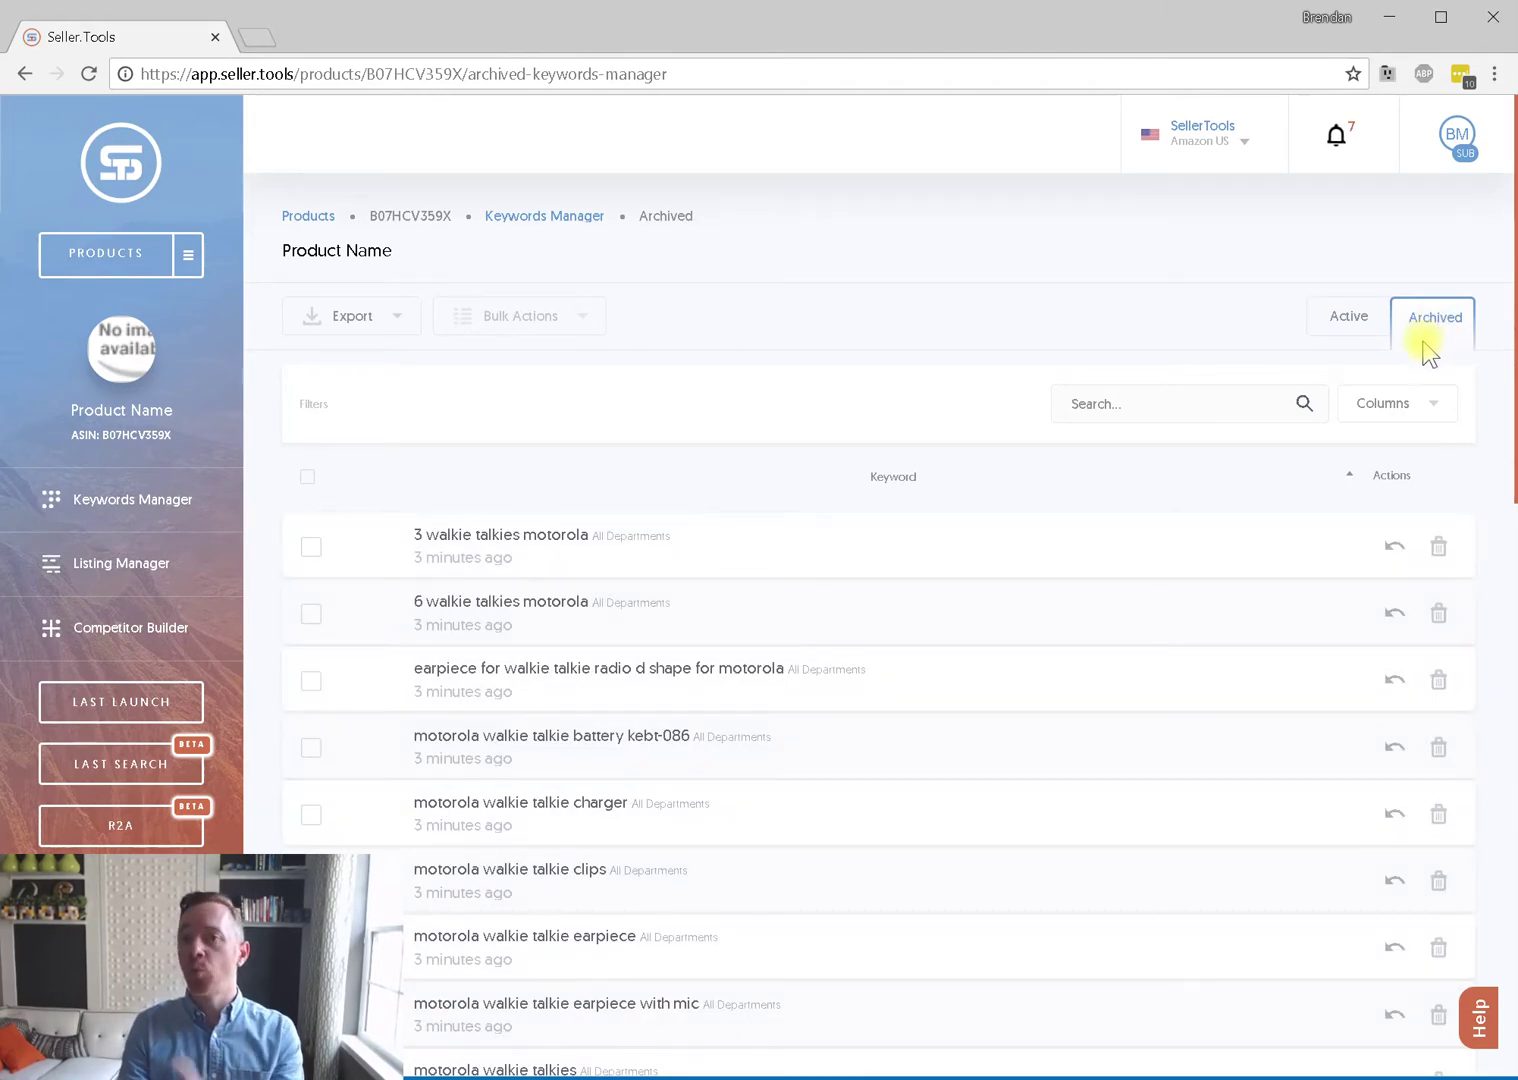
pyautogui.scroll(-14, 1352, 423)
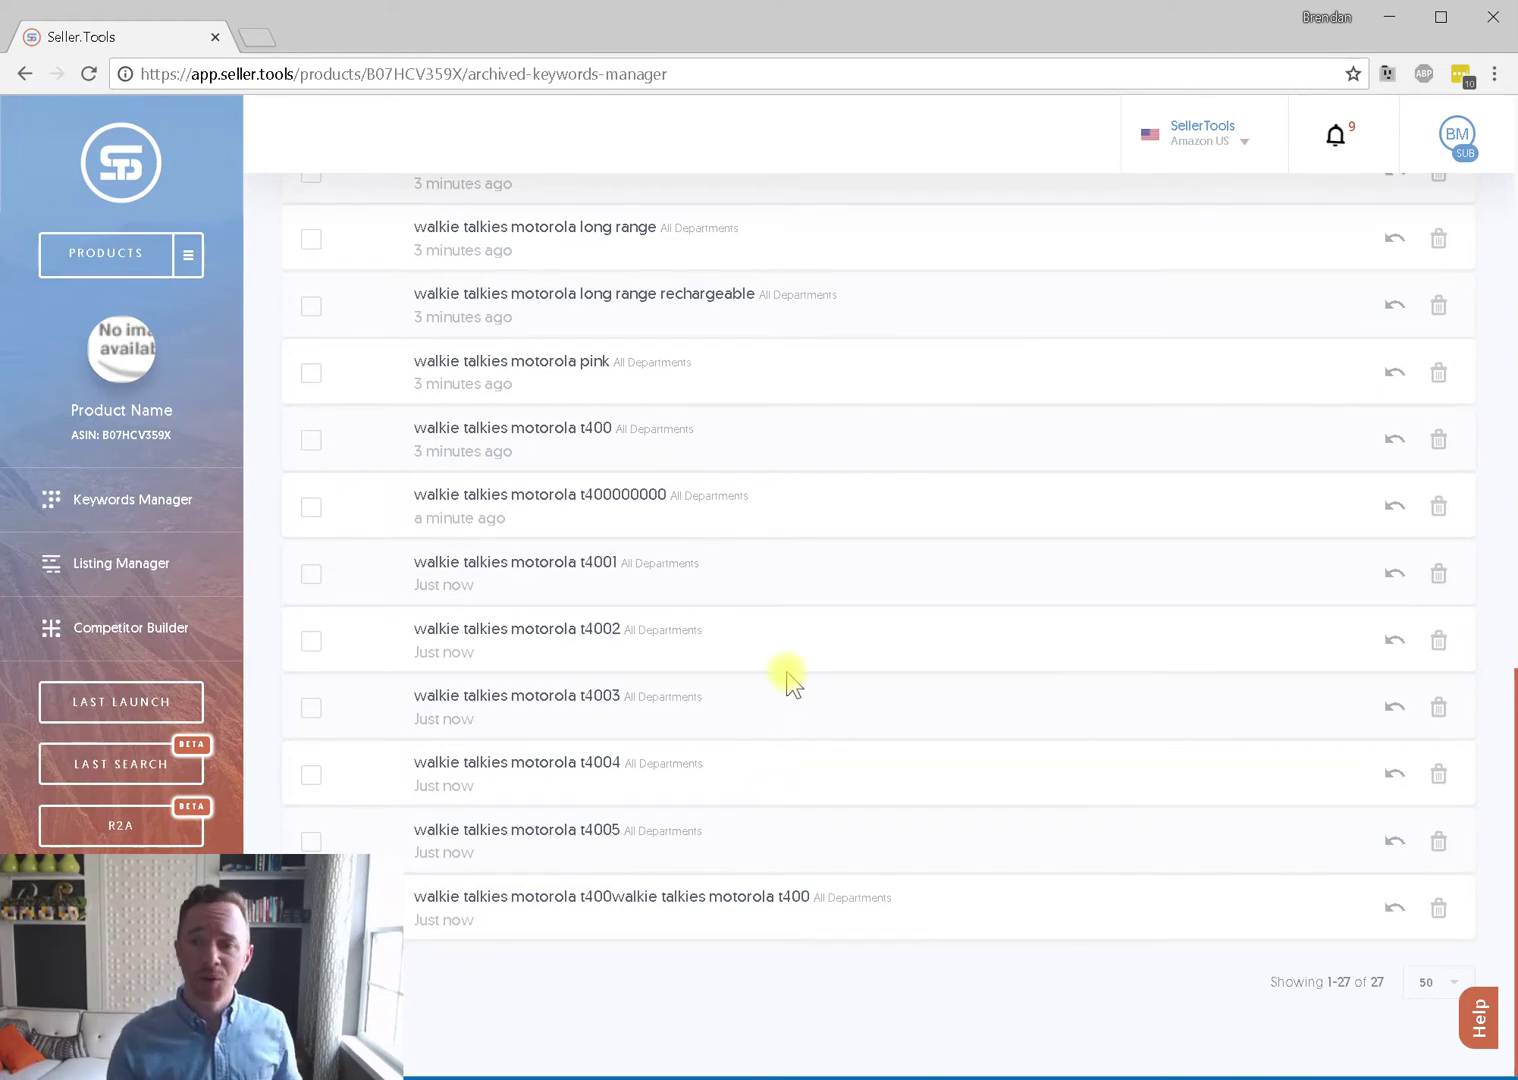
pyautogui.scroll(14, 786, 678)
# Return to the active keywords and open a new keyword suggestions notification for the product
pyautogui.click(1346, 322)
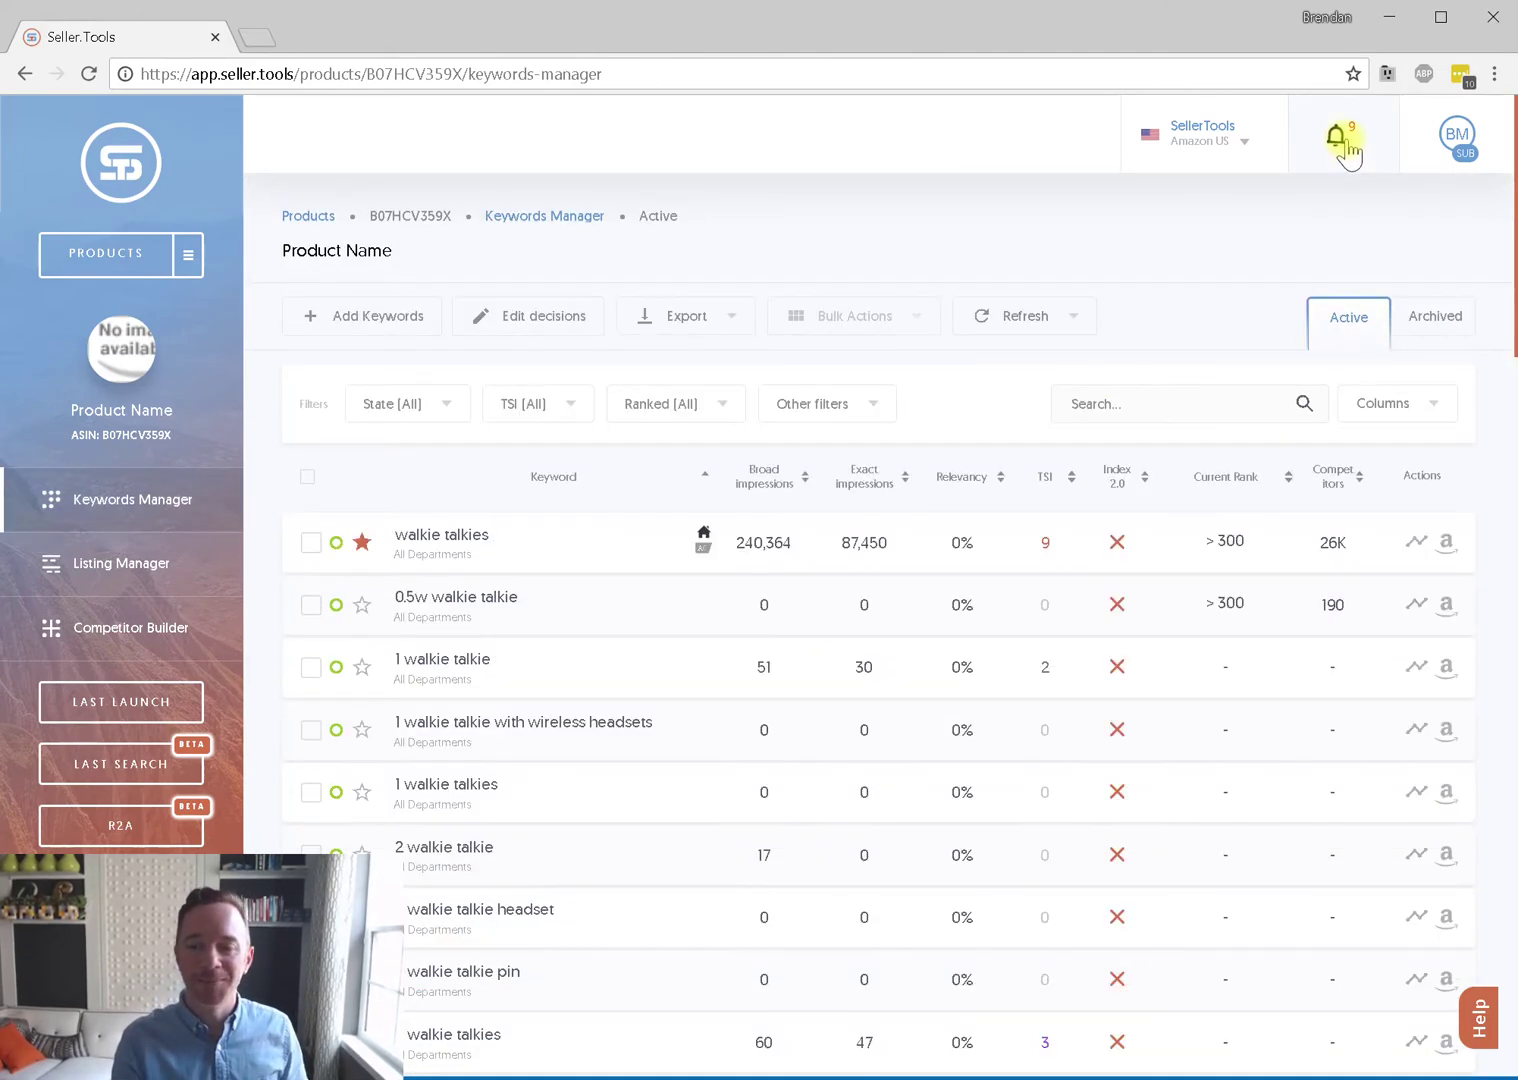
pyautogui.click(1343, 142)
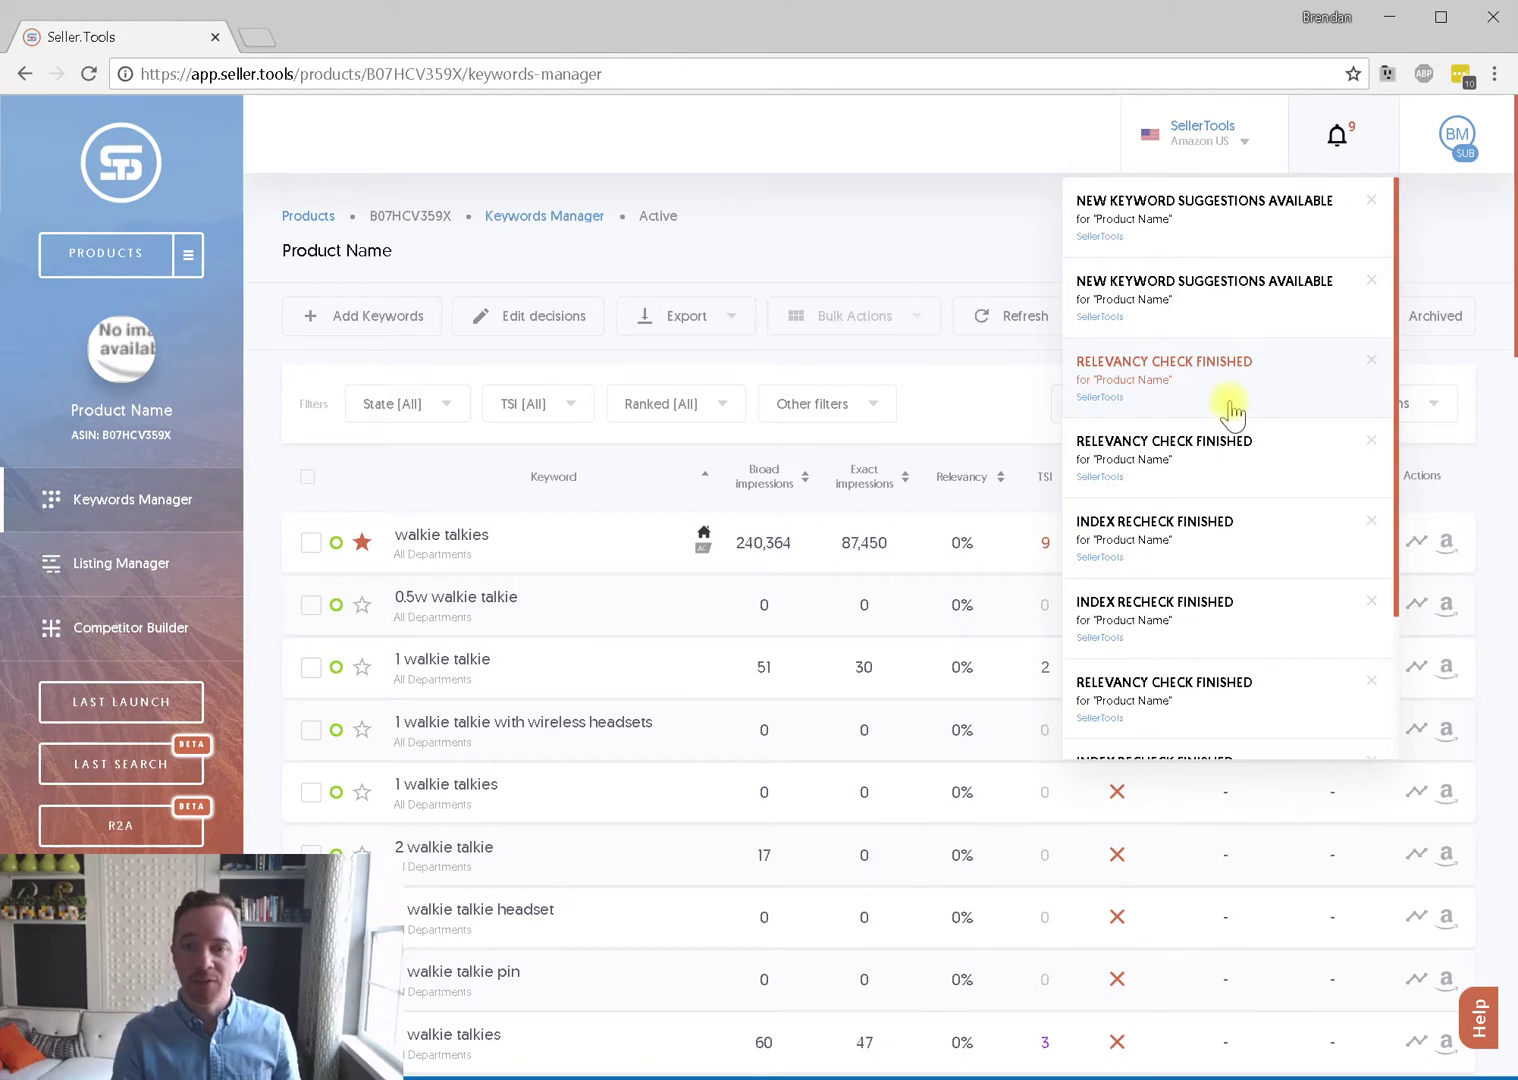
pyautogui.click(1236, 322)
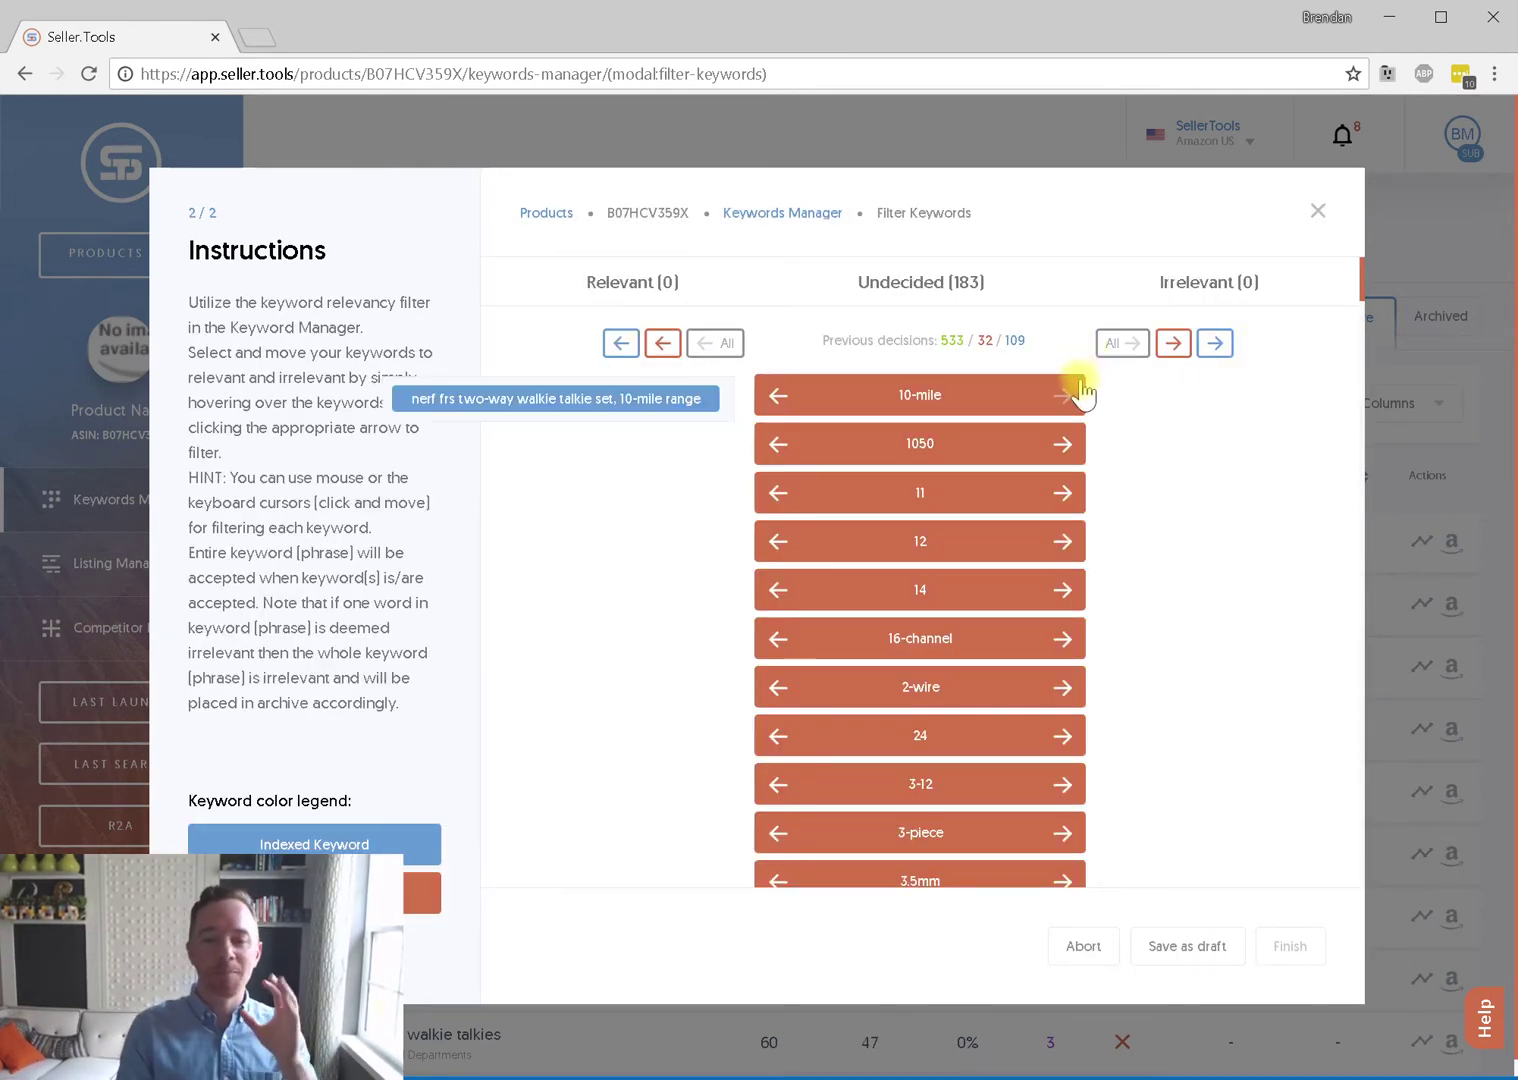
# Mark all undecided suggested keywords as irrelevant and finish the filtering, then look through the active keyword list
pyautogui.moveTo(955, 350)
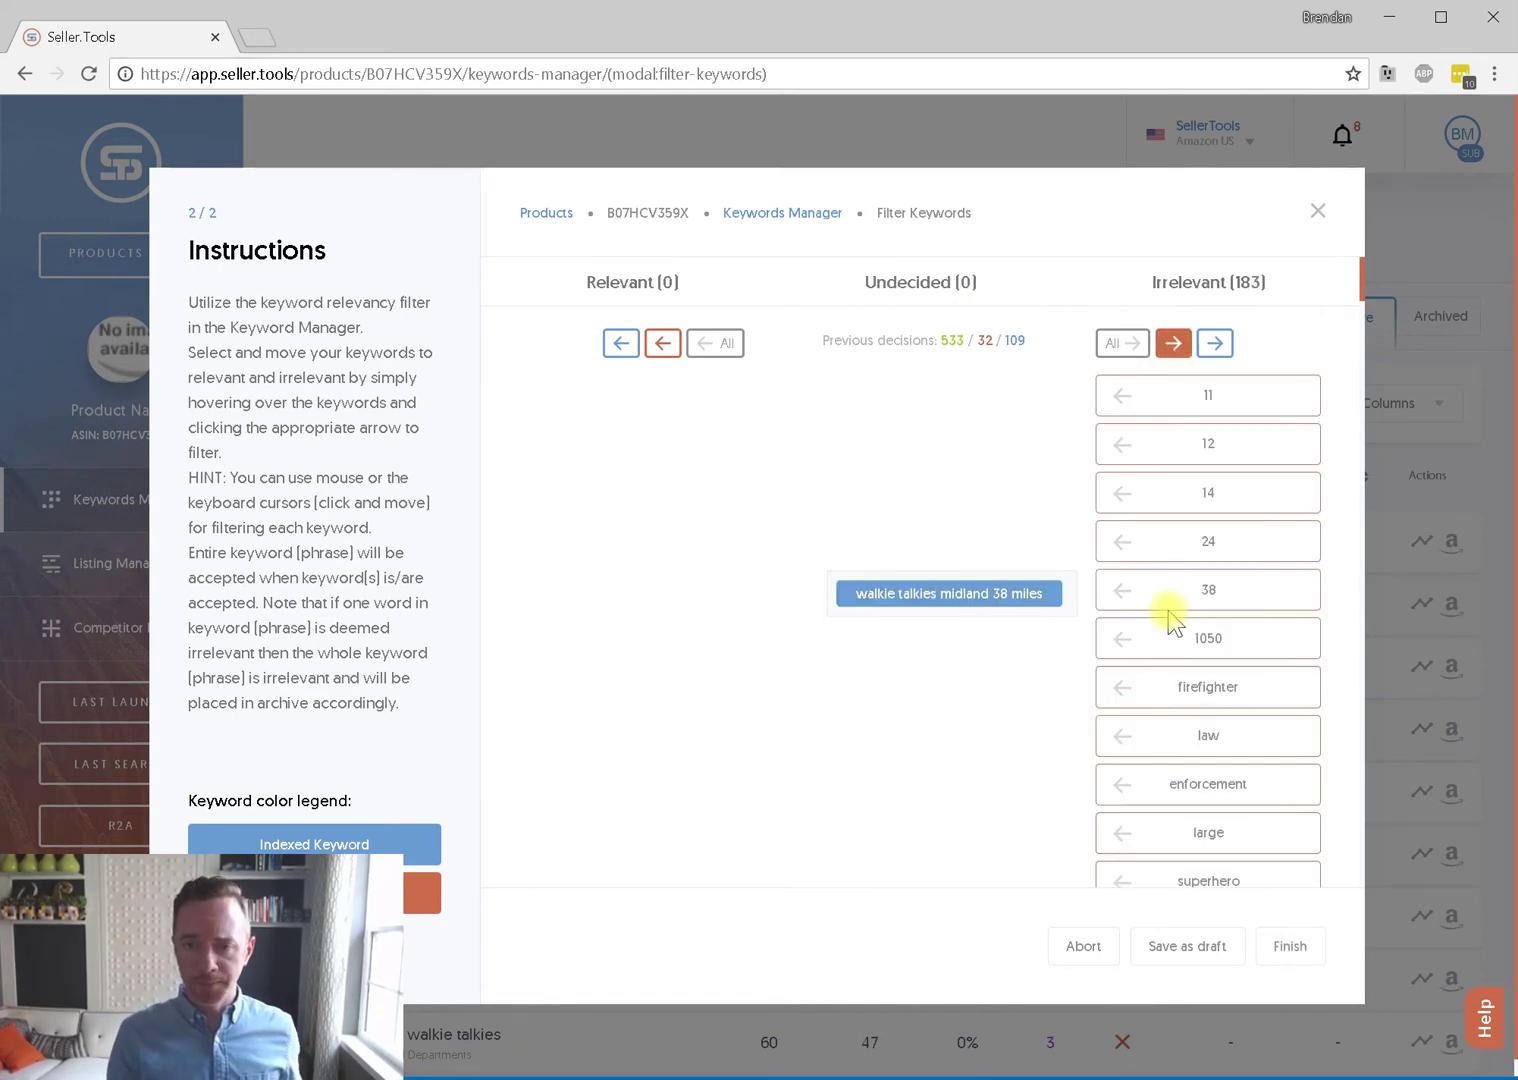
pyautogui.scroll(-5, 1208, 540)
pyautogui.scroll(10, 1208, 545)
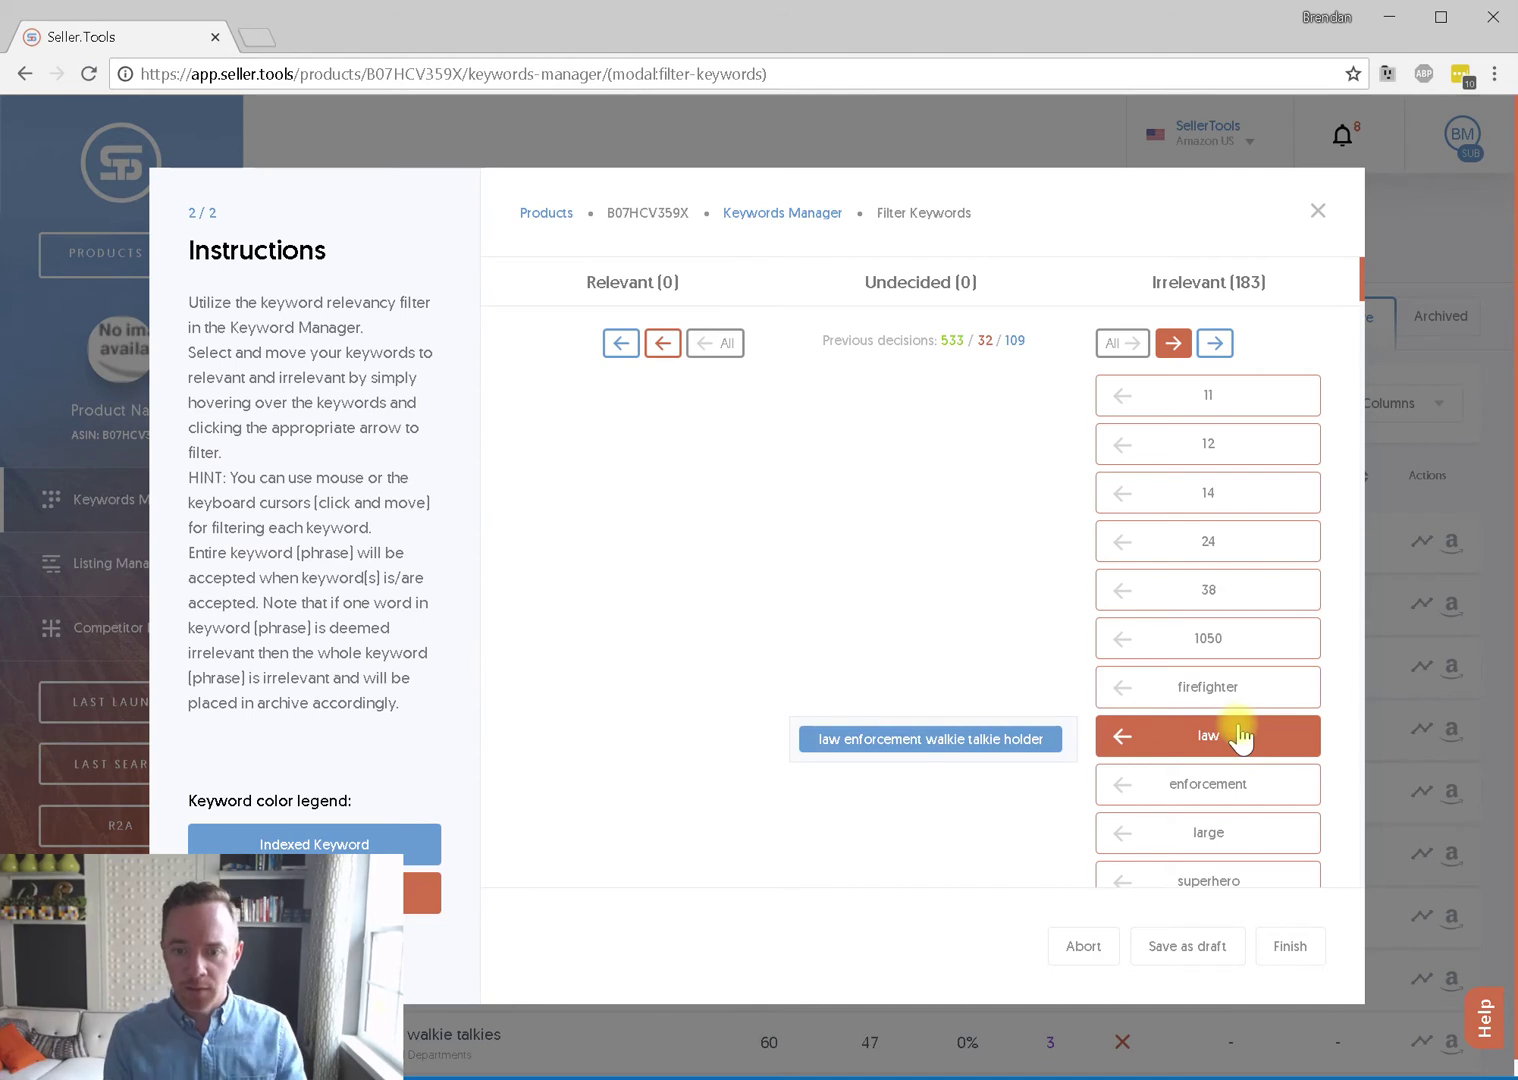
pyautogui.press('Down')
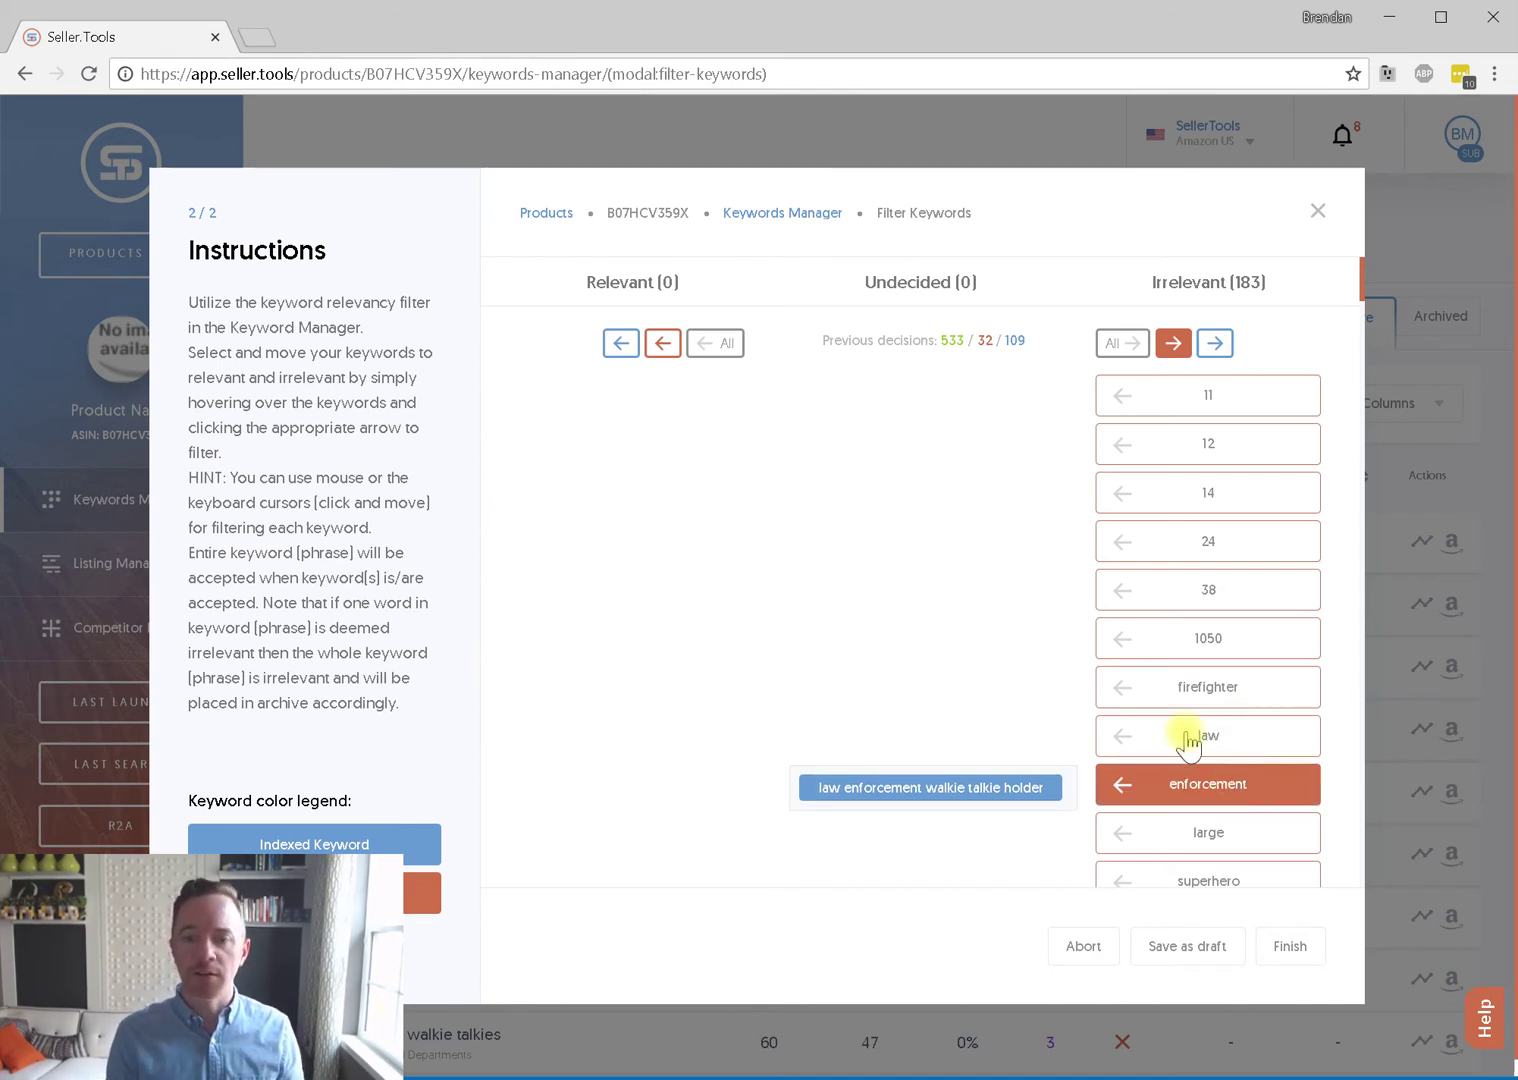
pyautogui.click(1290, 950)
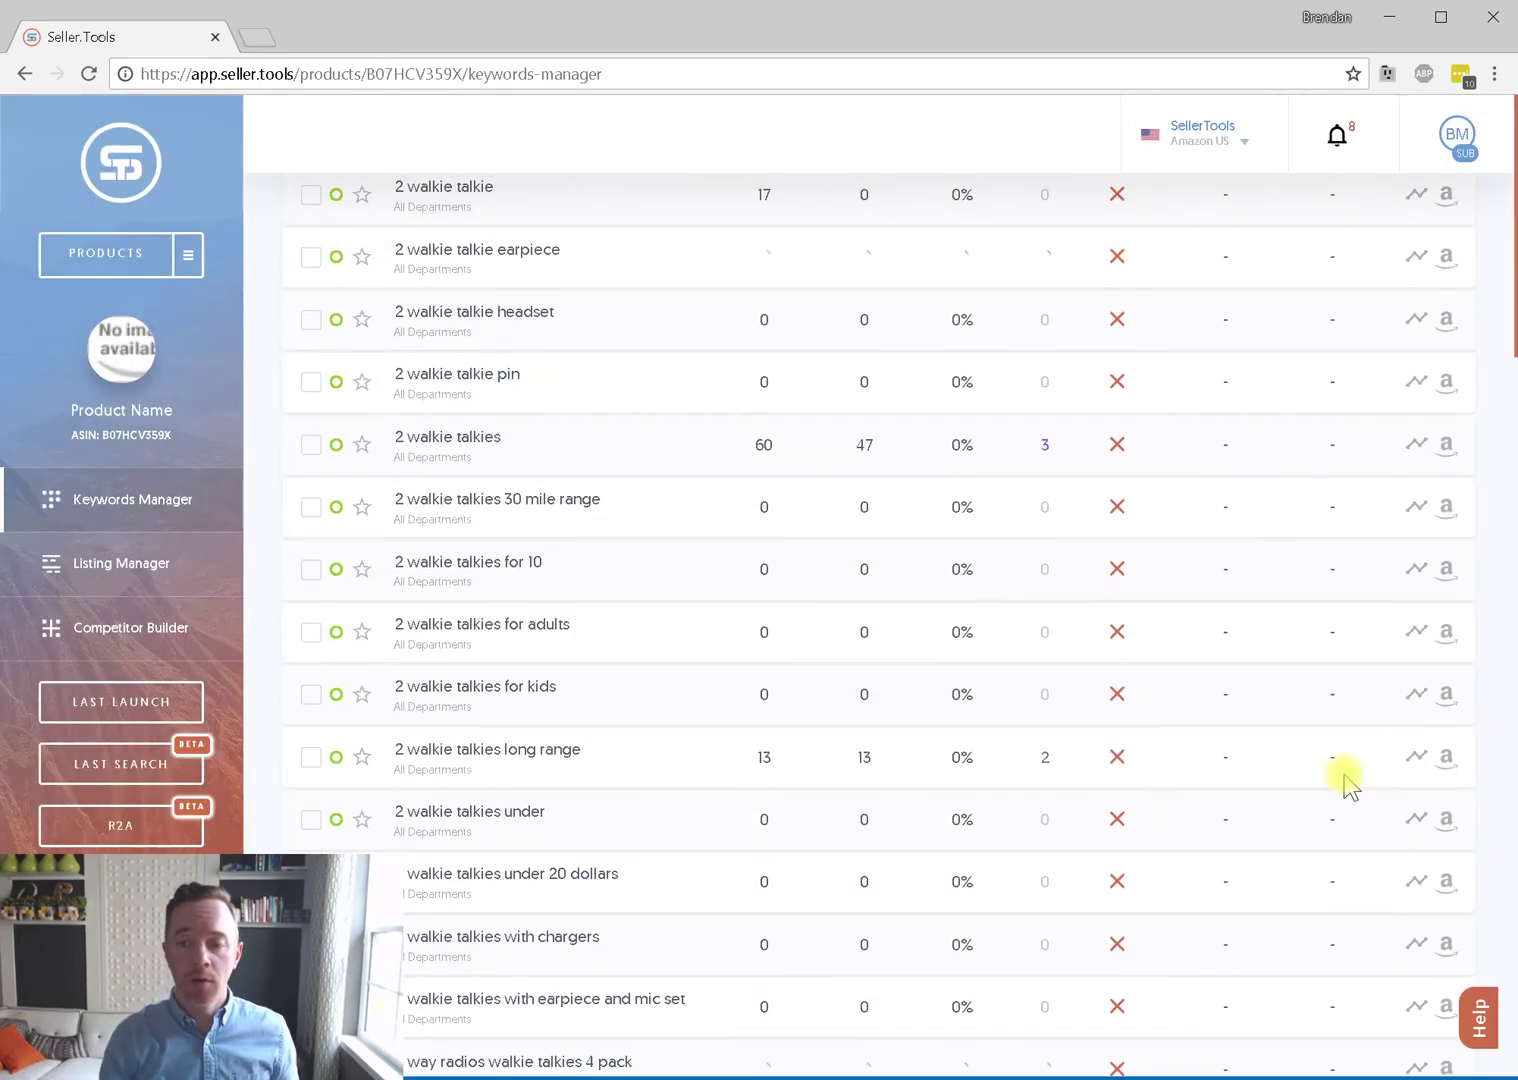
pyautogui.scroll(-20, 1342, 782)
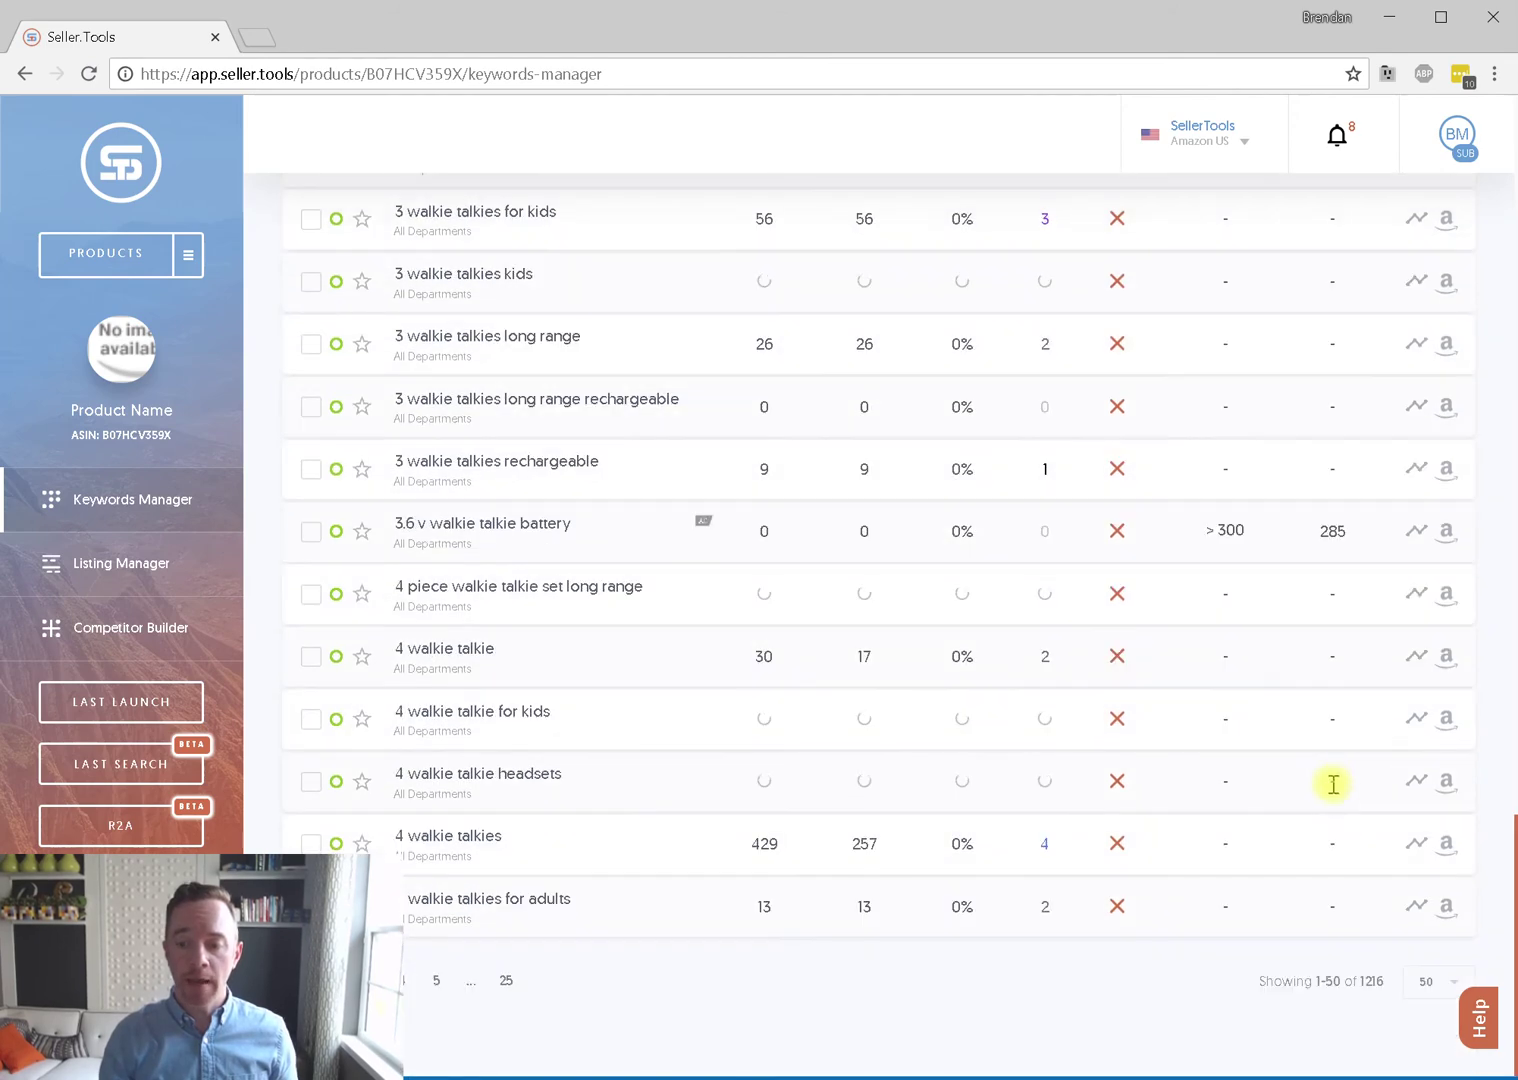
# Check the total number of keywords in the active list, then return to the start of the list
pyautogui.moveTo(1389, 982); pyautogui.dragTo(1358, 981)
pyautogui.click(1384, 1019)
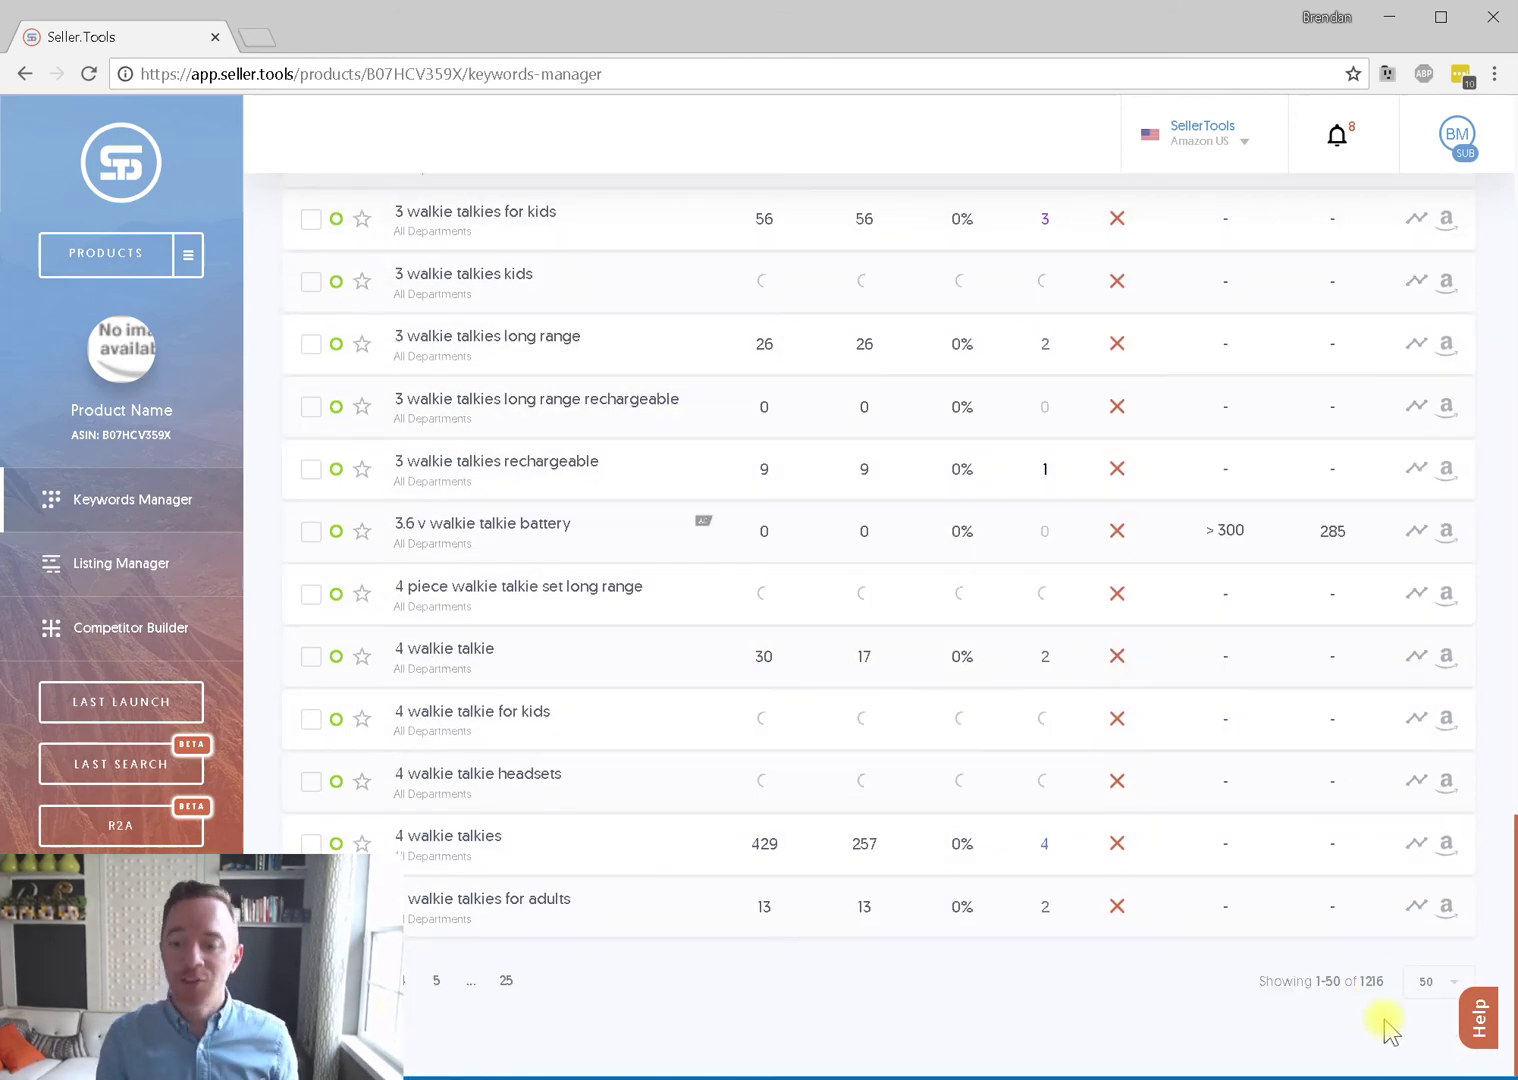
pyautogui.scroll(20, 1384, 1019)
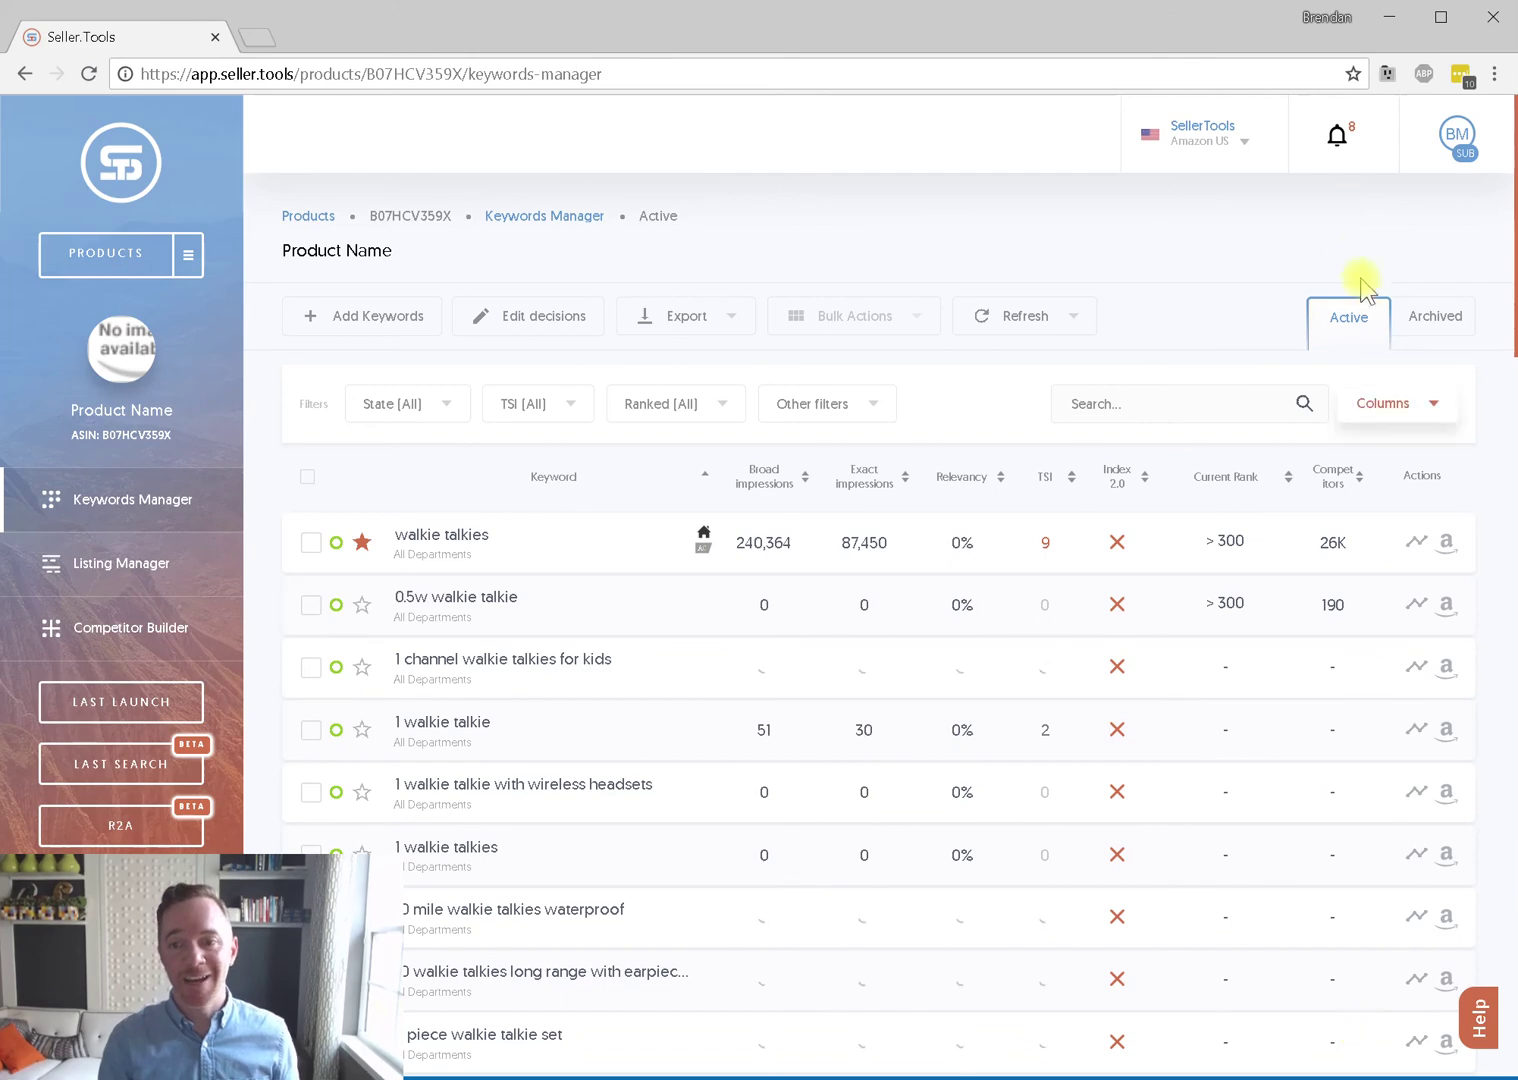
pyautogui.click(1341, 145)
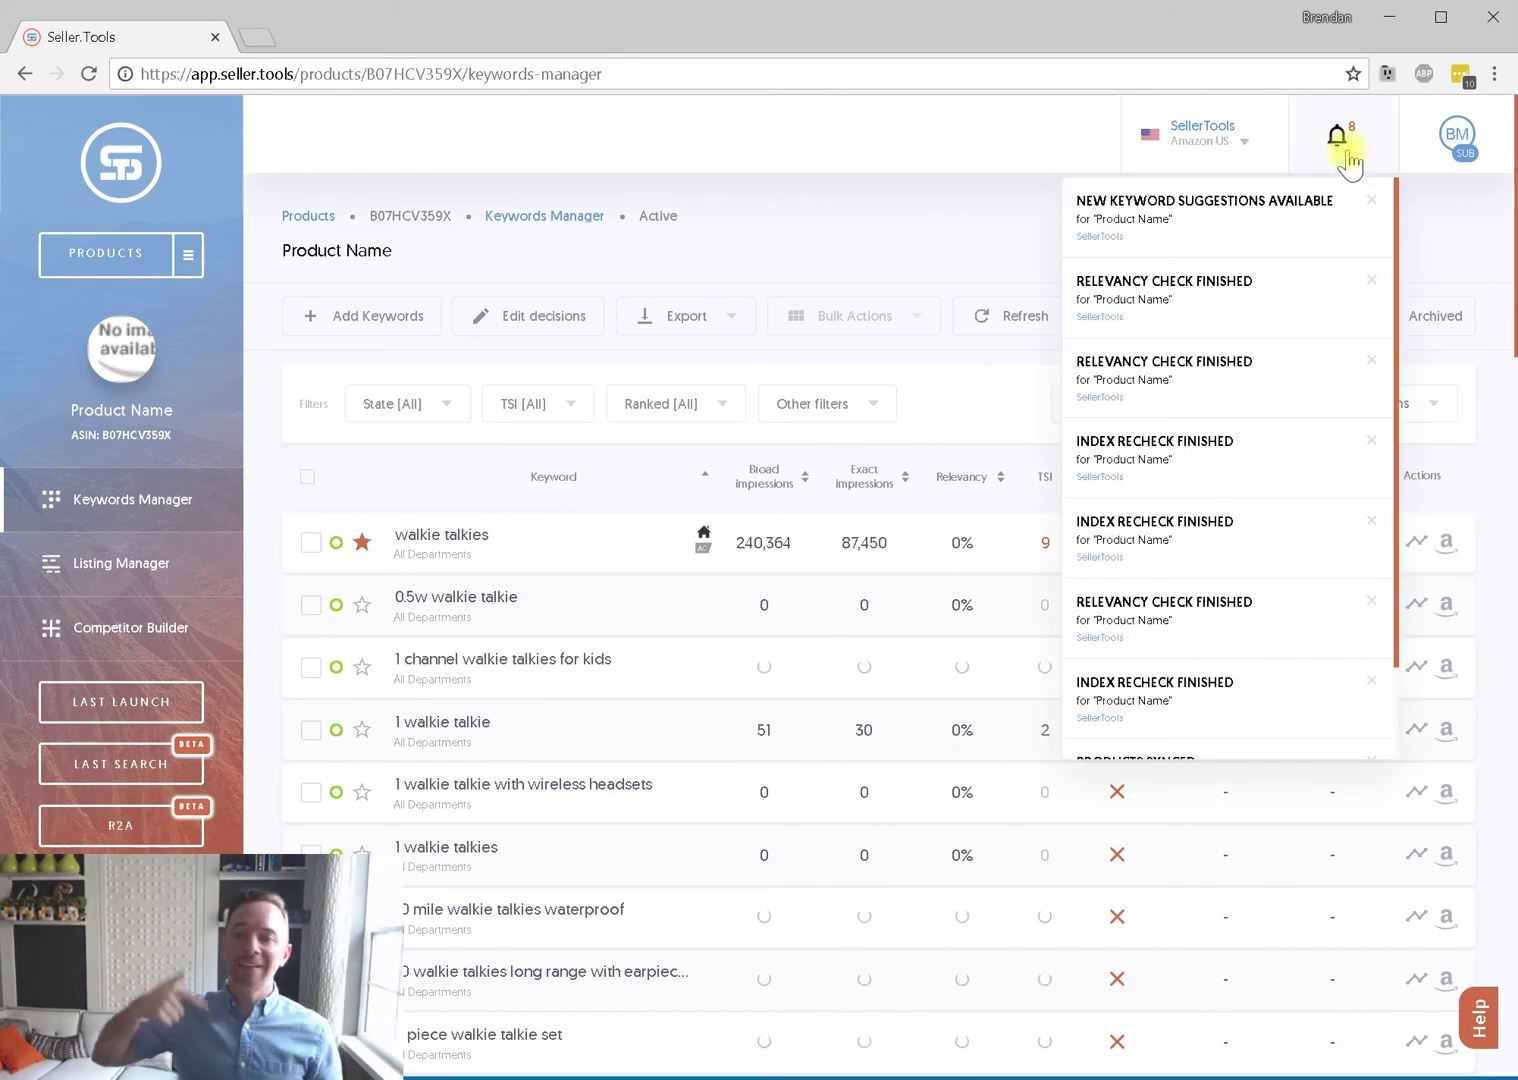
pyautogui.click(1250, 232)
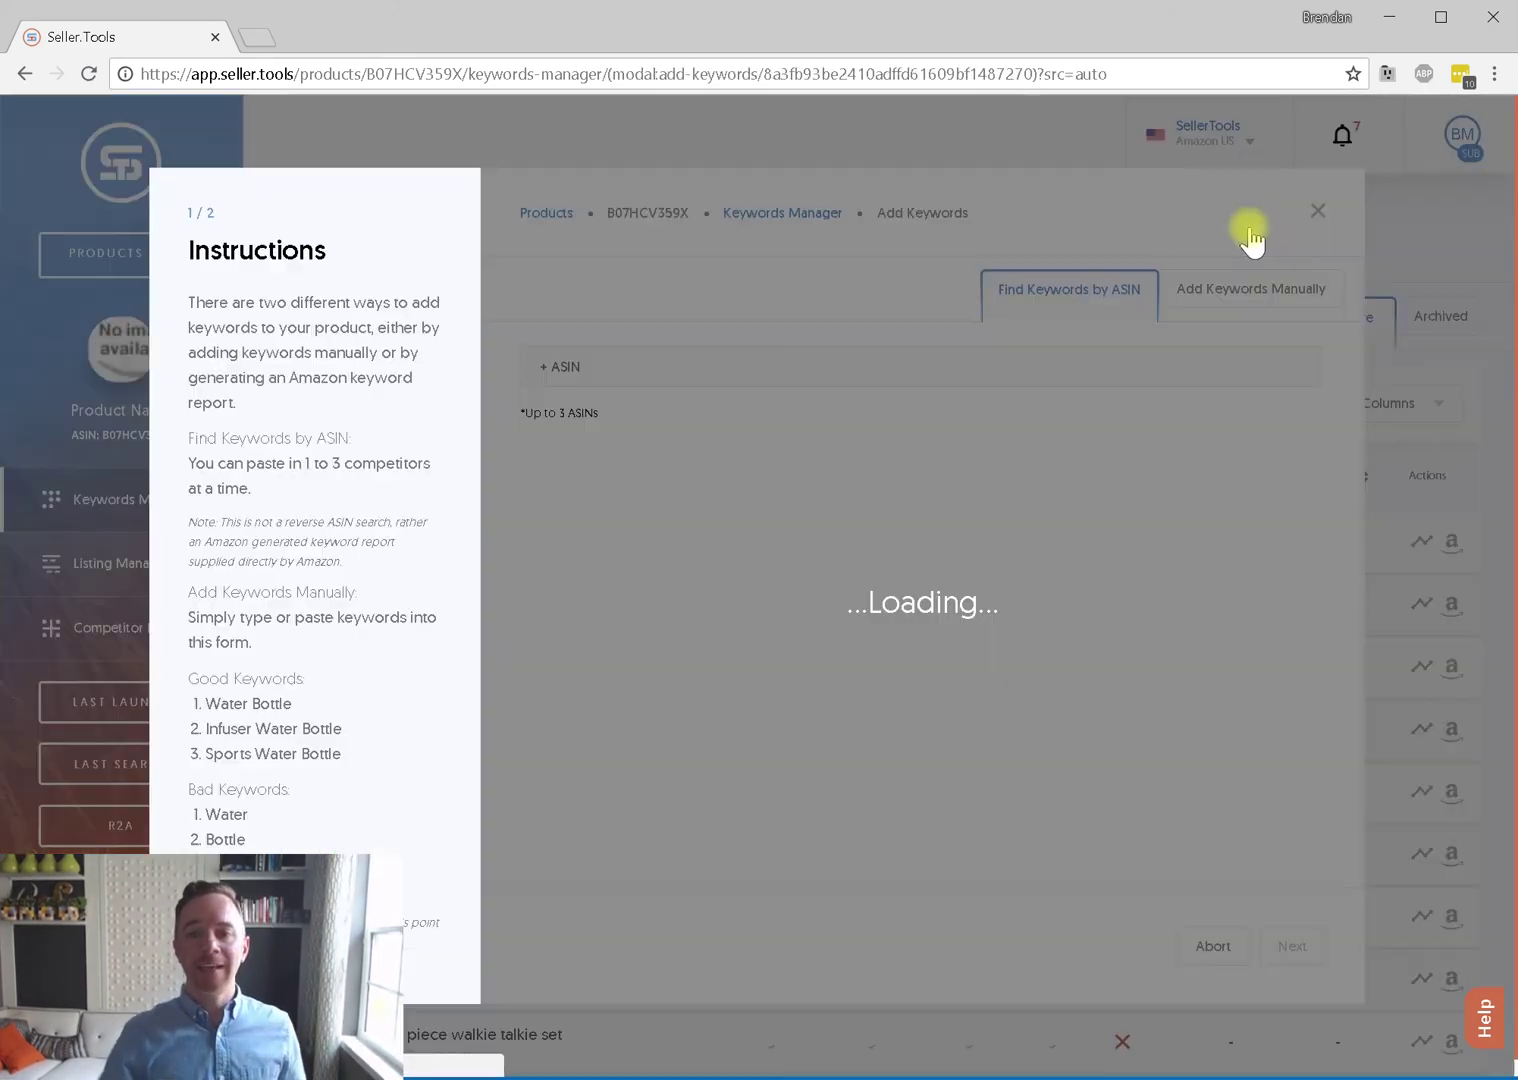
pyautogui.click(1285, 292)
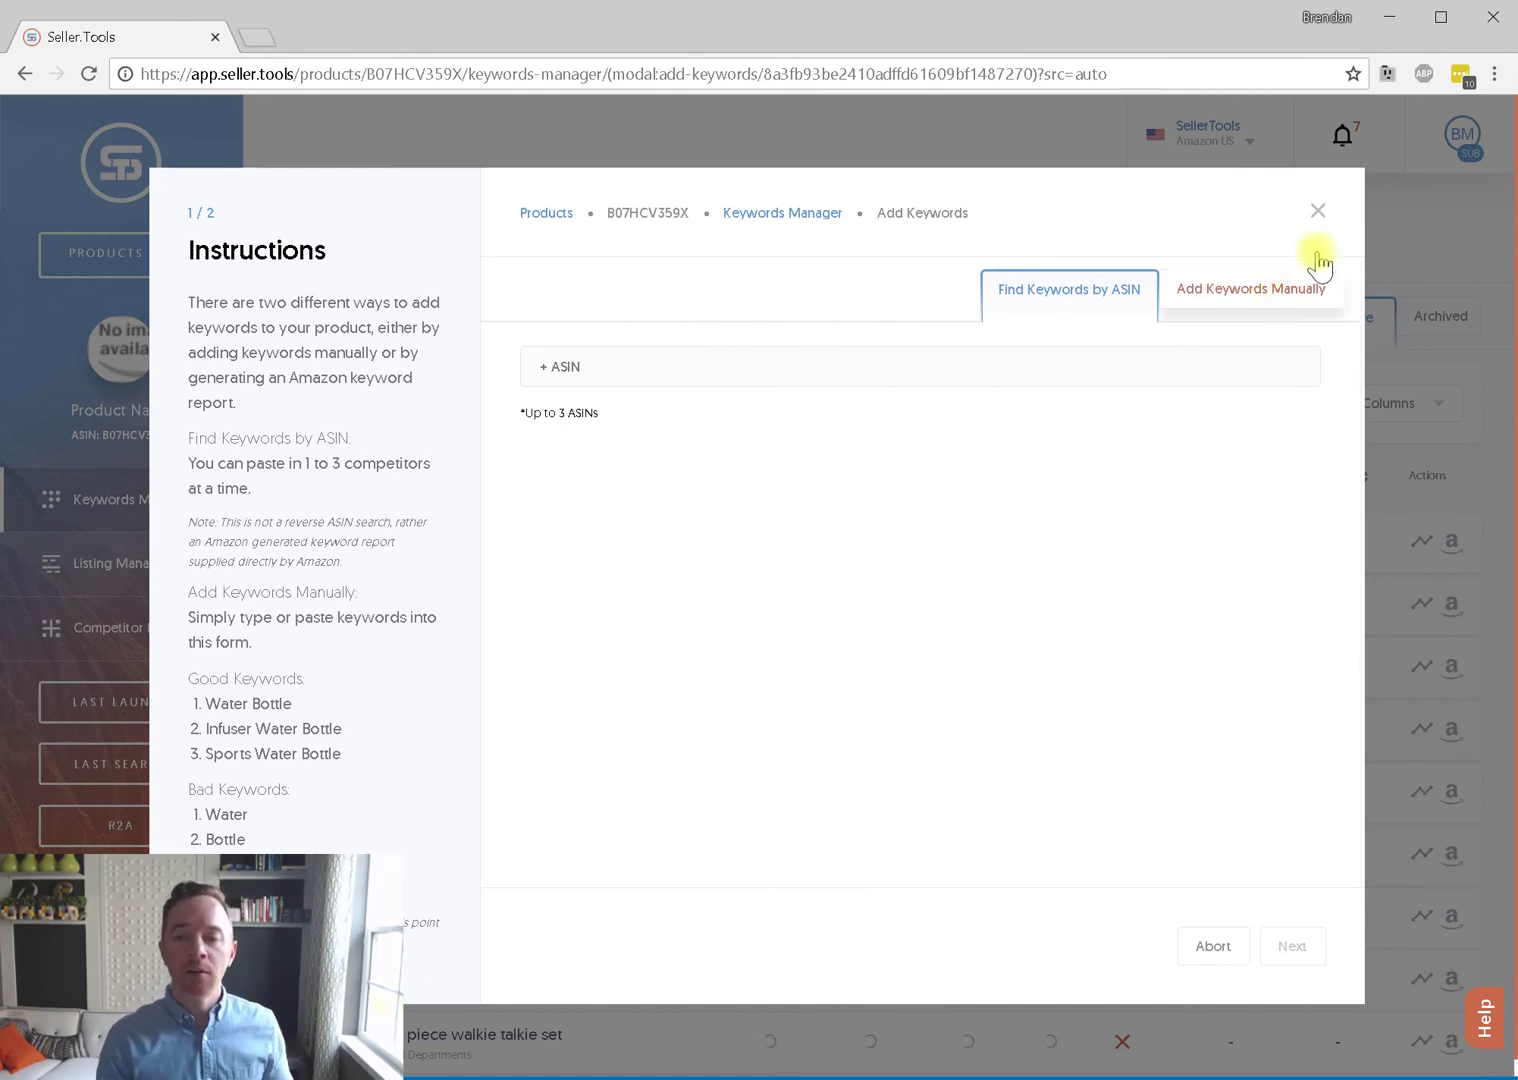
pyautogui.click(1320, 212)
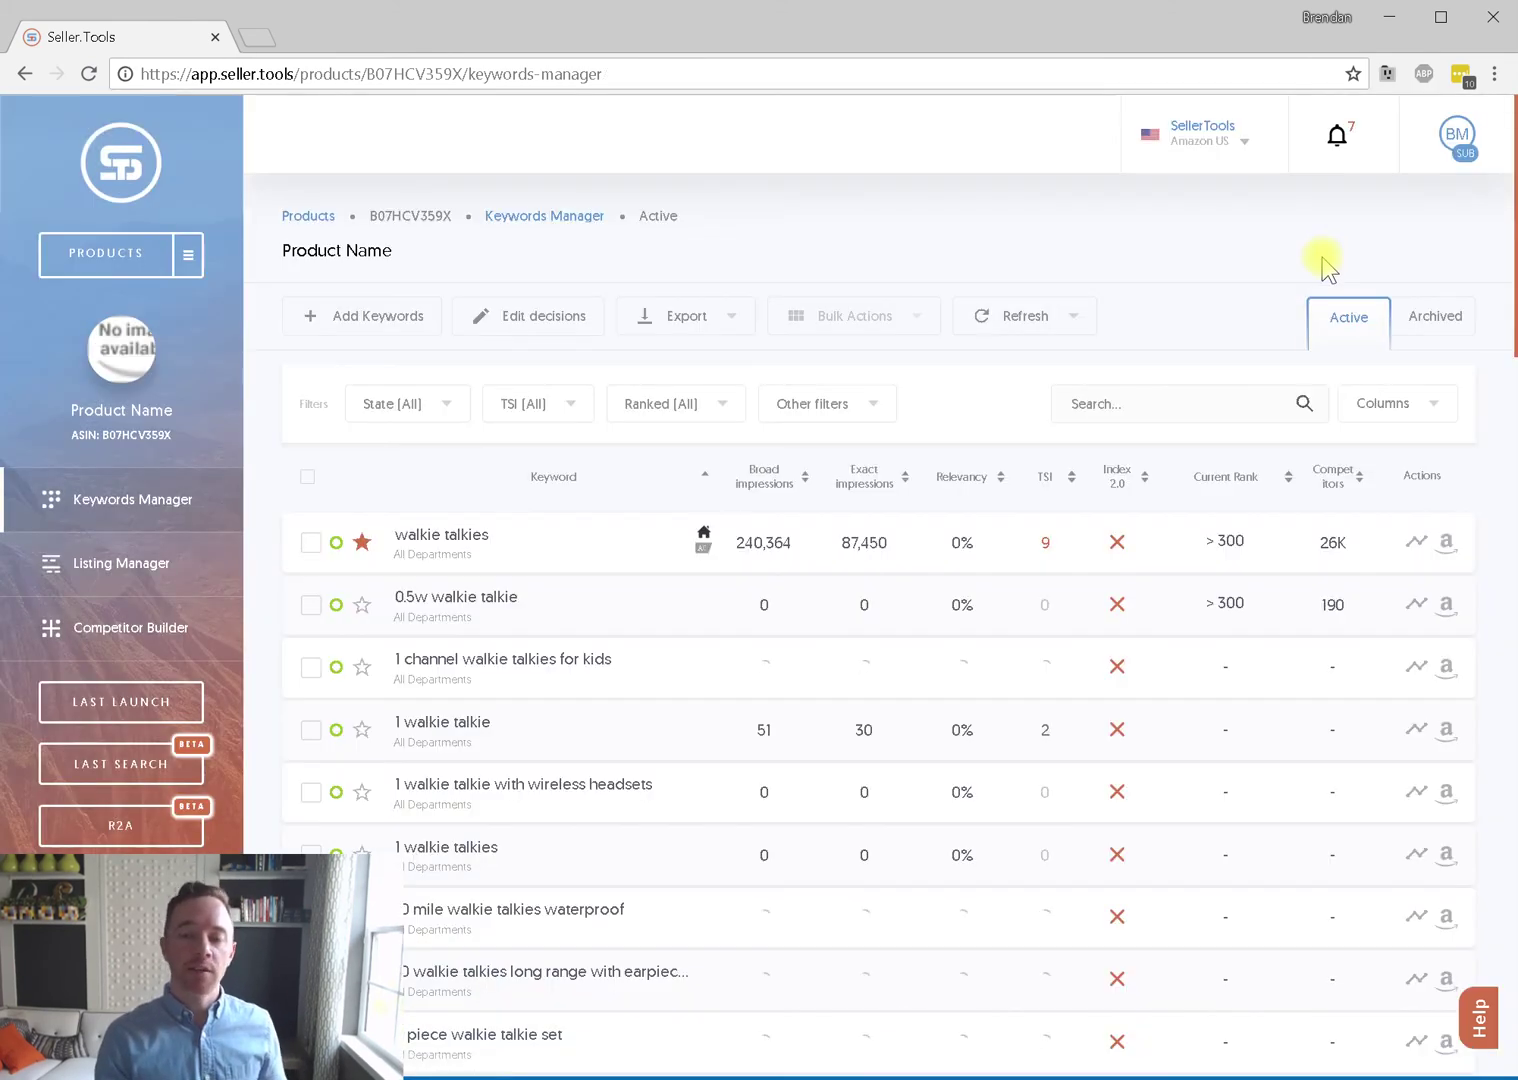
# Dismiss all remaining notifications one by one and close the notification list
pyautogui.click(1340, 133)
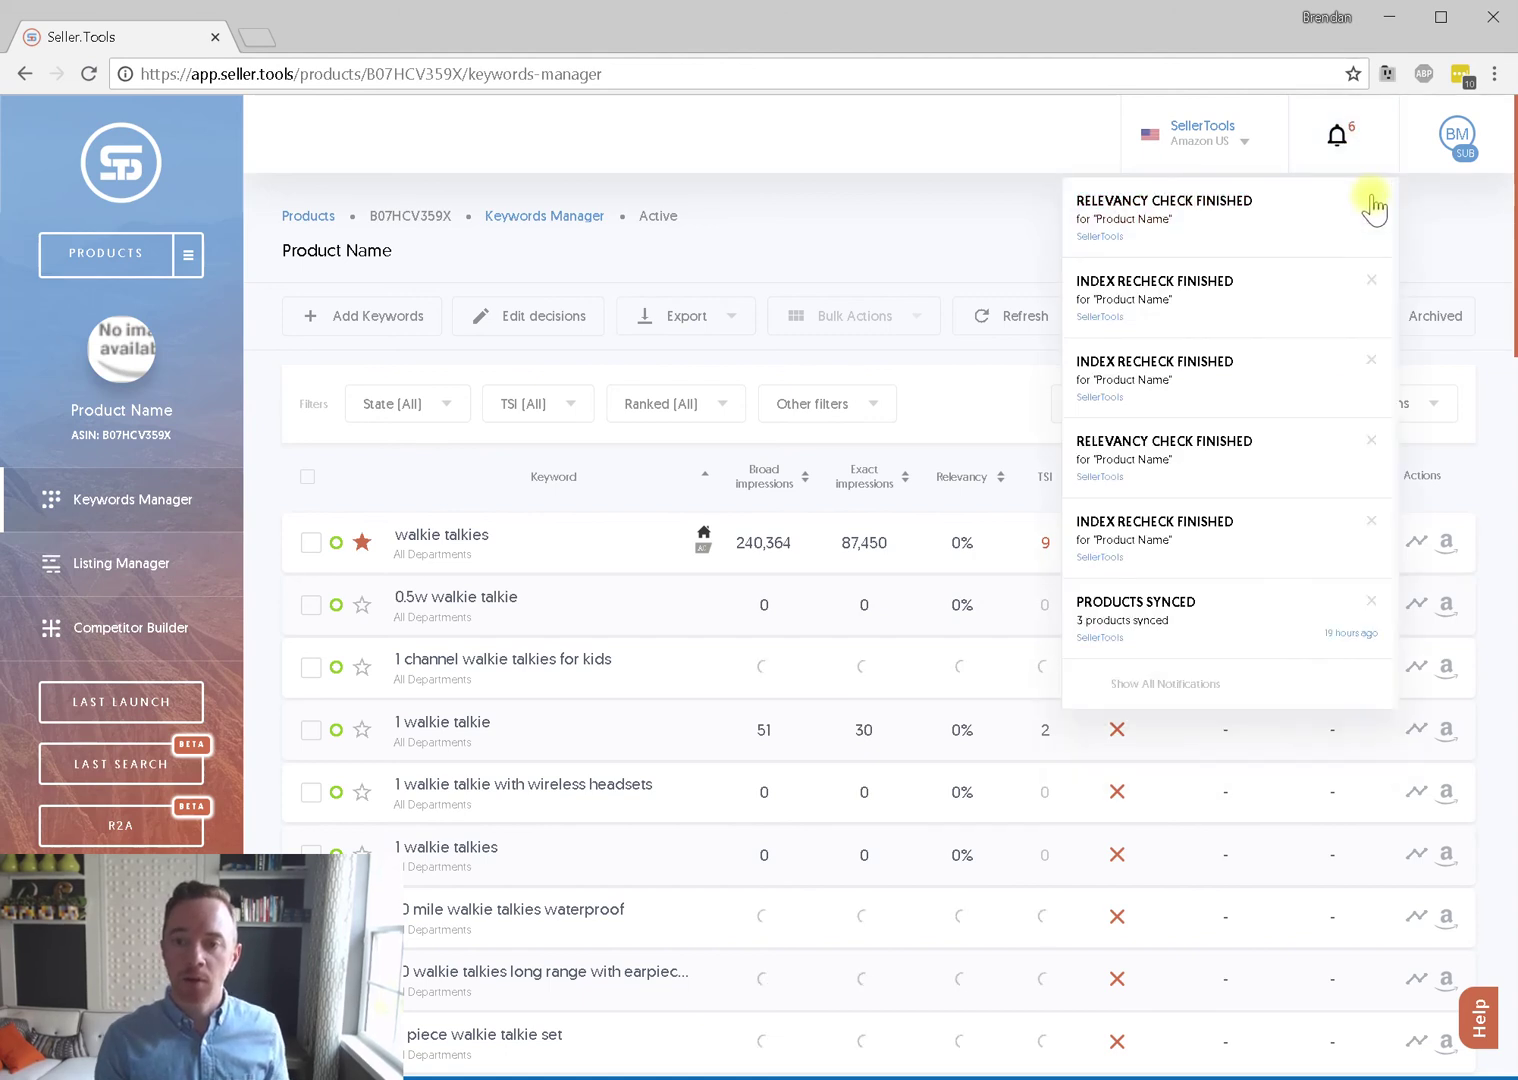
pyautogui.click(1371, 200)
pyautogui.click(1371, 200)
pyautogui.click(1371, 200)
pyautogui.click(1371, 200)
pyautogui.click(1371, 200)
pyautogui.click(1371, 200)
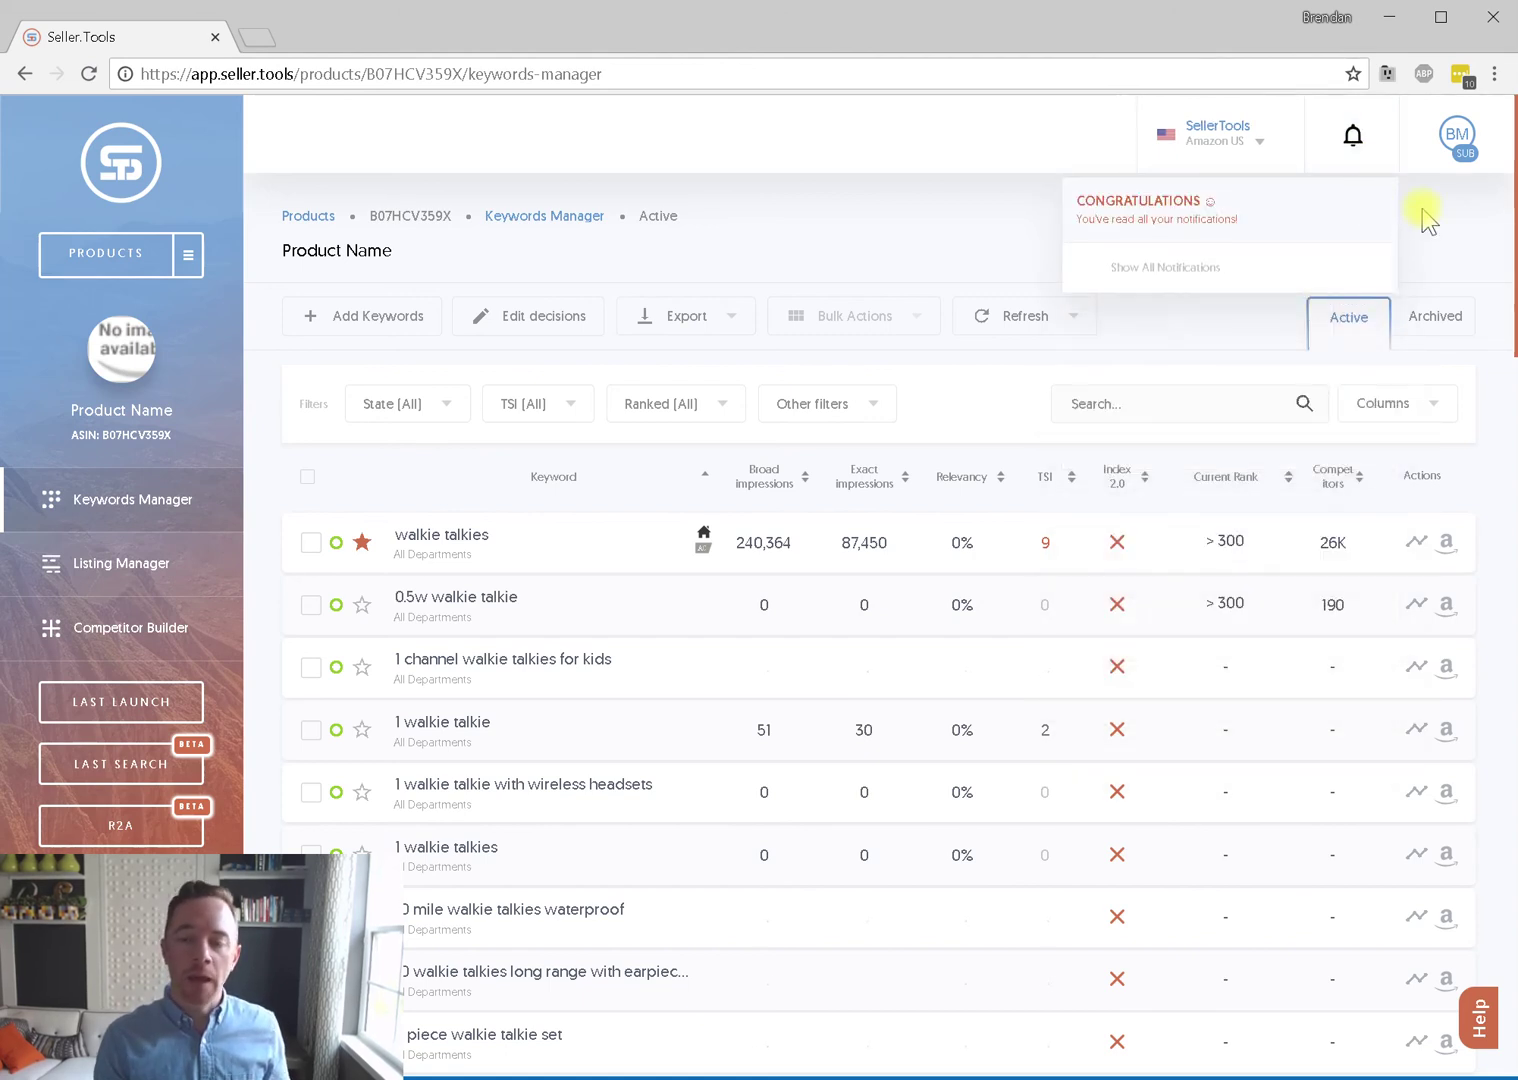
pyautogui.click(1425, 215)
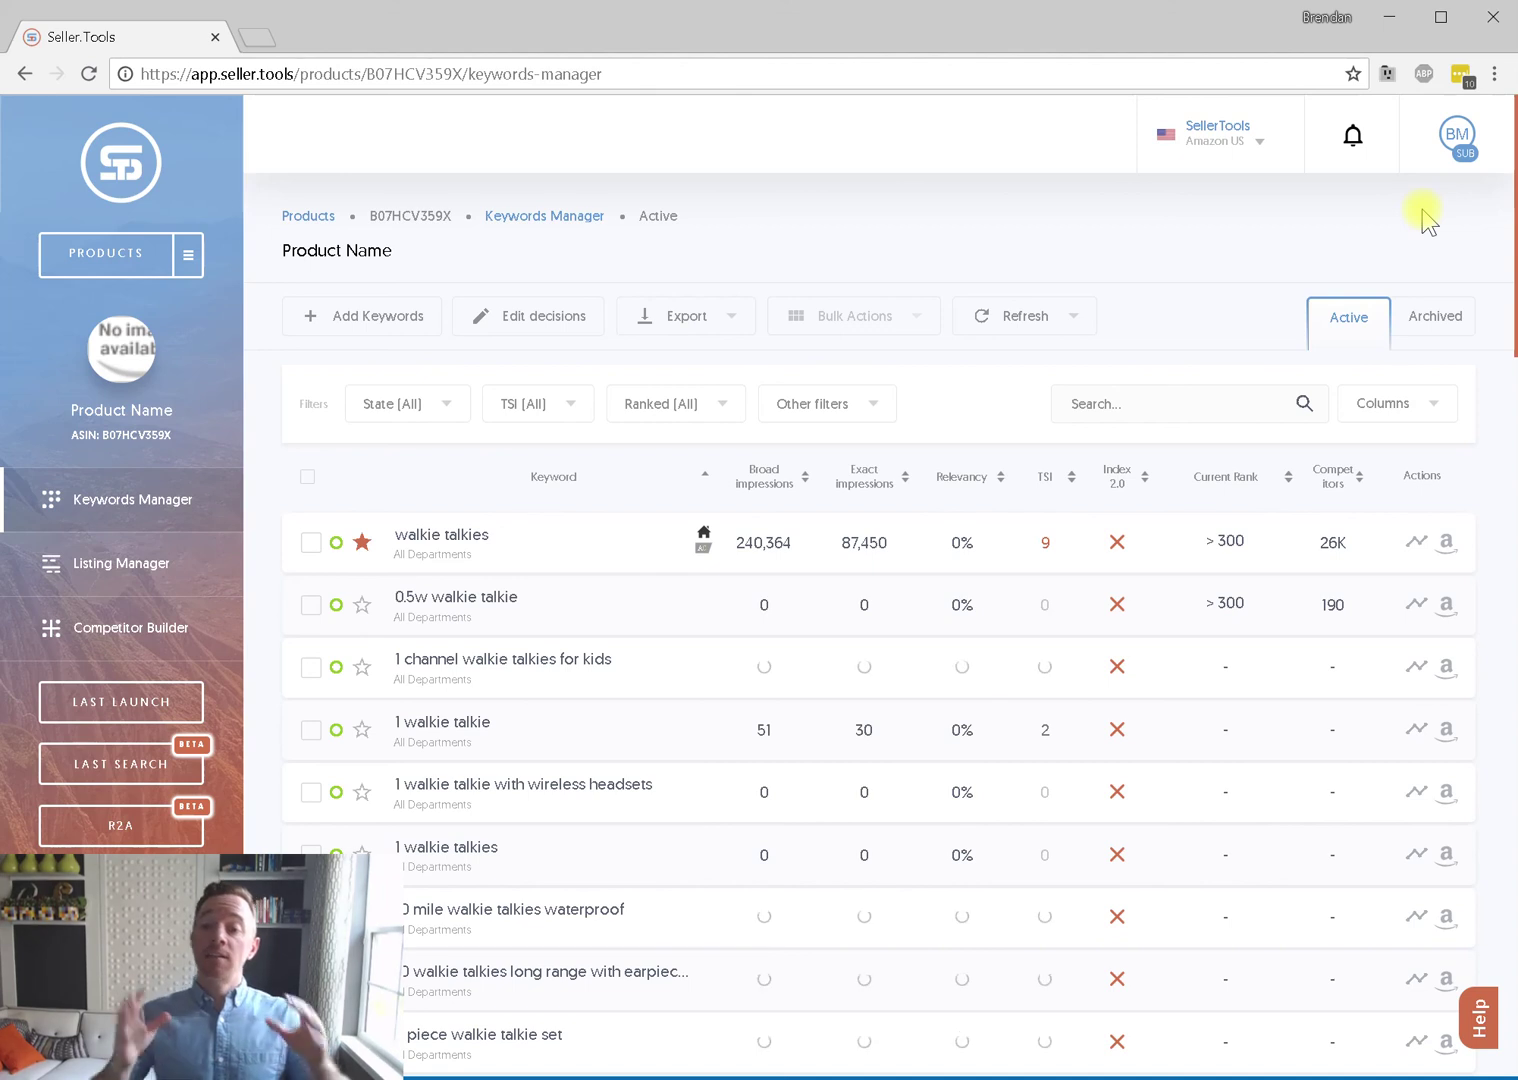